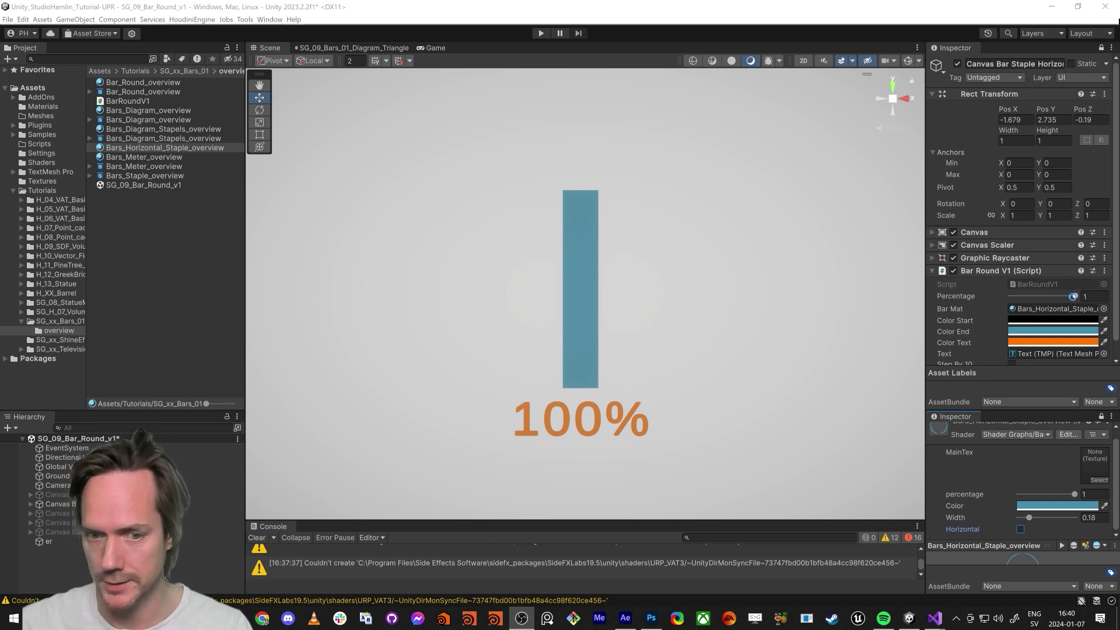
Step: Preview the fill percentage and set the bar's Color End to red in the colour picker
{"action": "mouse_move", "coordinate": [1072, 296]}
{"action": "left_mouse_down"}
{"action": "mouse_move", "coordinate": [1013, 296]}
{"action": "mouse_move", "coordinate": [1073, 290]}
{"action": "mouse_move", "coordinate": [1067, 297]}
{"action": "left_mouse_up"}
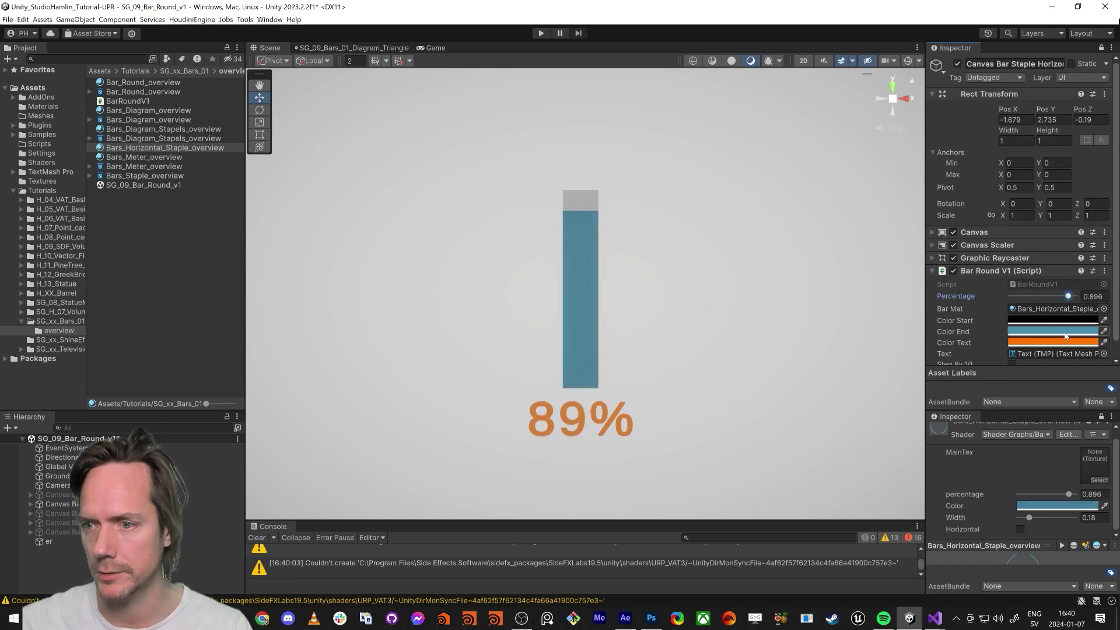
{"action": "left_click", "coordinate": [1065, 333]}
{"action": "left_click_drag", "start_coordinate": [1085, 335], "coordinate": [1085, 328]}
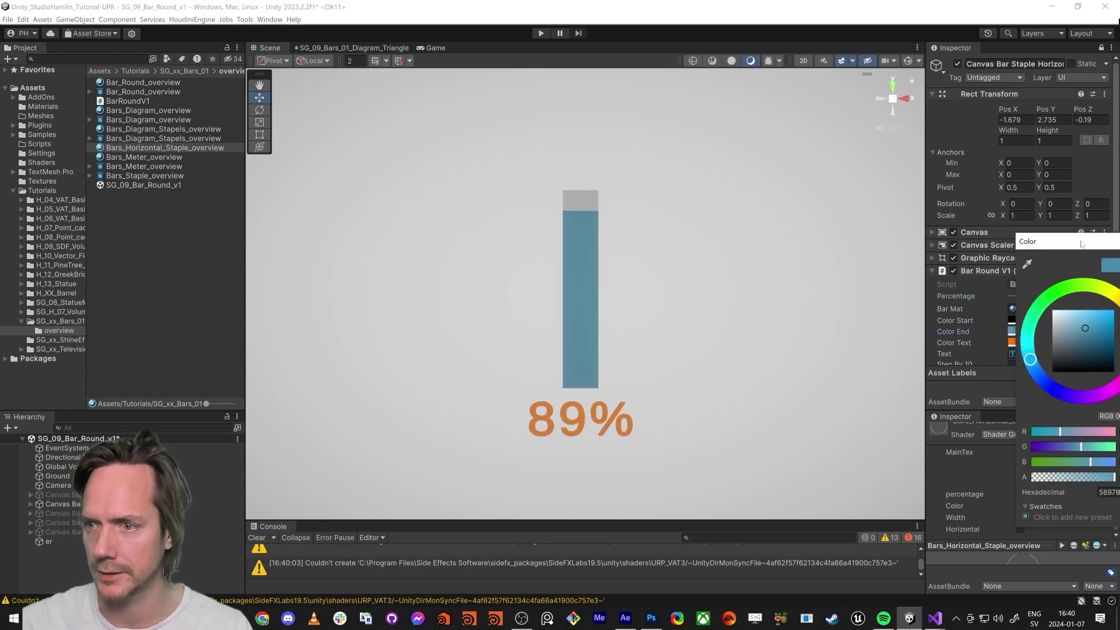
{"action": "left_click_drag", "start_coordinate": [1079, 242], "coordinate": [941, 251]}
{"action": "left_click_drag", "start_coordinate": [991, 327], "coordinate": [1030, 343]}
{"action": "left_click", "coordinate": [1005, 250]}
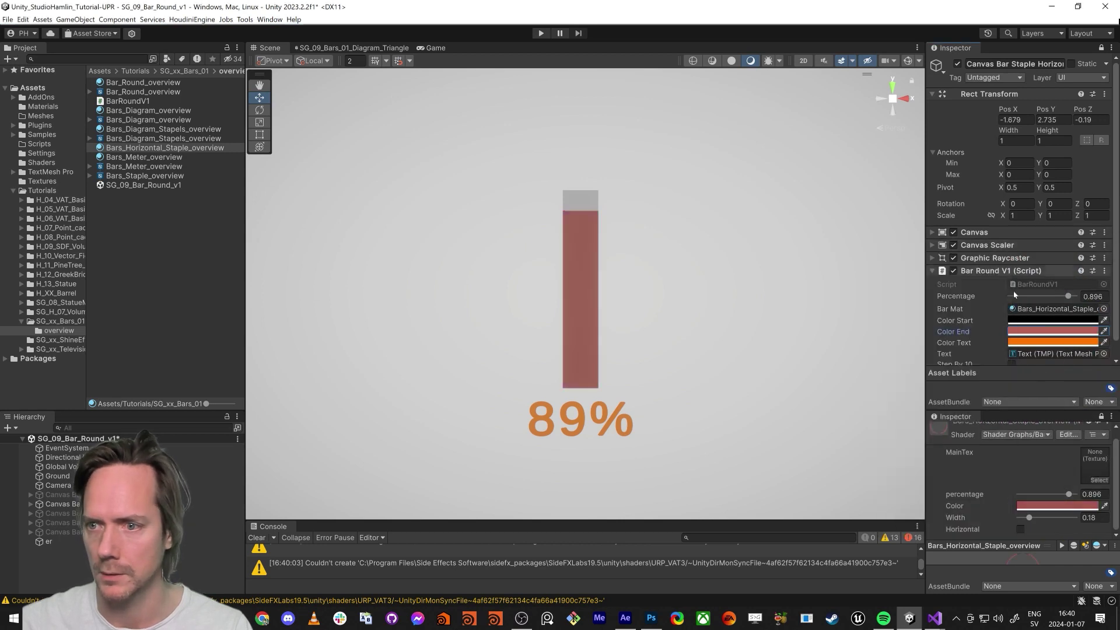
Step: Tick the material's Horizontal box and set Percentage to about 0.626 (62%)
{"action": "left_click_drag", "start_coordinate": [1047, 296], "coordinate": [1077, 297]}
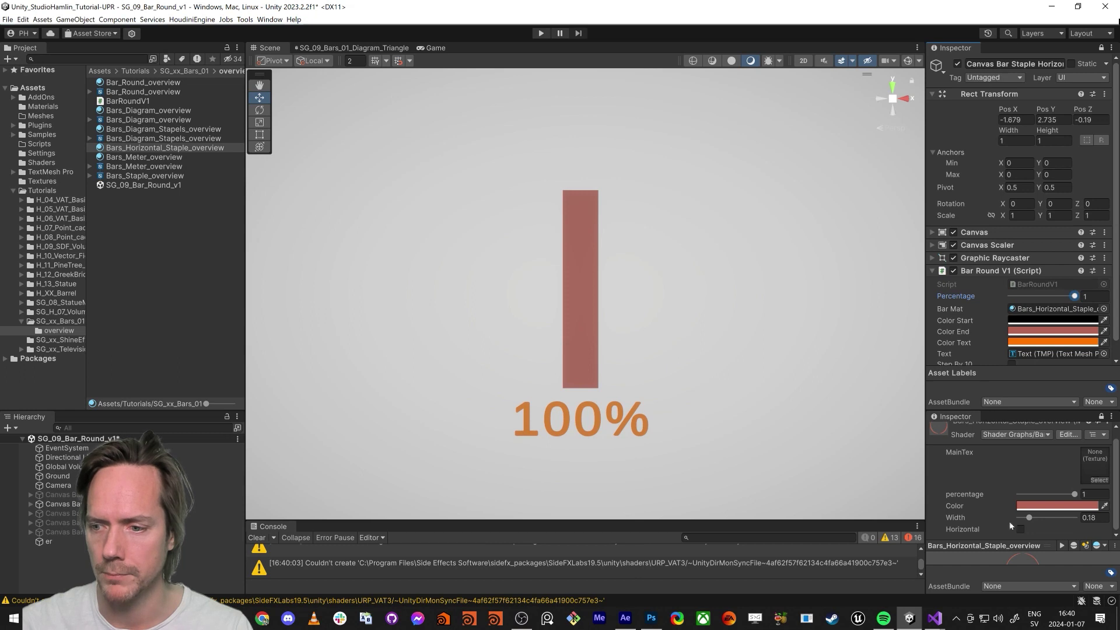
{"action": "left_click", "coordinate": [1022, 529]}
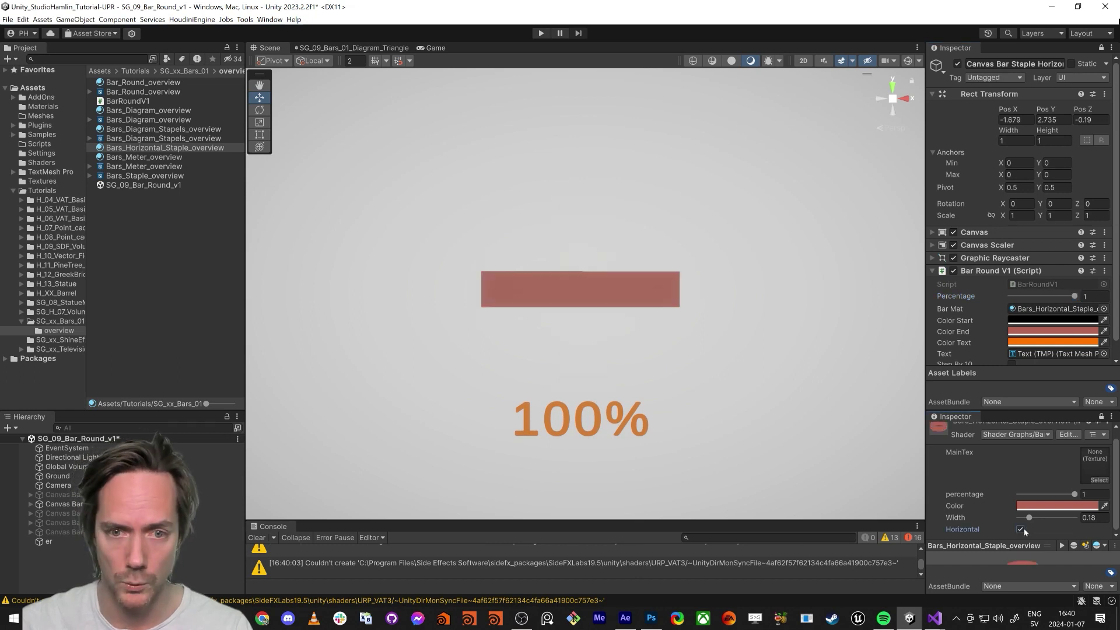
{"action": "left_click", "coordinate": [1020, 529]}
{"action": "left_click", "coordinate": [1021, 530]}
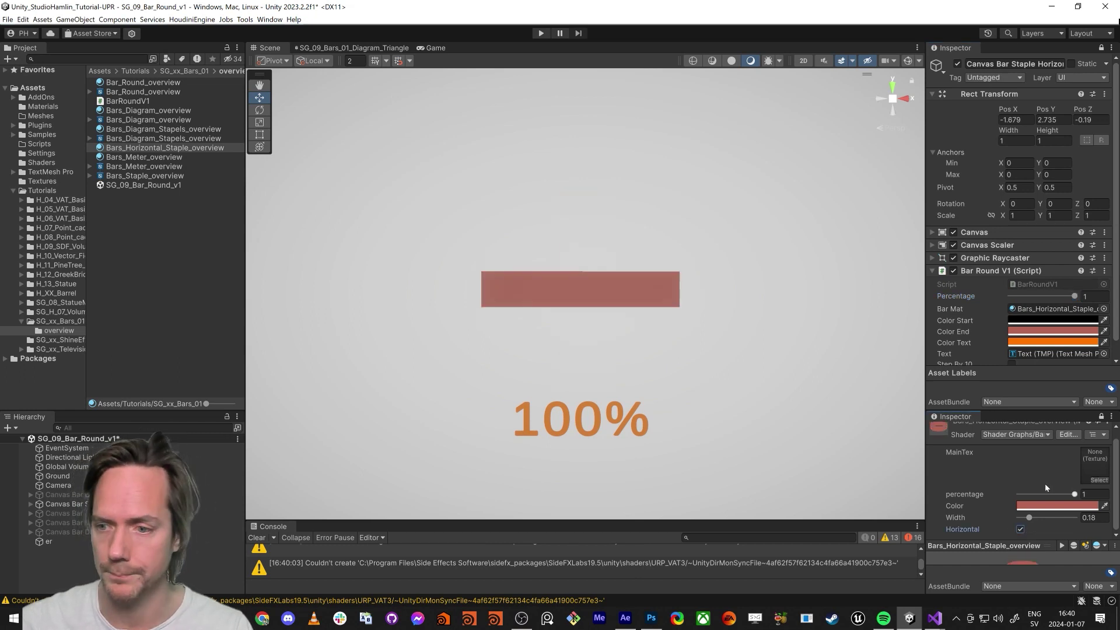
{"action": "left_click_drag", "start_coordinate": [1074, 296], "coordinate": [1051, 302]}
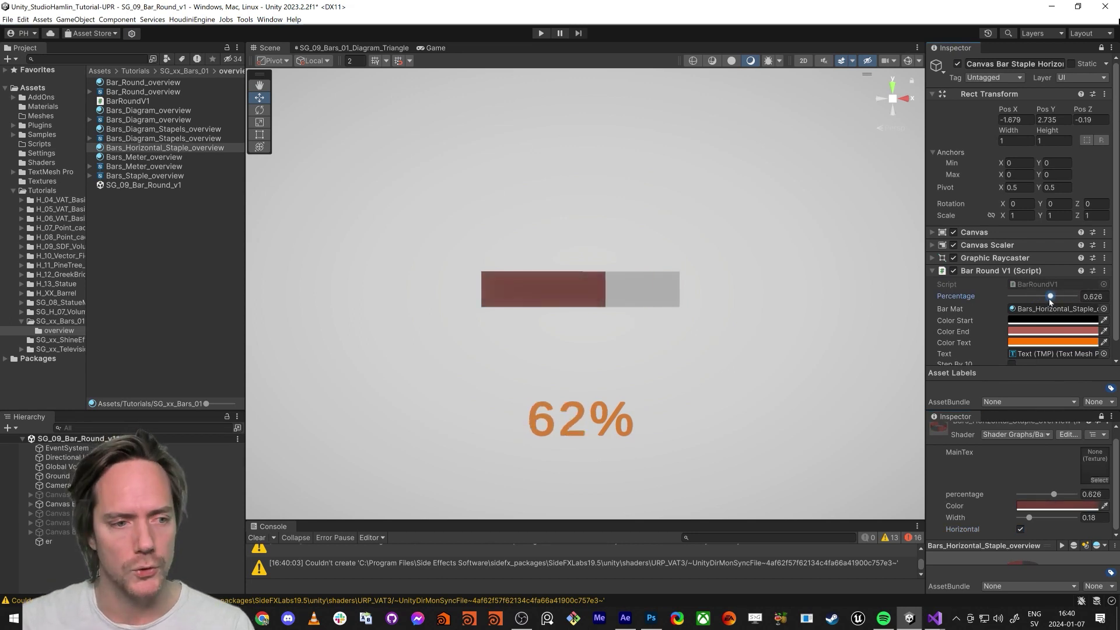
Step: Open SG_09_Bars_01 with Don't Save, then frame the teal triangle and its 100% label
{"action": "left_click", "coordinate": [58, 321]}
{"action": "double_click", "coordinate": [155, 102]}
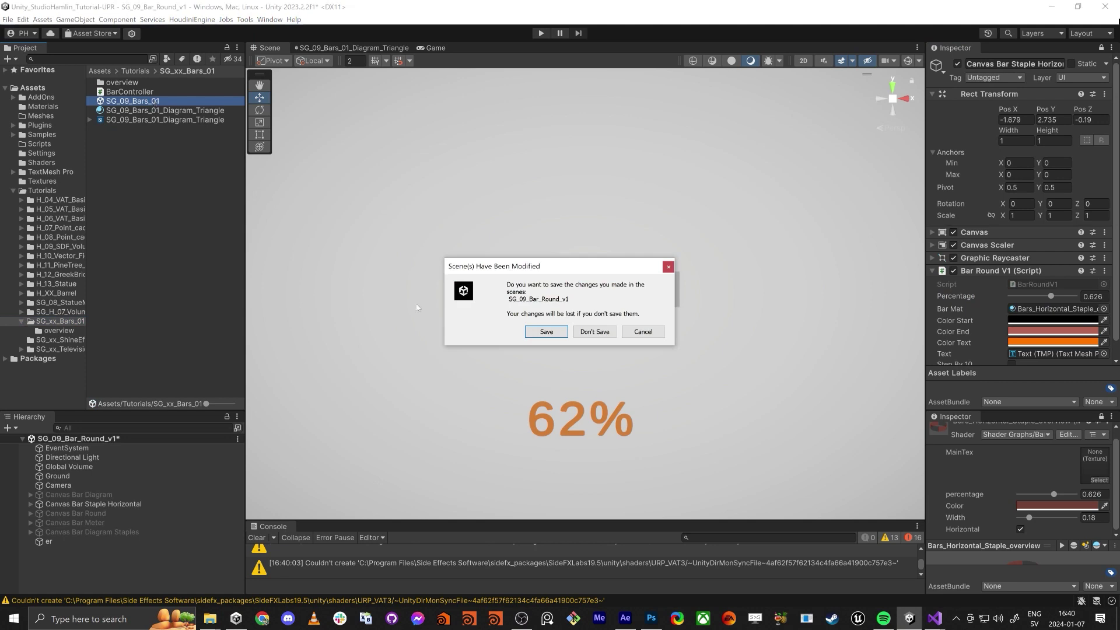
{"action": "left_click", "coordinate": [585, 336]}
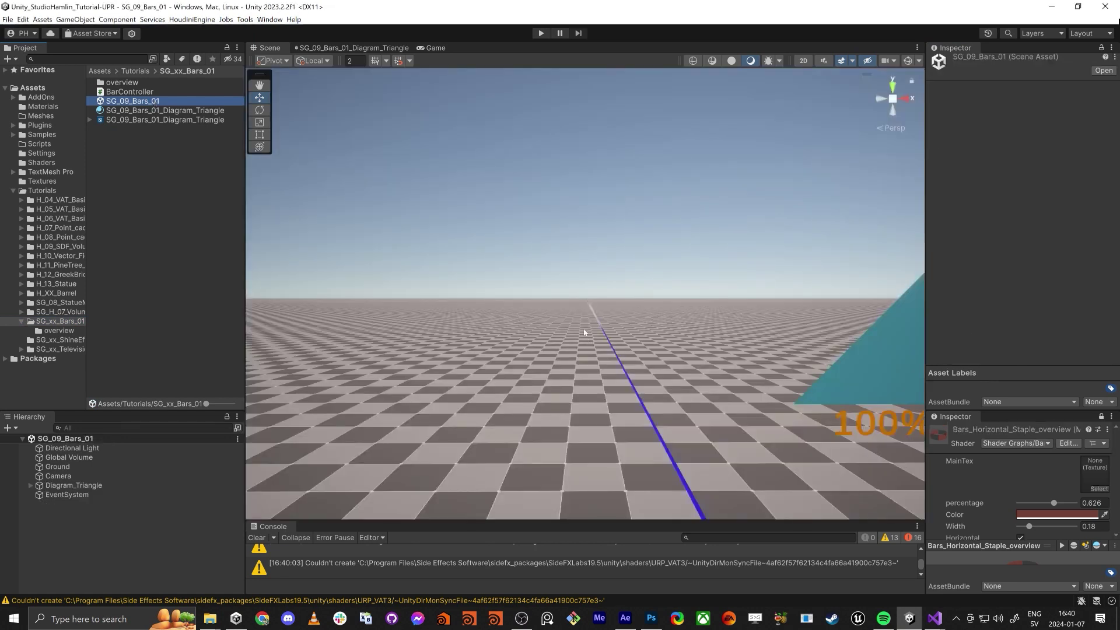
{"action": "right_click_drag", "start_coordinate": [585, 333], "coordinate": [605, 314]}
{"action": "key", "text": "d"}
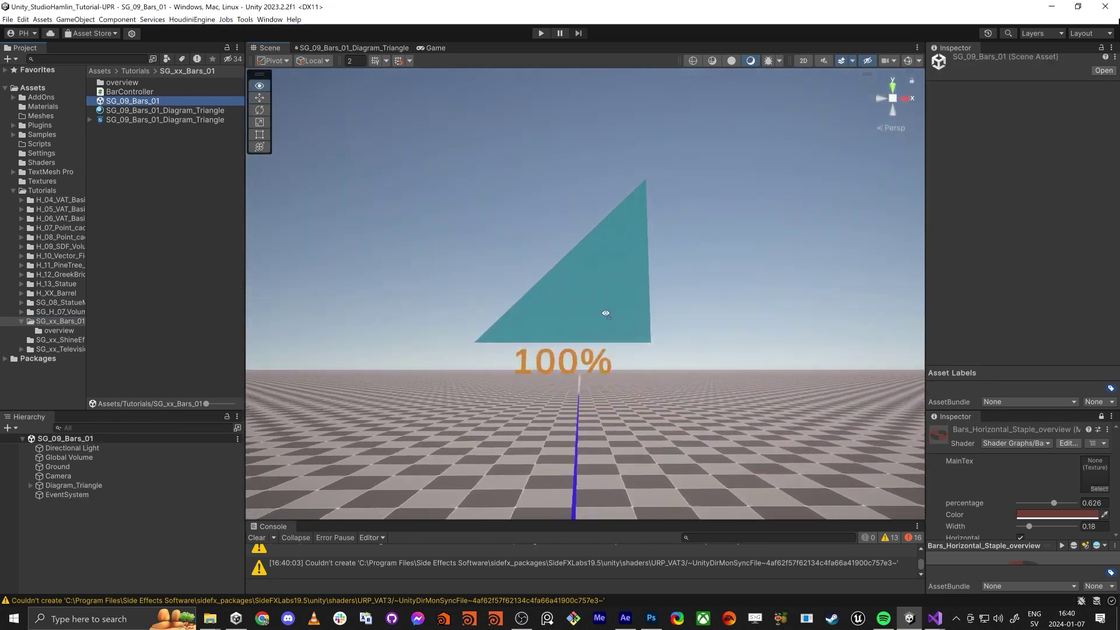
{"action": "left_click_drag", "start_coordinate": [606, 314], "coordinate": [586, 305], "text": "alt"}
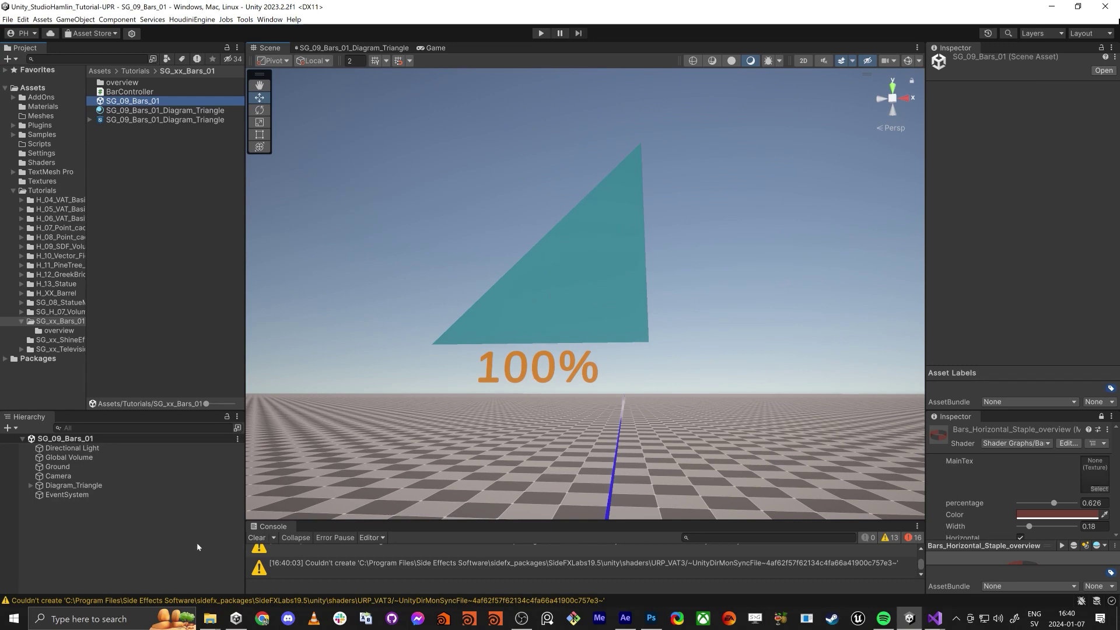
Step: Duplicate Diagram_Triangle and rename the copy Diagram_Staple
{"action": "left_click", "coordinate": [56, 487]}
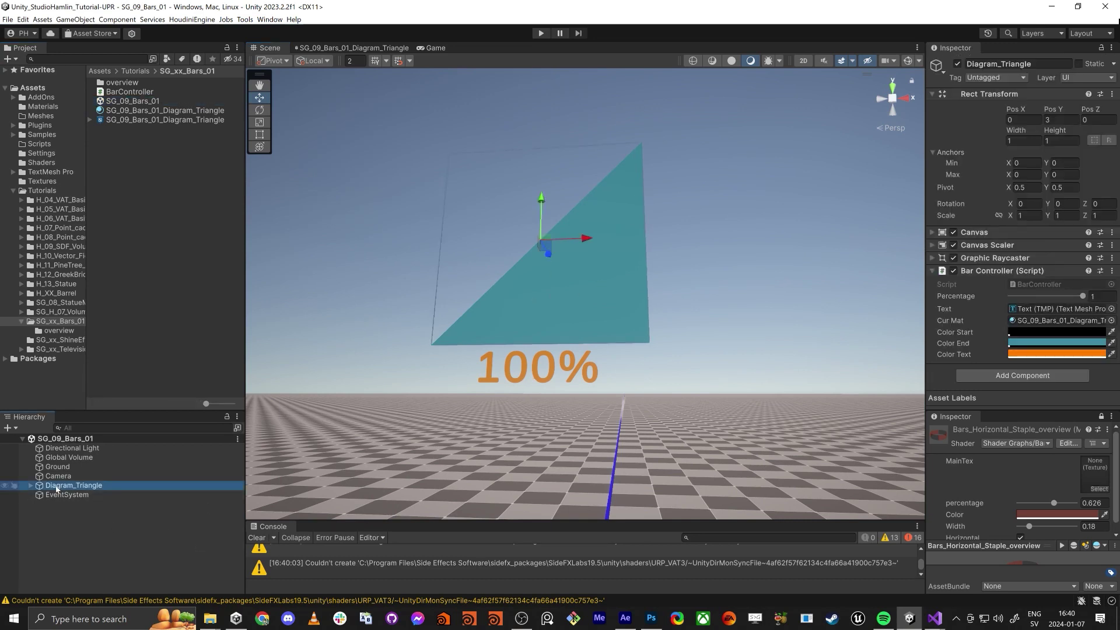
{"action": "left_click", "coordinate": [957, 64]}
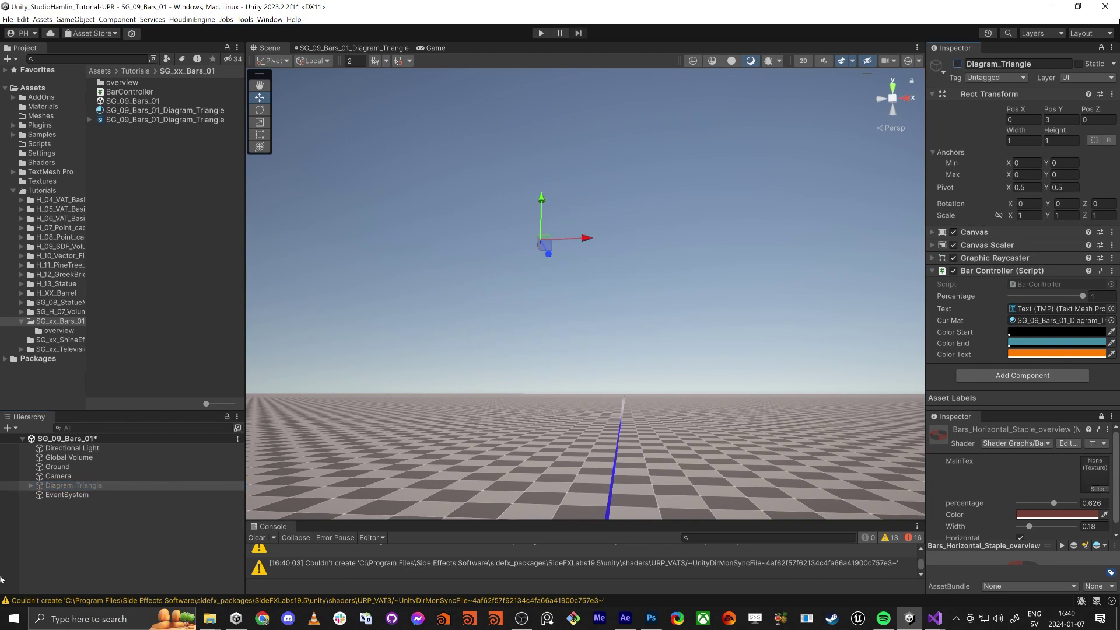
{"action": "left_click", "coordinate": [61, 488]}
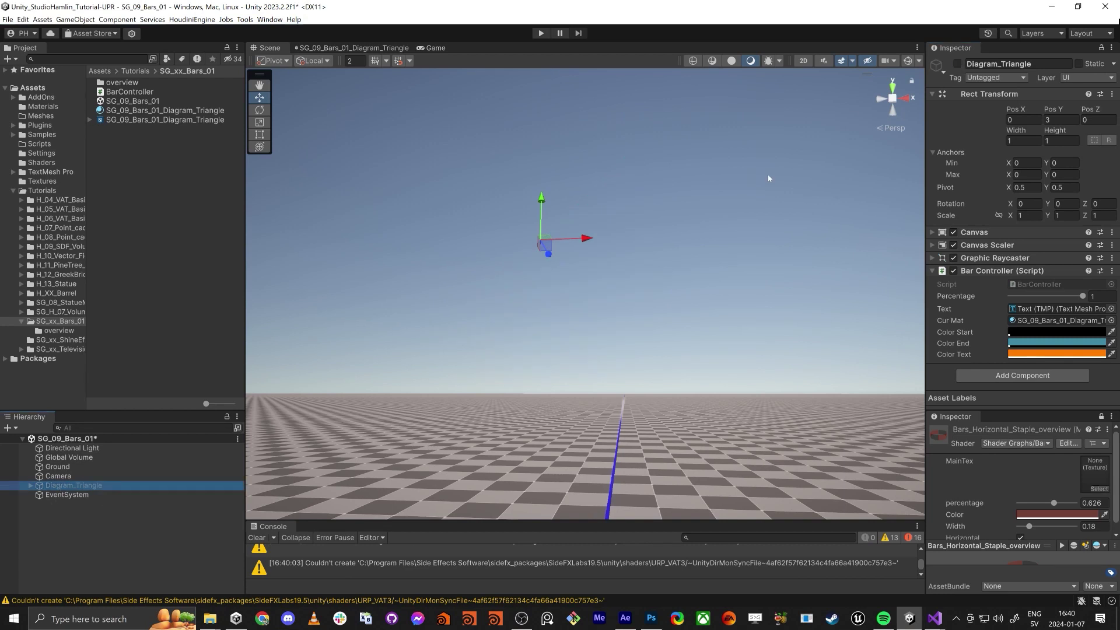
{"action": "left_click", "coordinate": [958, 65]}
{"action": "left_click", "coordinate": [57, 487]}
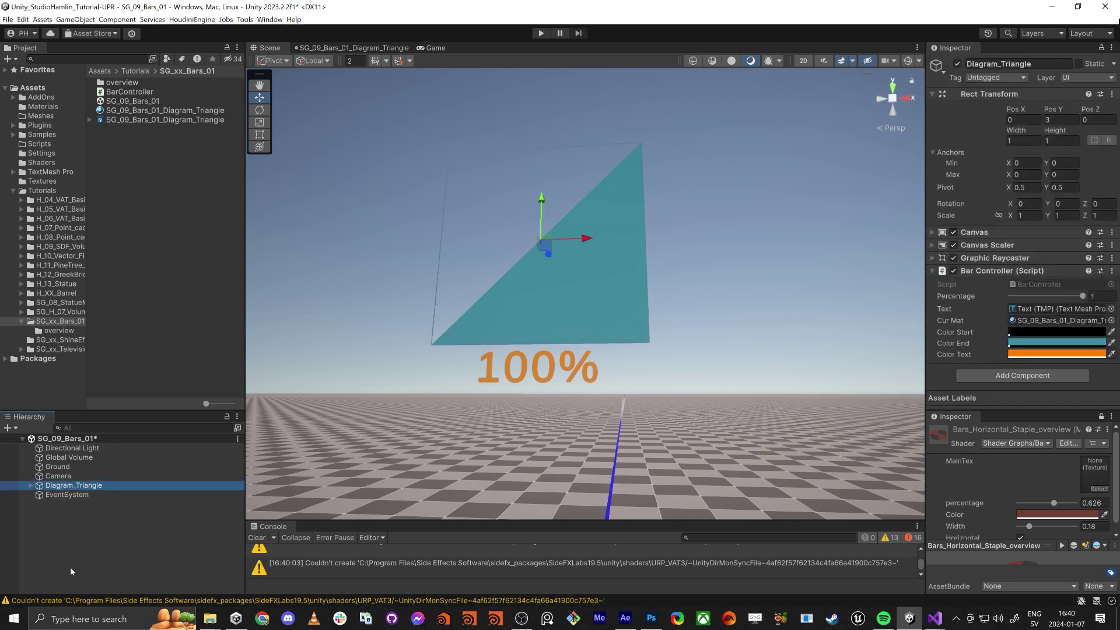
{"action": "key", "text": "ctrl+d"}
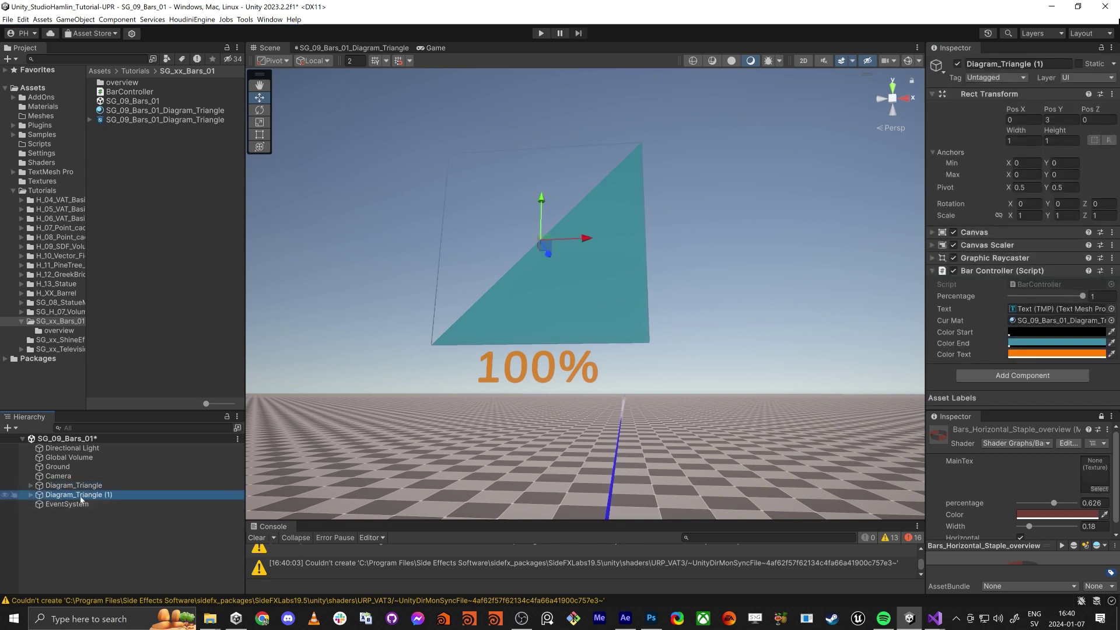
{"action": "left_click_drag", "start_coordinate": [75, 495], "coordinate": [166, 488]}
{"action": "type", "text": "St"}
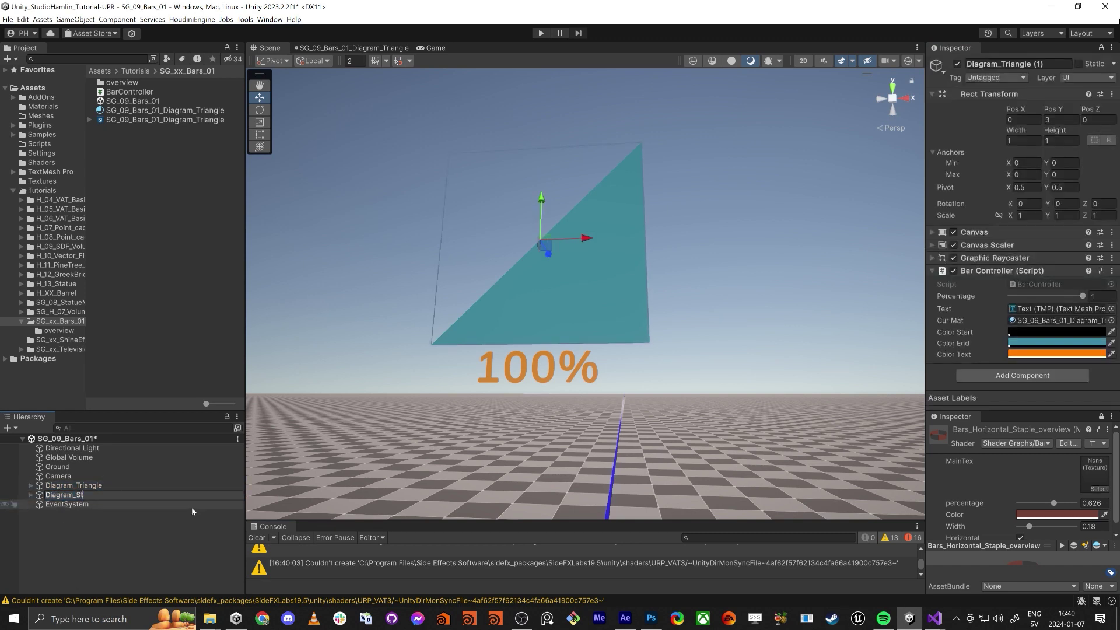
{"action": "type", "text": "aple"}
{"action": "key", "text": "Return"}
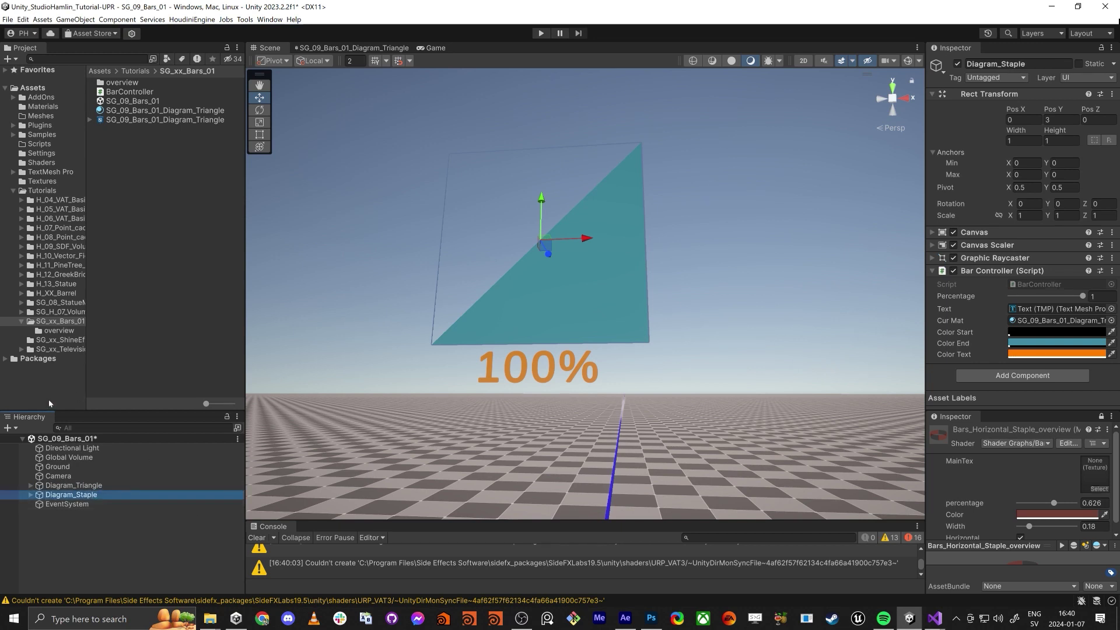
Step: Rename the copy's child quad to Diagram_Staple as well
{"action": "left_click", "coordinate": [30, 495]}
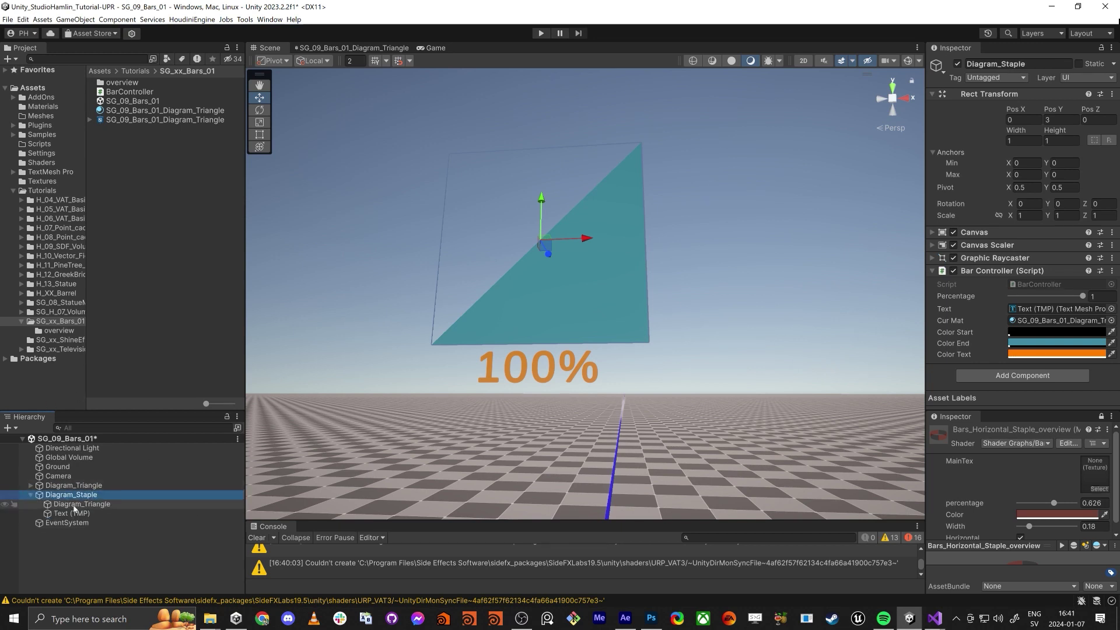
{"action": "left_click", "coordinate": [80, 504]}
{"action": "key", "text": "F2"}
{"action": "left_click_drag", "start_coordinate": [85, 505], "coordinate": [125, 507]}
{"action": "type", "text": "Staple"}
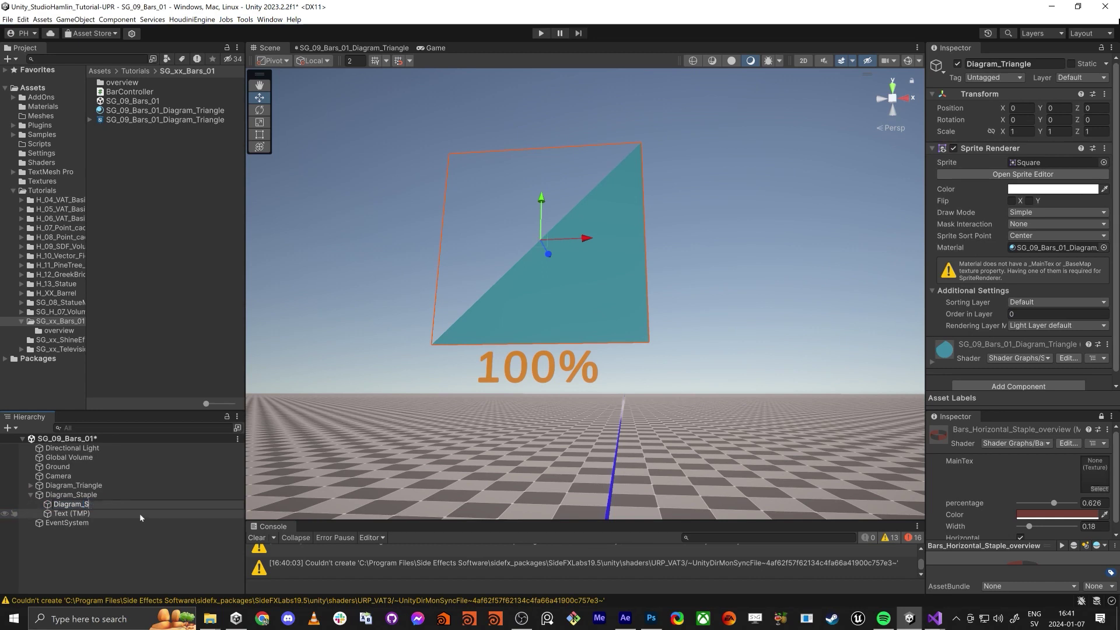
{"action": "key", "text": "Return"}
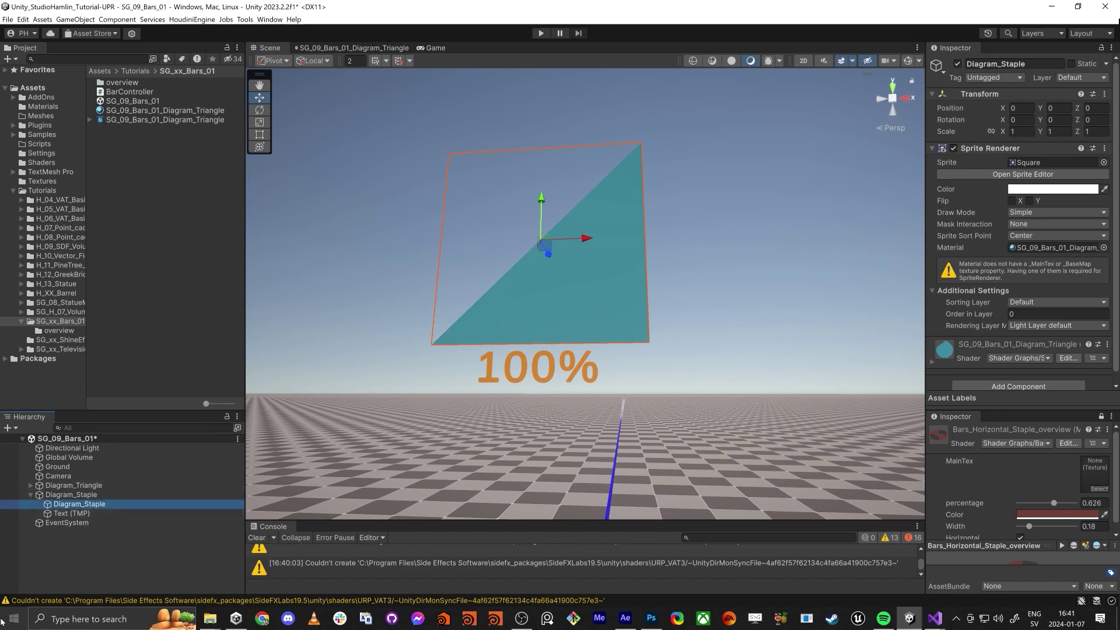
Step: Shift the original Diagram_Triangle left along X so both diagrams are visible
{"action": "left_click", "coordinate": [89, 495]}
{"action": "left_click_drag", "start_coordinate": [589, 241], "coordinate": [800, 253]}
{"action": "left_click", "coordinate": [88, 494]}
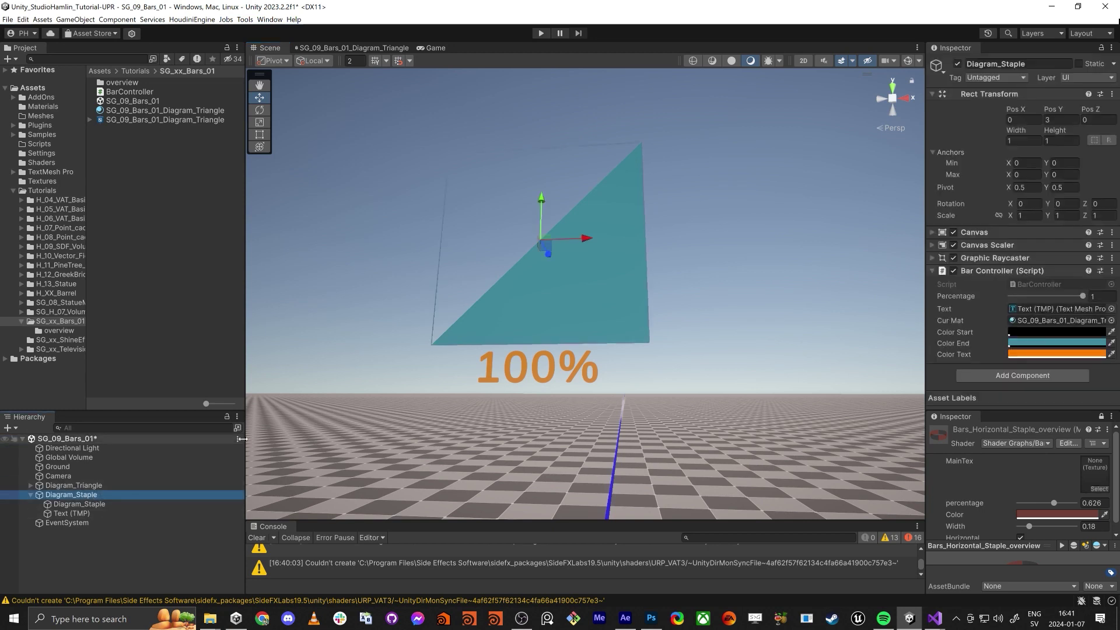
{"action": "left_click", "coordinate": [87, 487]}
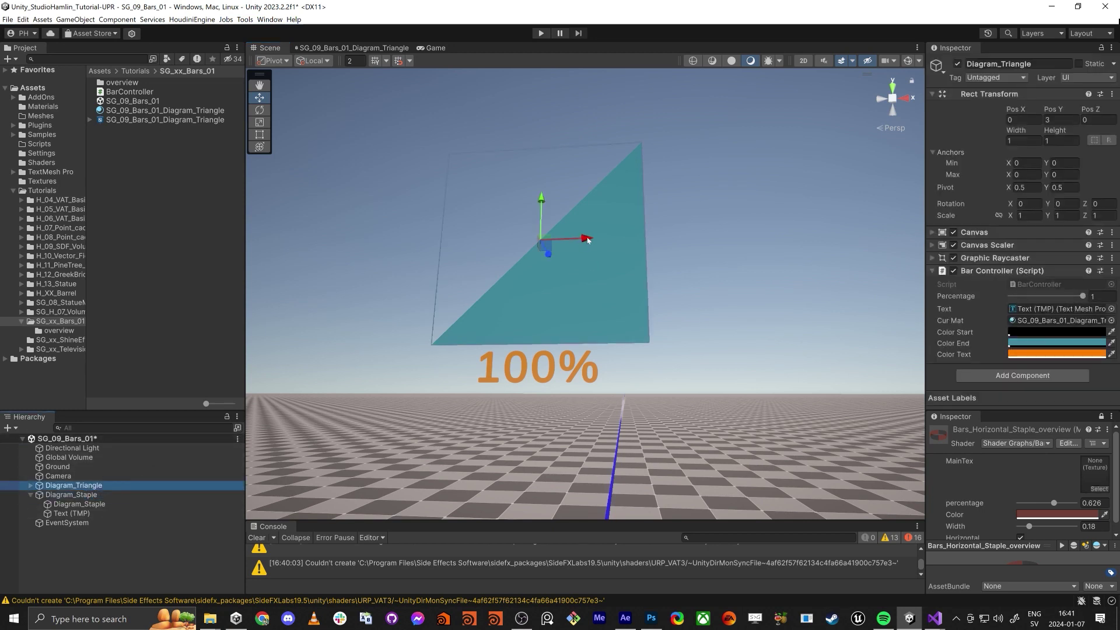
{"action": "left_click_drag", "start_coordinate": [588, 240], "coordinate": [344, 263]}
{"action": "right_click_drag", "start_coordinate": [460, 310], "coordinate": [469, 356]}
{"action": "key", "text": "a"}
{"action": "key", "text": "e"}
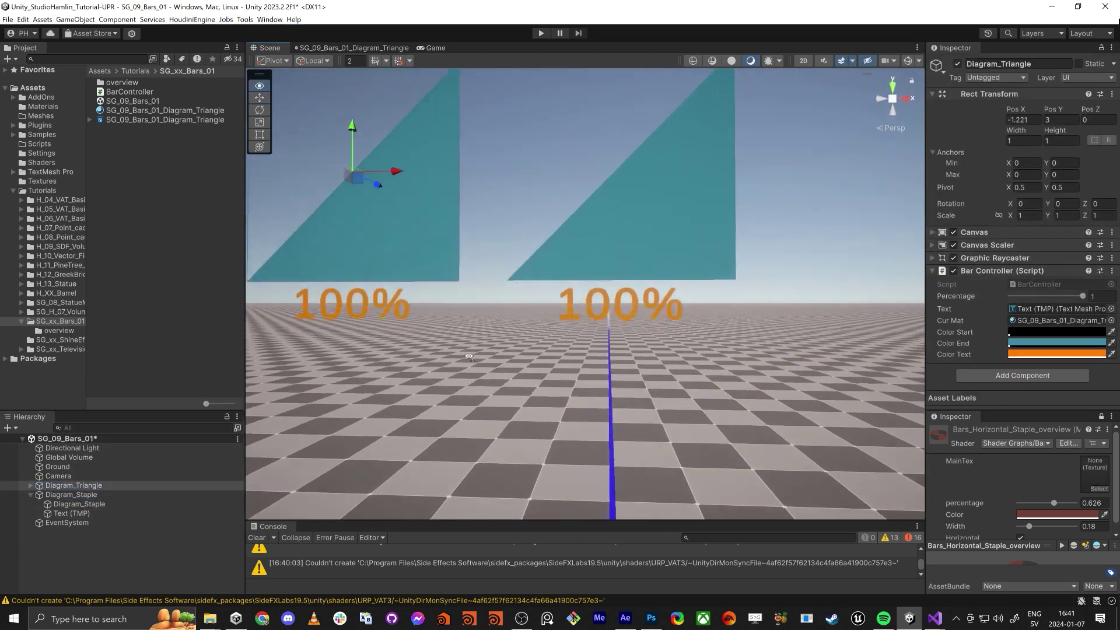
{"action": "left_click_drag", "start_coordinate": [469, 357], "coordinate": [477, 337], "text": "alt"}
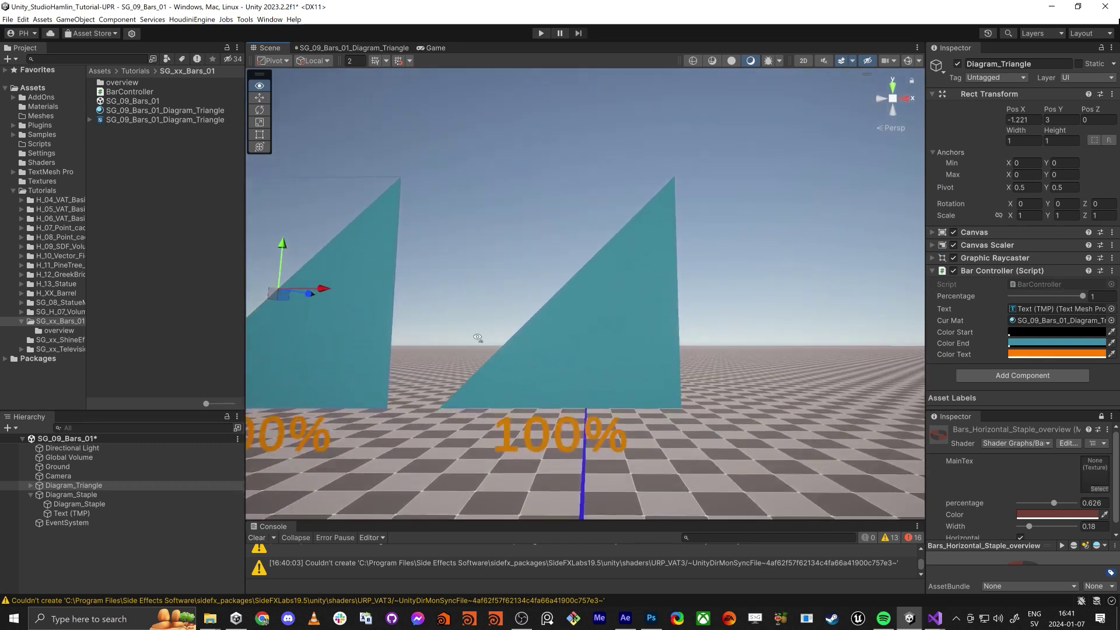
Step: Deactivate the original Diagram_Triangle, leaving Diagram_Staple visible
{"action": "left_click", "coordinate": [957, 64]}
{"action": "left_click", "coordinate": [79, 495]}
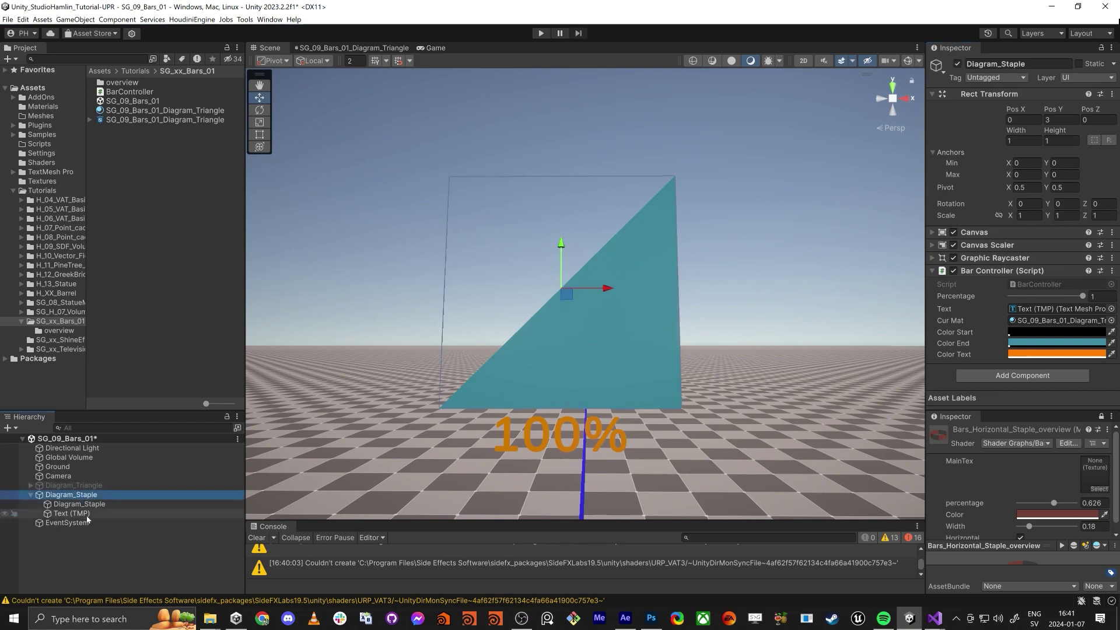
{"action": "left_click", "coordinate": [79, 504]}
{"action": "left_click_drag", "start_coordinate": [592, 321], "coordinate": [584, 314], "text": "alt"}
{"action": "left_click", "coordinate": [181, 163]}
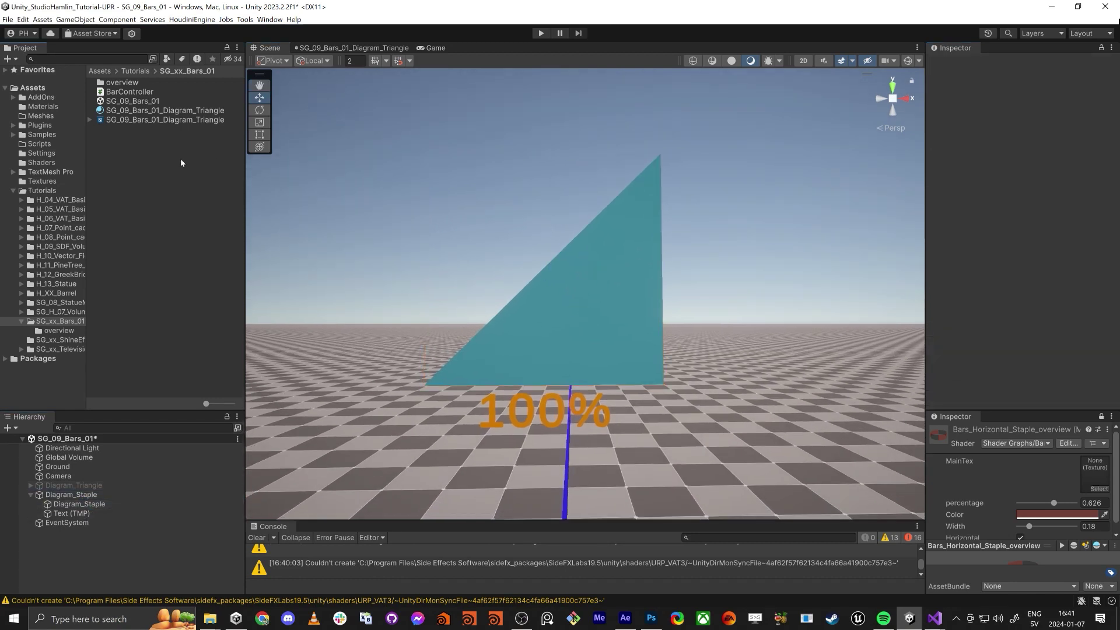
Step: Create a URP Sprite Unlit Shader Graph in SG_xx_Bars_01 named SG_09_Bars_01_Diagram_Staple
{"action": "left_click", "coordinate": [135, 120]}
{"action": "left_click", "coordinate": [133, 121]}
{"action": "key", "text": "ctrl+c"}
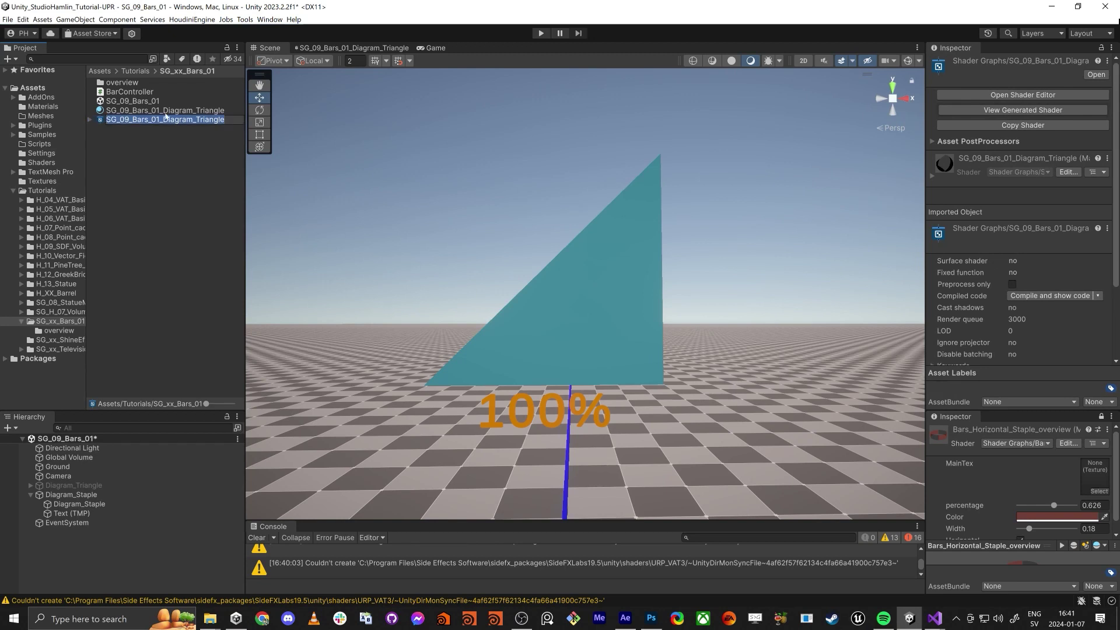
{"action": "left_click", "coordinate": [121, 185]}
{"action": "right_click", "coordinate": [120, 185]}
{"action": "left_click", "coordinate": [149, 174]}
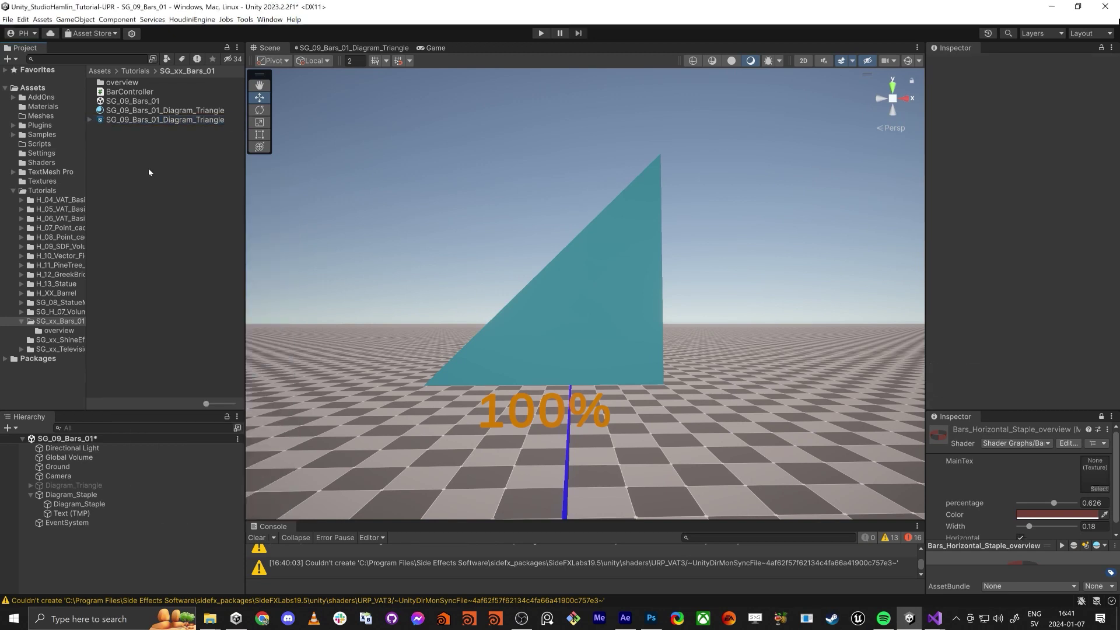
{"action": "right_click", "coordinate": [149, 169]}
{"action": "mouse_move", "coordinate": [217, 196]}
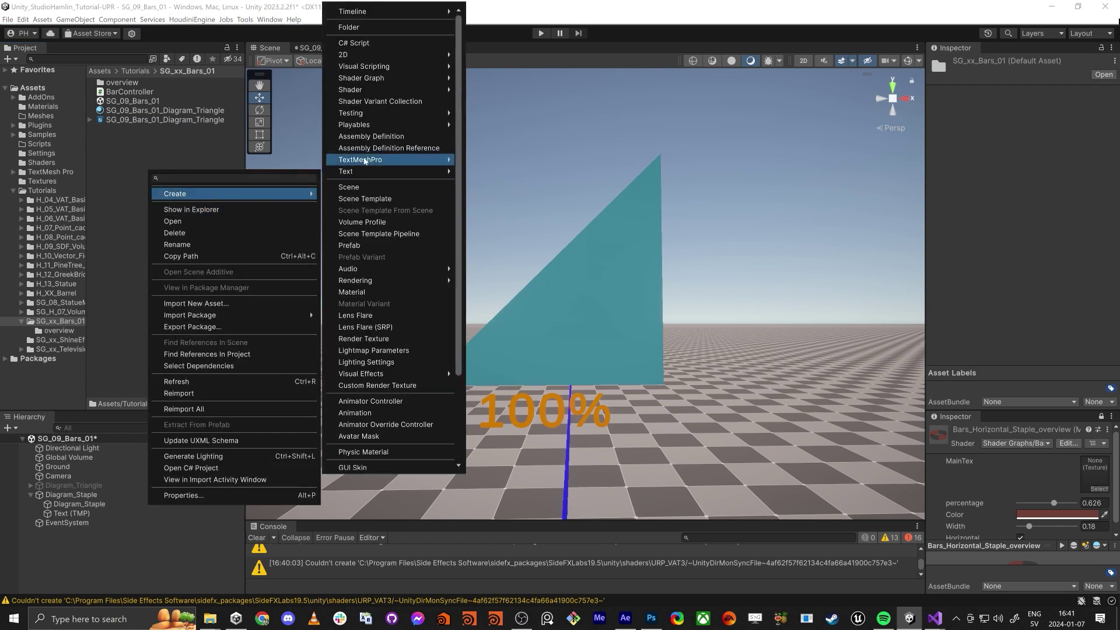
{"action": "mouse_move", "coordinate": [390, 77]}
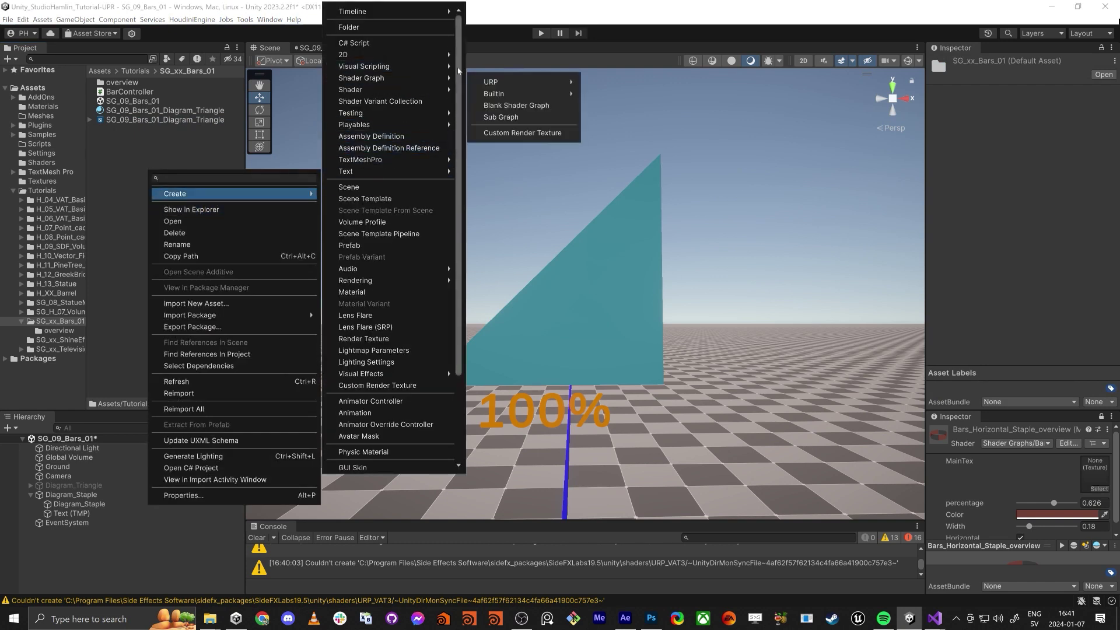
{"action": "mouse_move", "coordinate": [489, 83]}
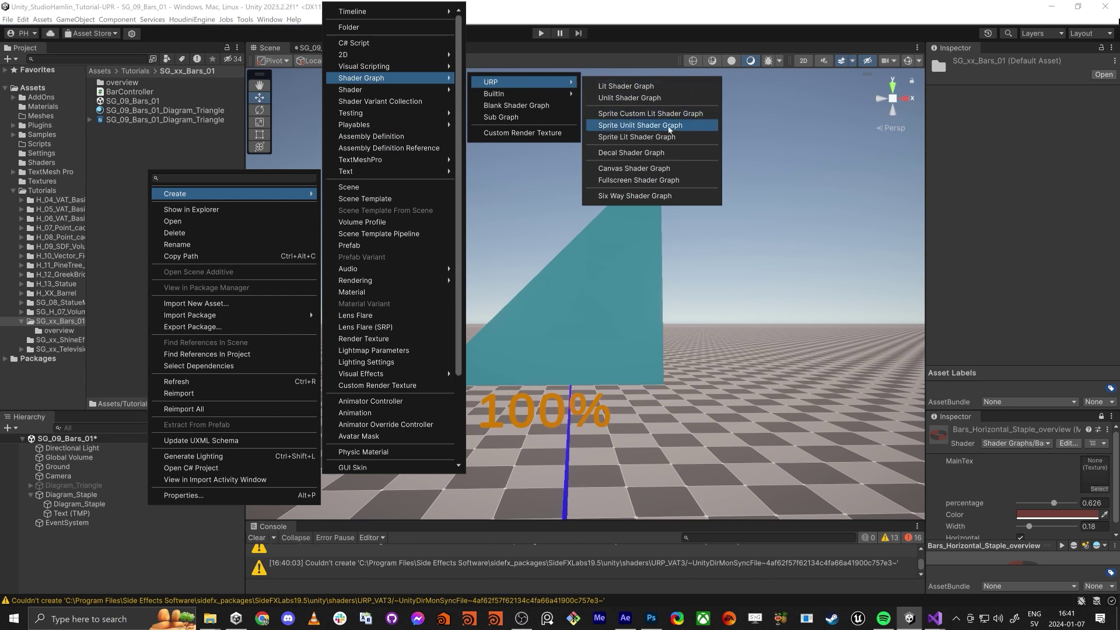
{"action": "left_click", "coordinate": [670, 130]}
{"action": "key", "text": "ctrl+v"}
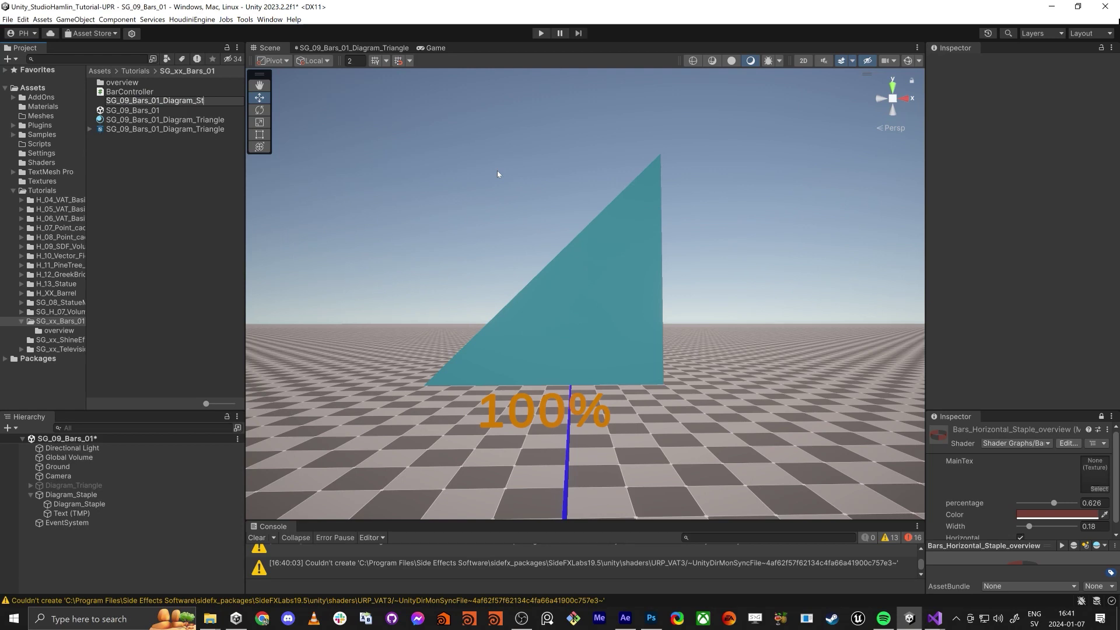
{"action": "type", "text": "le"}
{"action": "key", "text": "Return"}
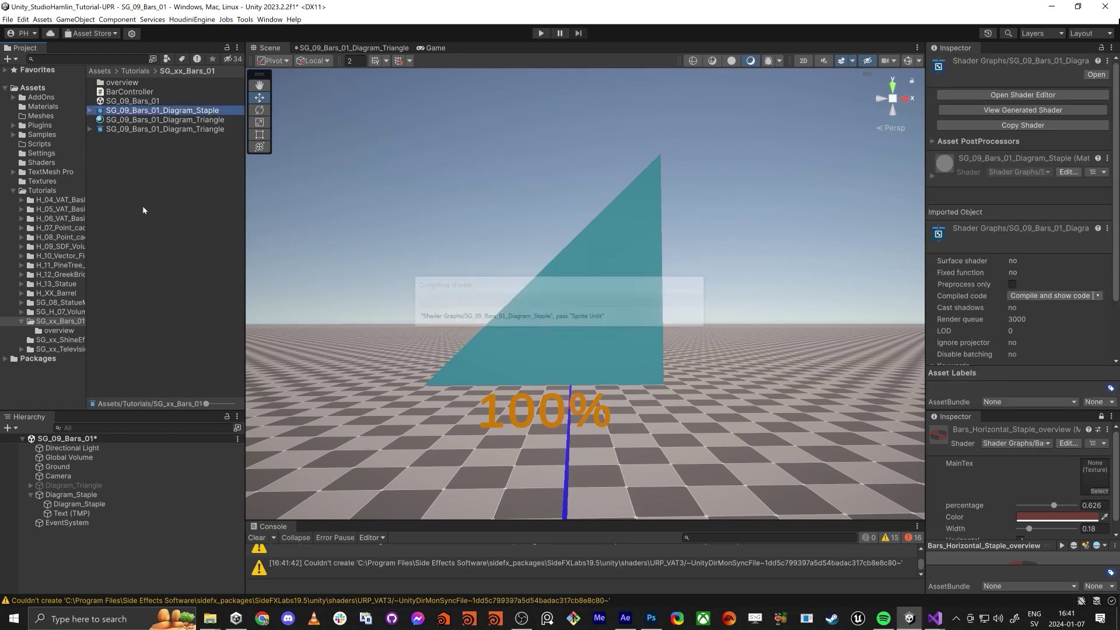
Step: Create a material from the Staple shader named SG_09_Bars_01_Diagram_Staple, without the 'Shader Graphs_' prefix
{"action": "right_click", "coordinate": [131, 110]}
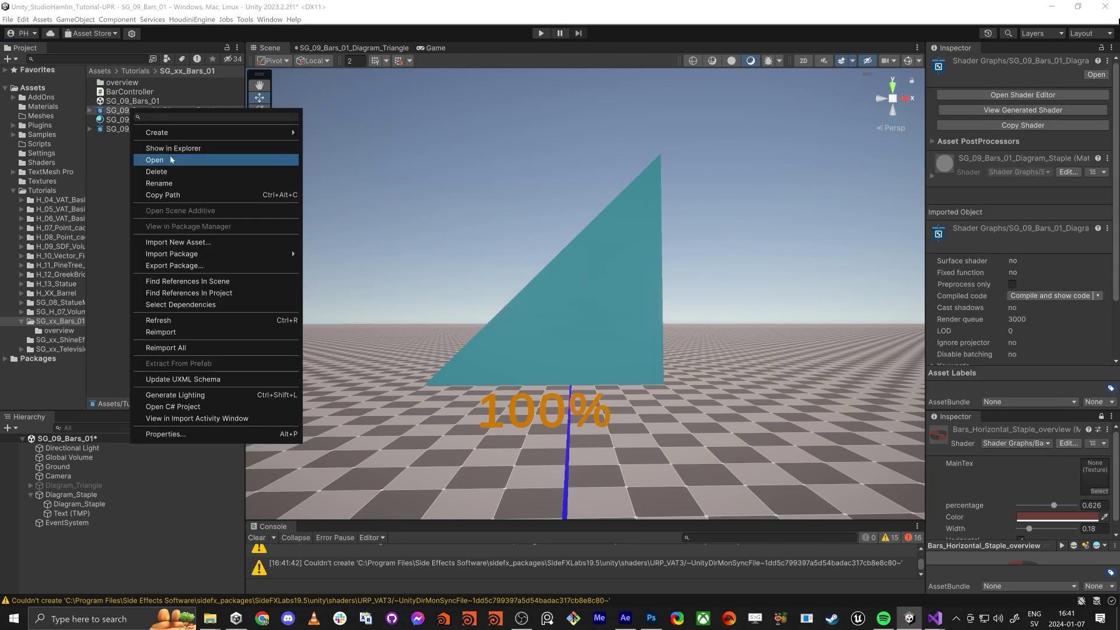
{"action": "mouse_move", "coordinate": [254, 139]}
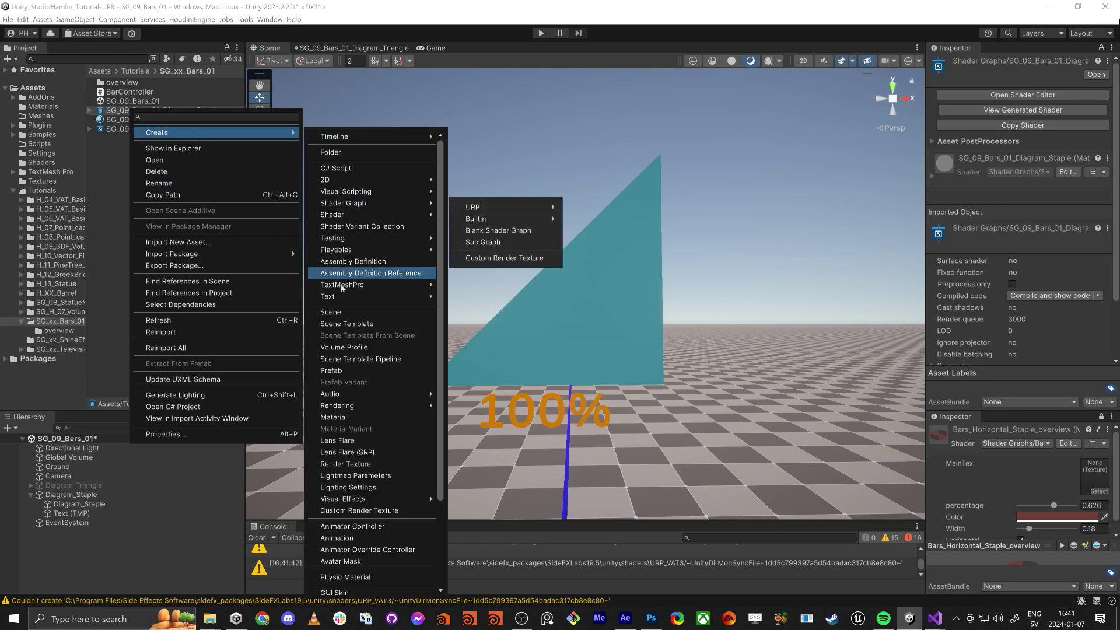
{"action": "left_click", "coordinate": [357, 418]}
{"action": "key", "text": "Home"}
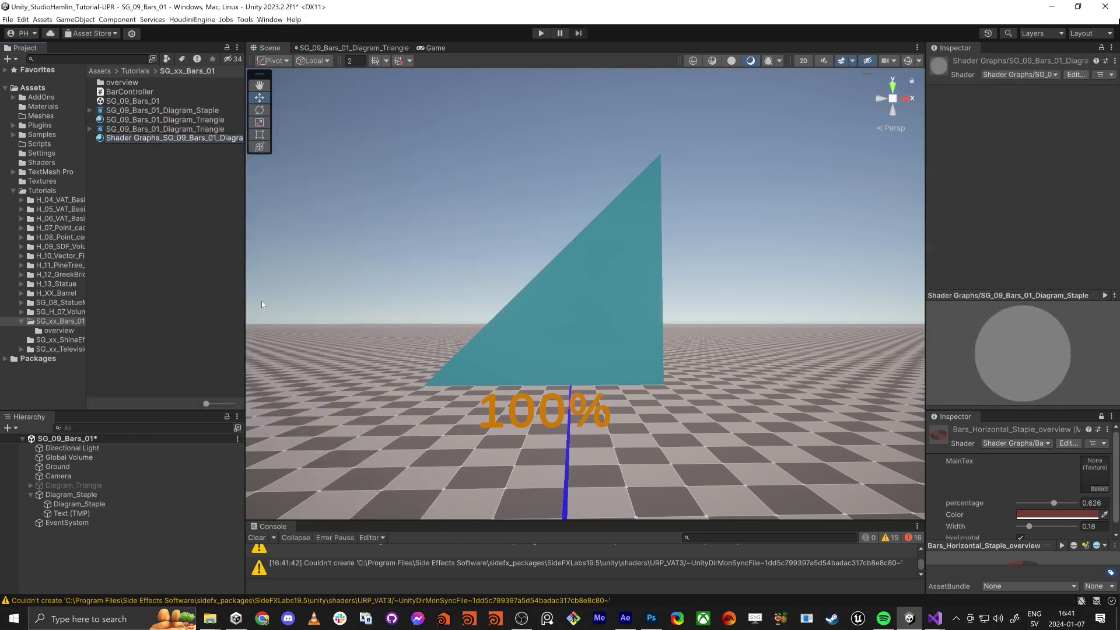
{"action": "key", "text": "ctrl+shift+Right"}
{"action": "key", "text": "ctrl+shift+Right"}
{"action": "key", "text": "Delete"}
{"action": "key", "text": "Delete"}
{"action": "key", "text": "Return"}
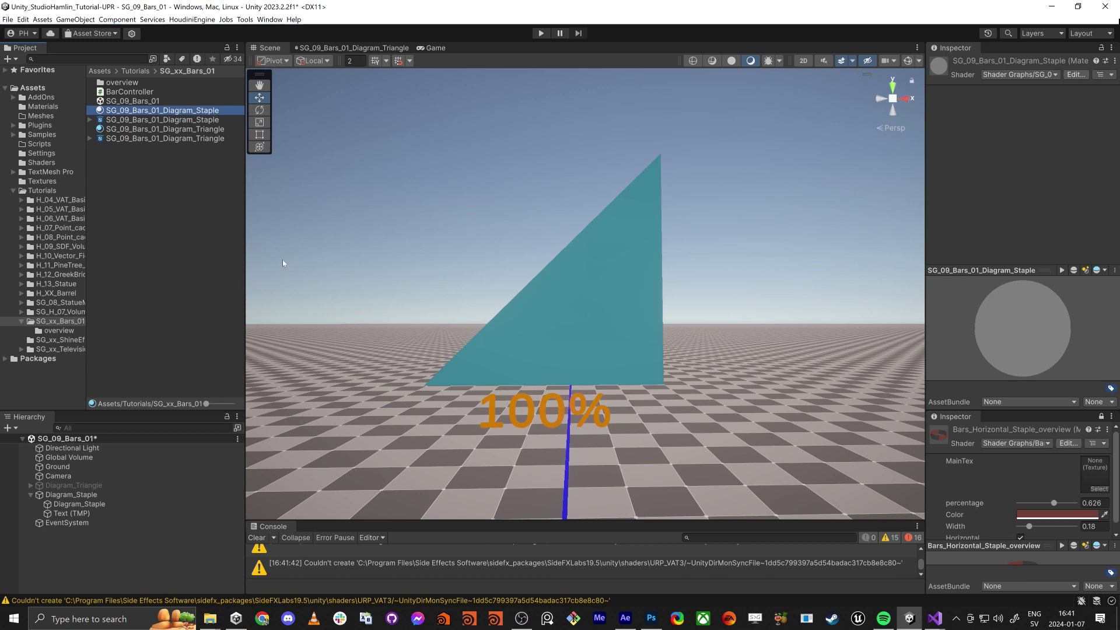
Step: Apply the new material to the staple quad, which now renders grey
{"action": "left_click_drag", "start_coordinate": [116, 110], "coordinate": [613, 269]}
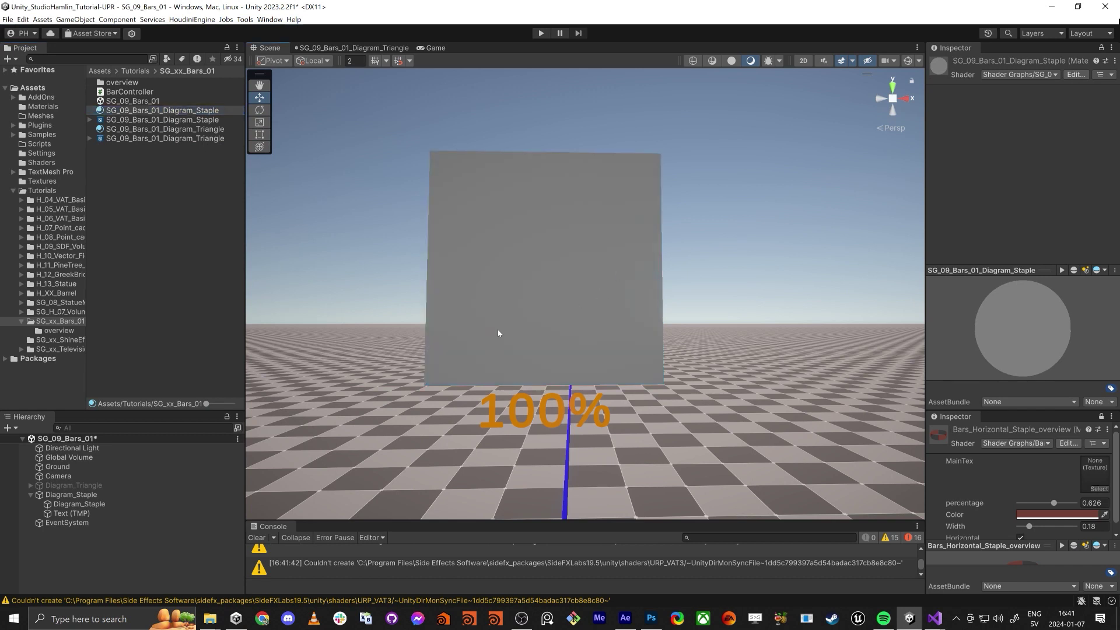
{"action": "left_click_drag", "start_coordinate": [497, 274], "coordinate": [518, 287], "text": "alt"}
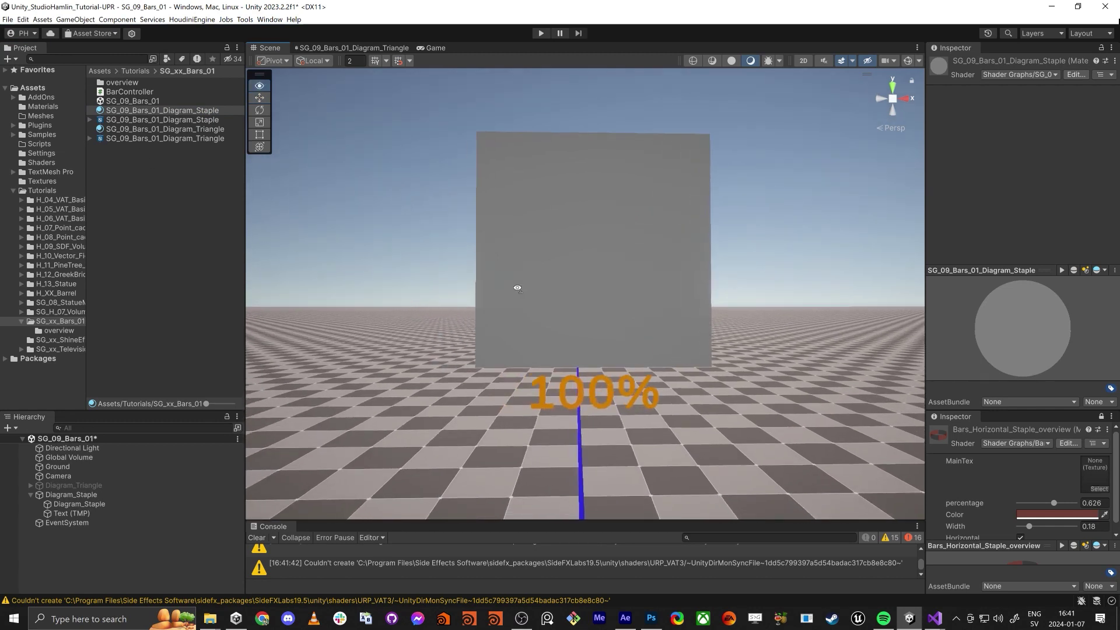
{"action": "middle_click", "coordinate": [949, 417]}
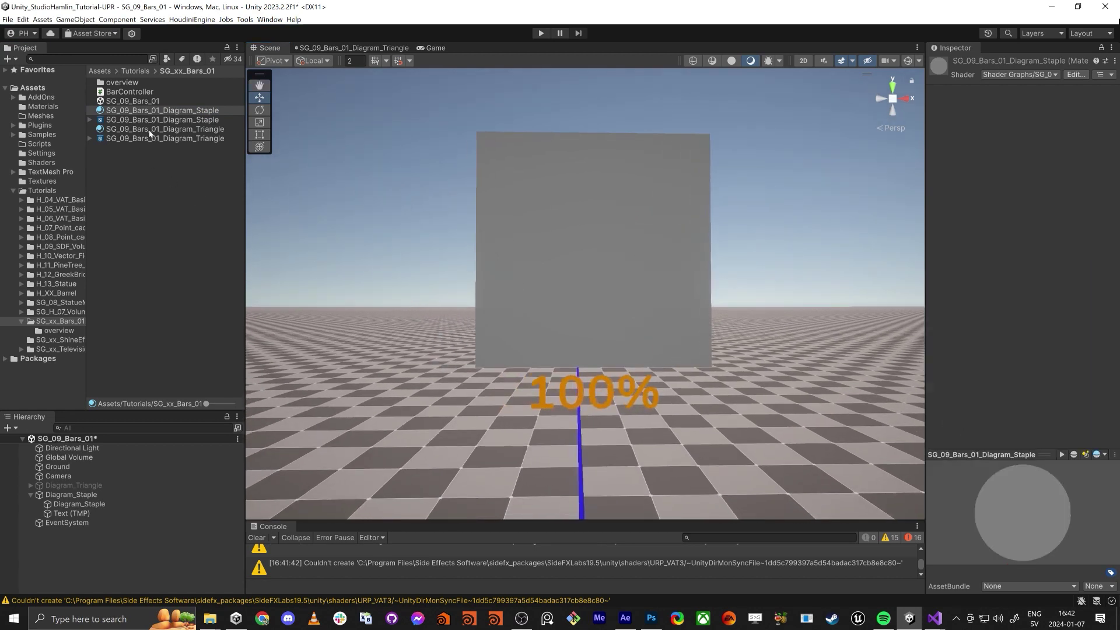
{"action": "left_click", "coordinate": [62, 495]}
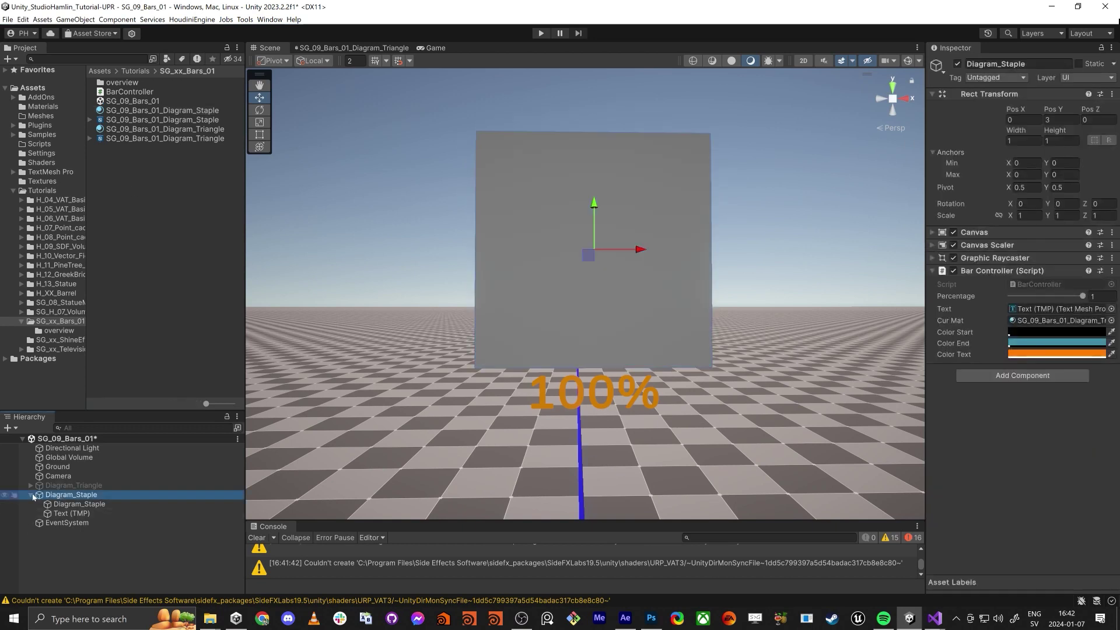
Step: Test Diagram_Staple's Percentage slider, then set it back to 1
{"action": "left_click", "coordinate": [31, 496]}
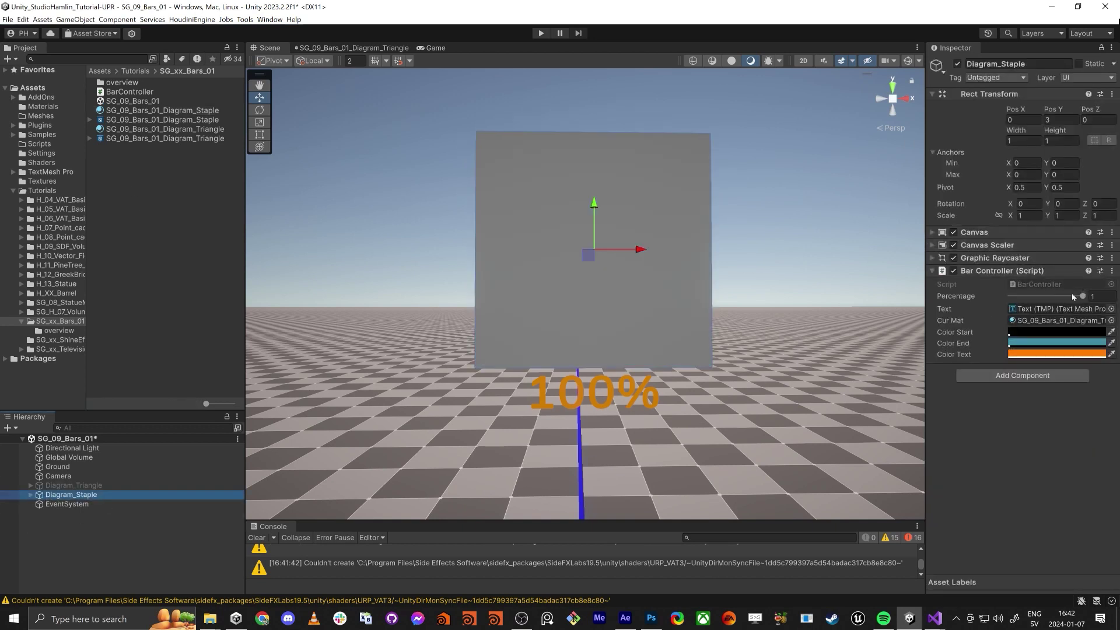
{"action": "left_click_drag", "start_coordinate": [1082, 298], "coordinate": [1072, 315]}
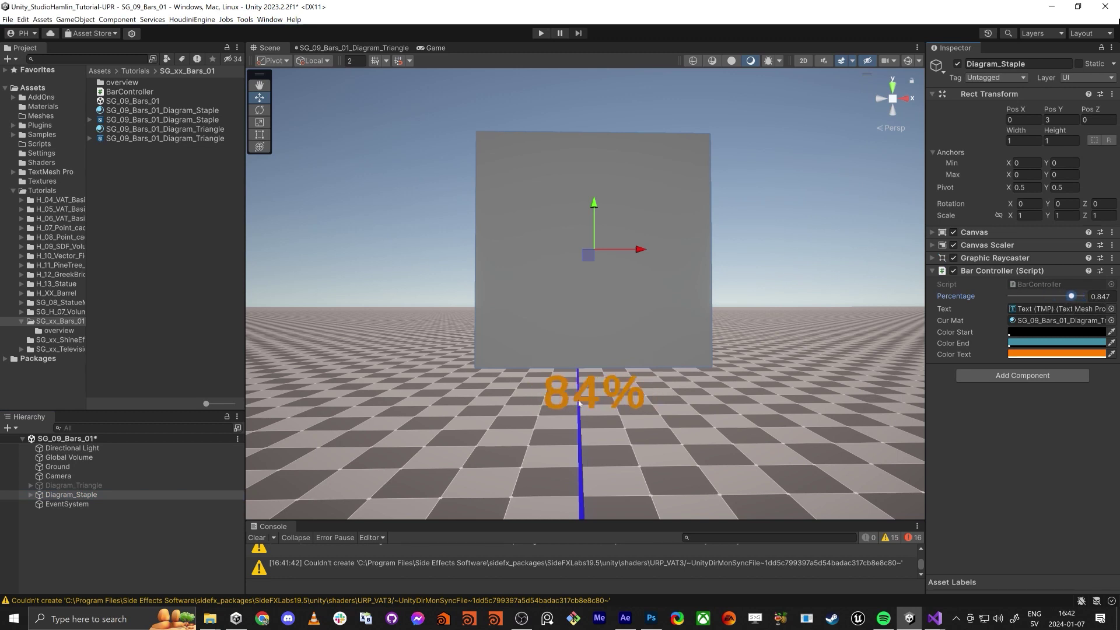
{"action": "right_click_drag", "start_coordinate": [633, 413], "coordinate": [635, 401]}
{"action": "key", "text": "q"}
{"action": "left_click_drag", "start_coordinate": [1071, 297], "coordinate": [1093, 298]}
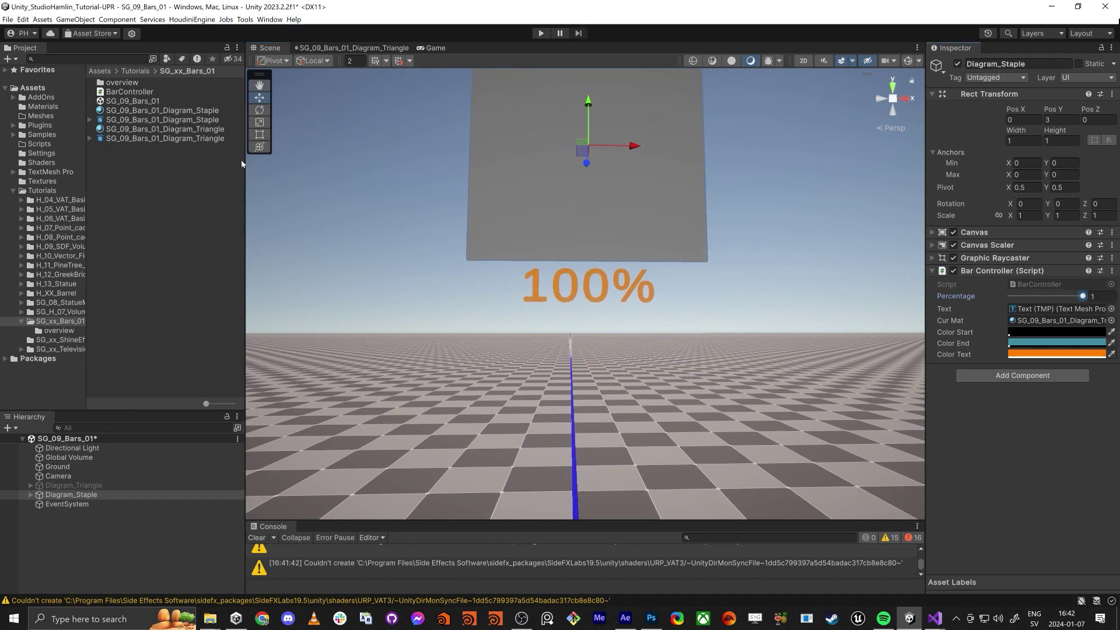
Step: Set Cur Mat to the Staple material, close the Triangle graph tab, and open the Staple graph
{"action": "left_click_drag", "start_coordinate": [197, 113], "coordinate": [1029, 324]}
{"action": "key", "text": "f"}
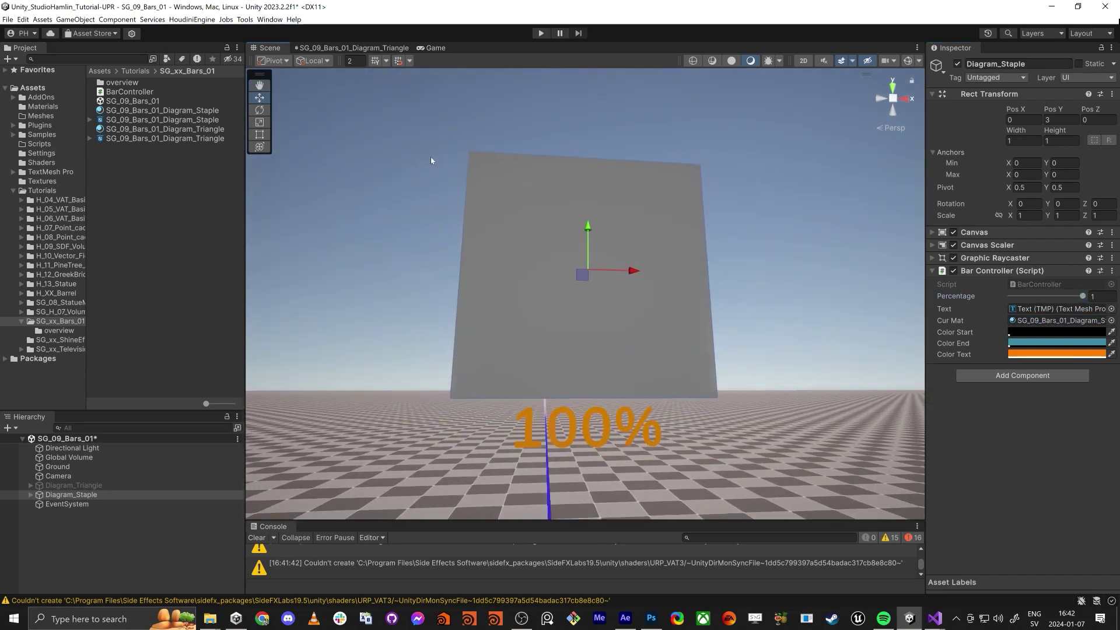
{"action": "middle_click", "coordinate": [352, 51]}
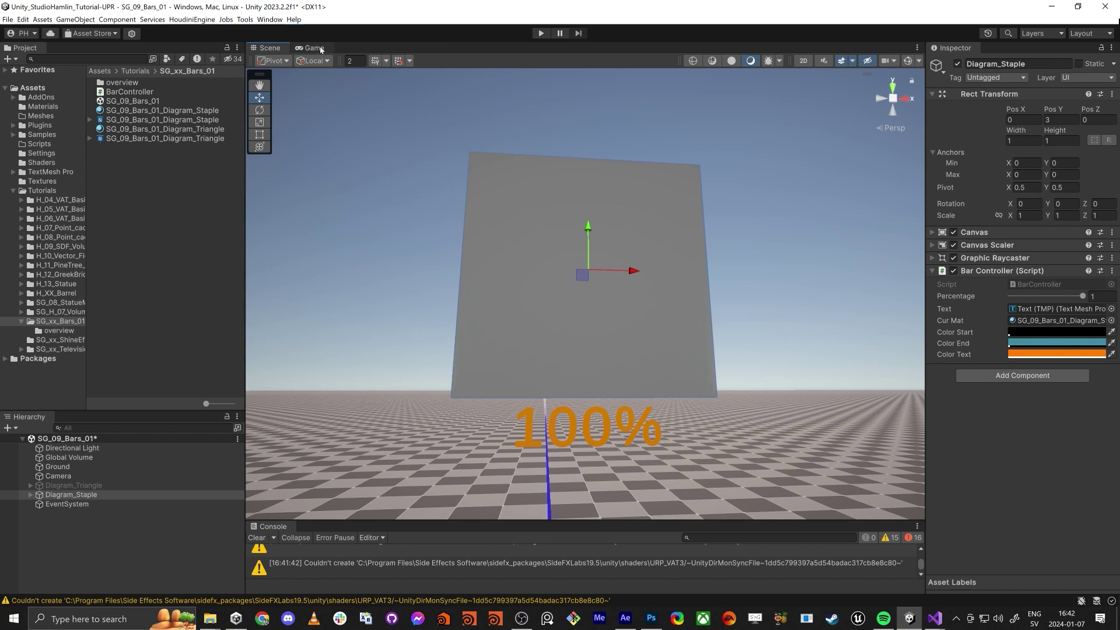
{"action": "double_click", "coordinate": [173, 120]}
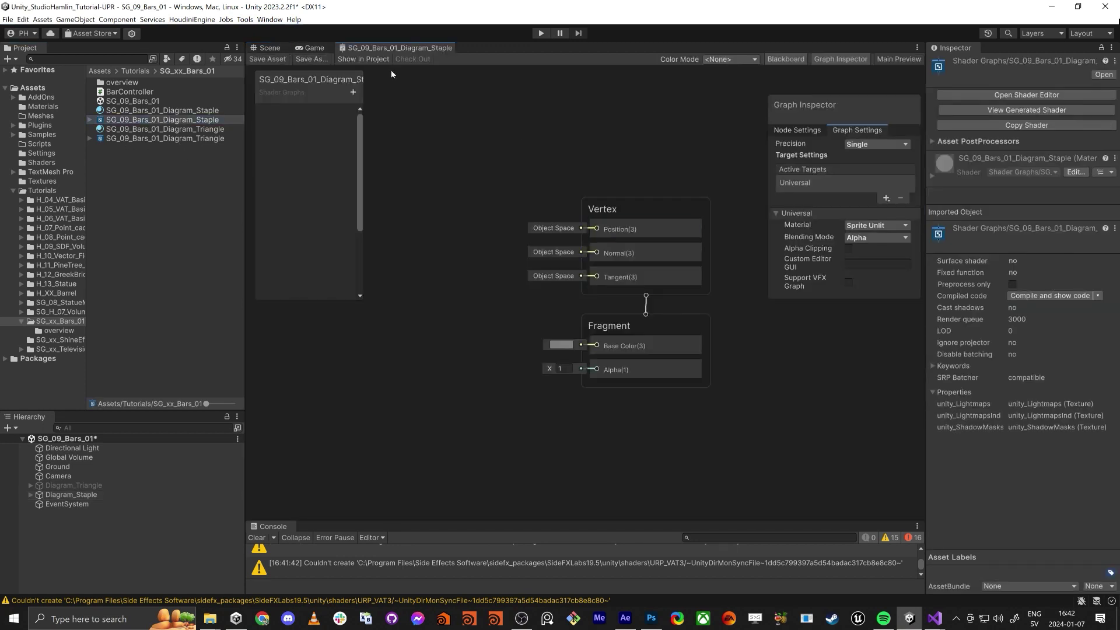
Step: Add a 'percentage' Float property, connect it to Fragment Alpha, and save
{"action": "left_click", "coordinate": [352, 92]}
{"action": "left_click", "coordinate": [384, 136]}
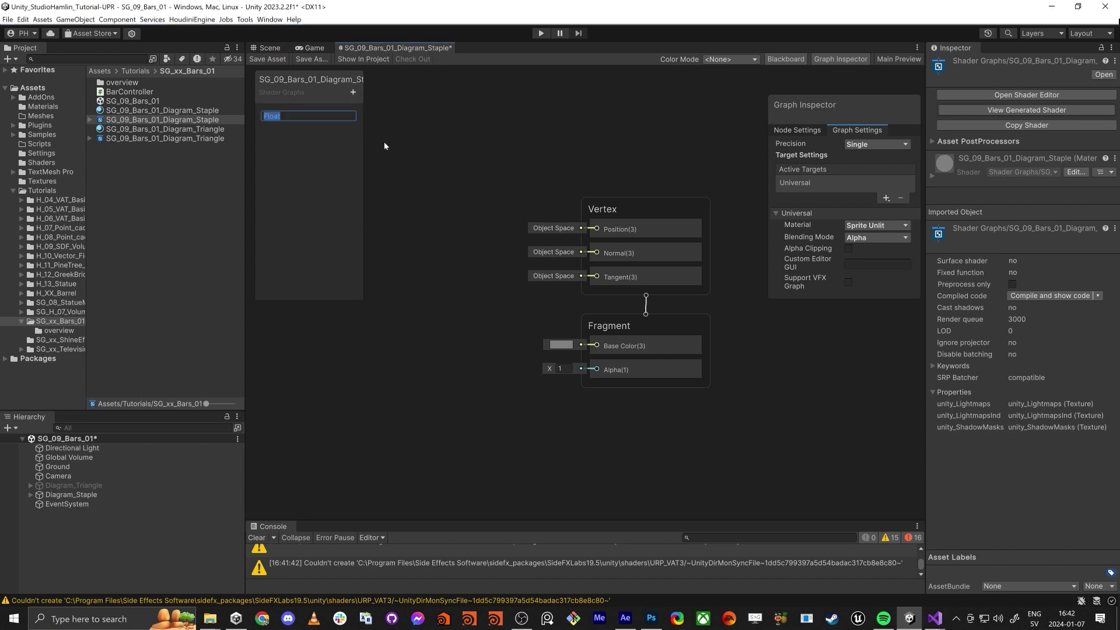
{"action": "type", "text": "percentage"}
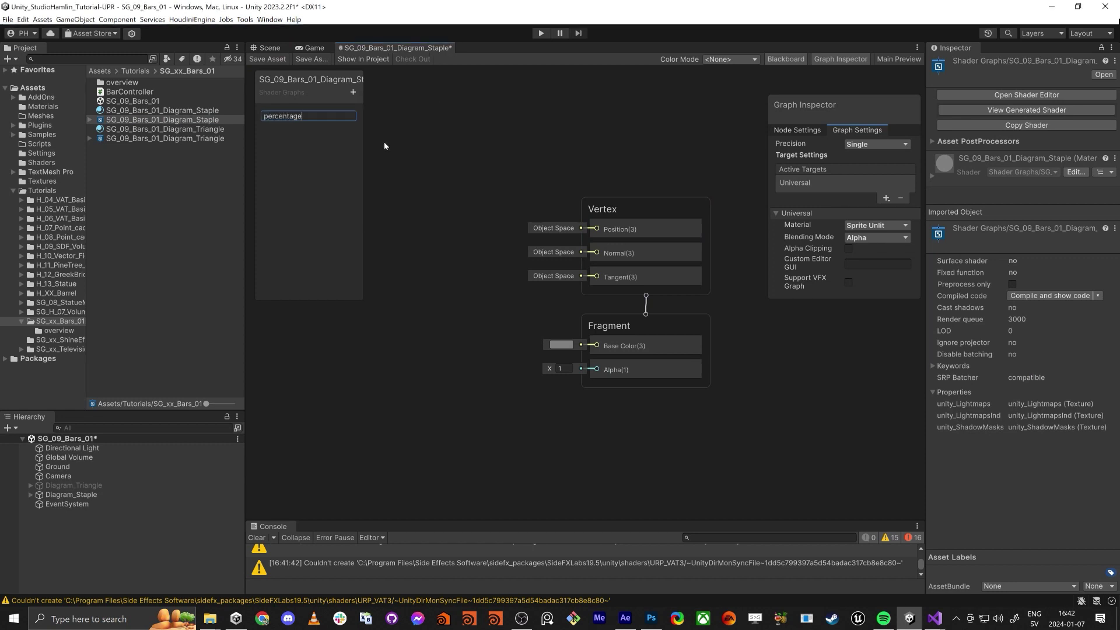
{"action": "key", "text": "Return"}
{"action": "left_click_drag", "start_coordinate": [291, 114], "coordinate": [343, 213]}
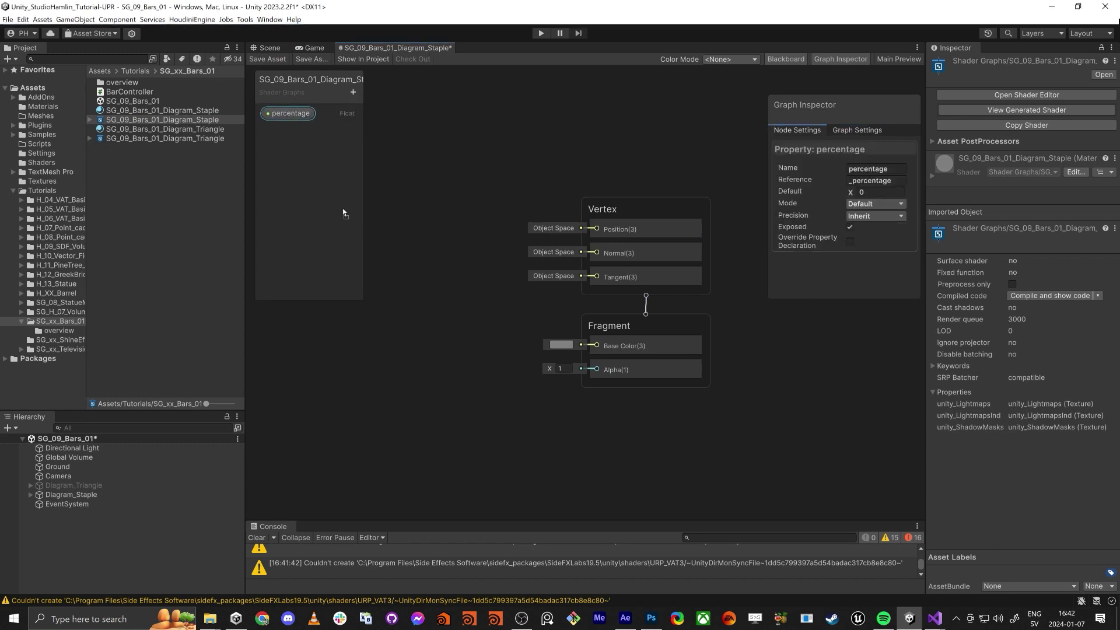
{"action": "left_click_drag", "start_coordinate": [462, 303], "coordinate": [596, 345]}
{"action": "left_click_drag", "start_coordinate": [498, 310], "coordinate": [560, 339]}
{"action": "left_click_drag", "start_coordinate": [485, 348], "coordinate": [596, 370]}
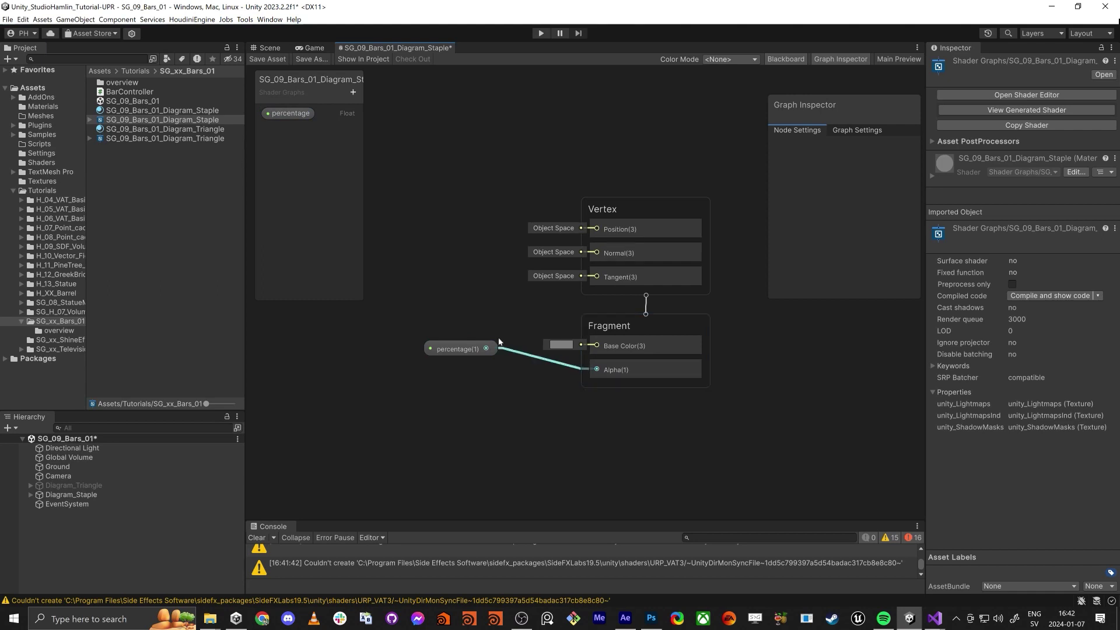
{"action": "left_click", "coordinate": [260, 58]}
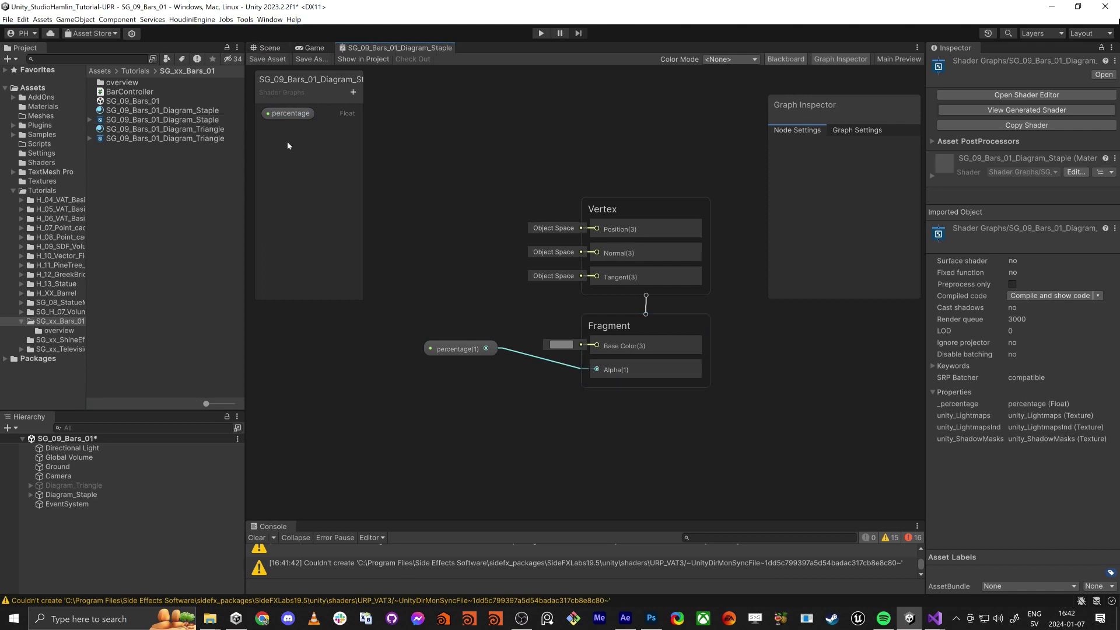
Step: Add a Color property, connect it to Fragment Base Color, and save the graph
{"action": "left_click", "coordinate": [353, 93]}
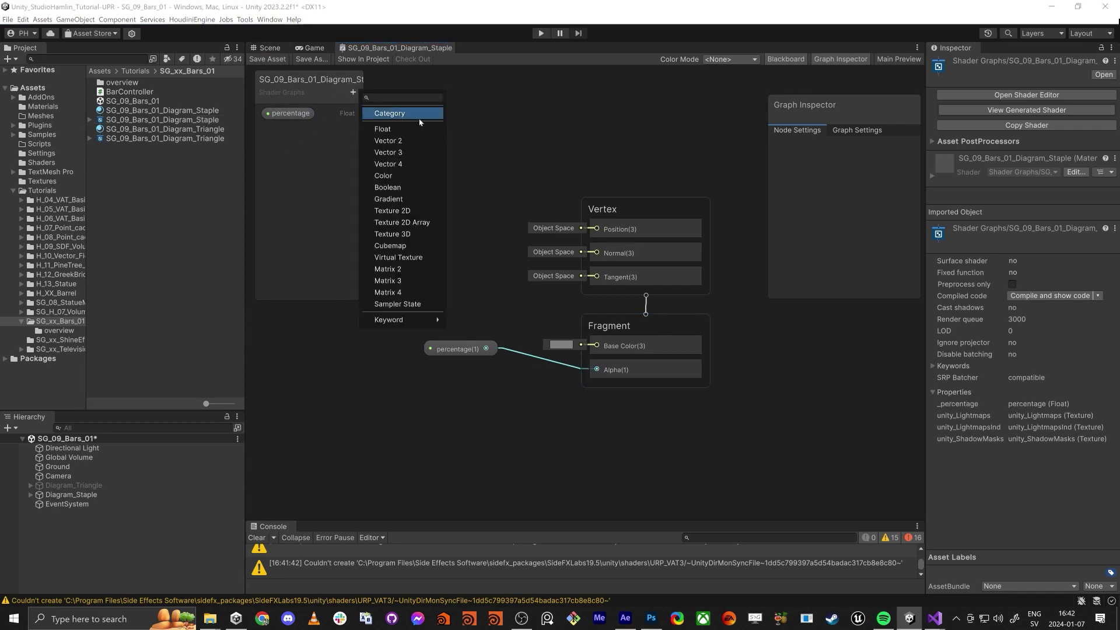
{"action": "type", "text": "C"}
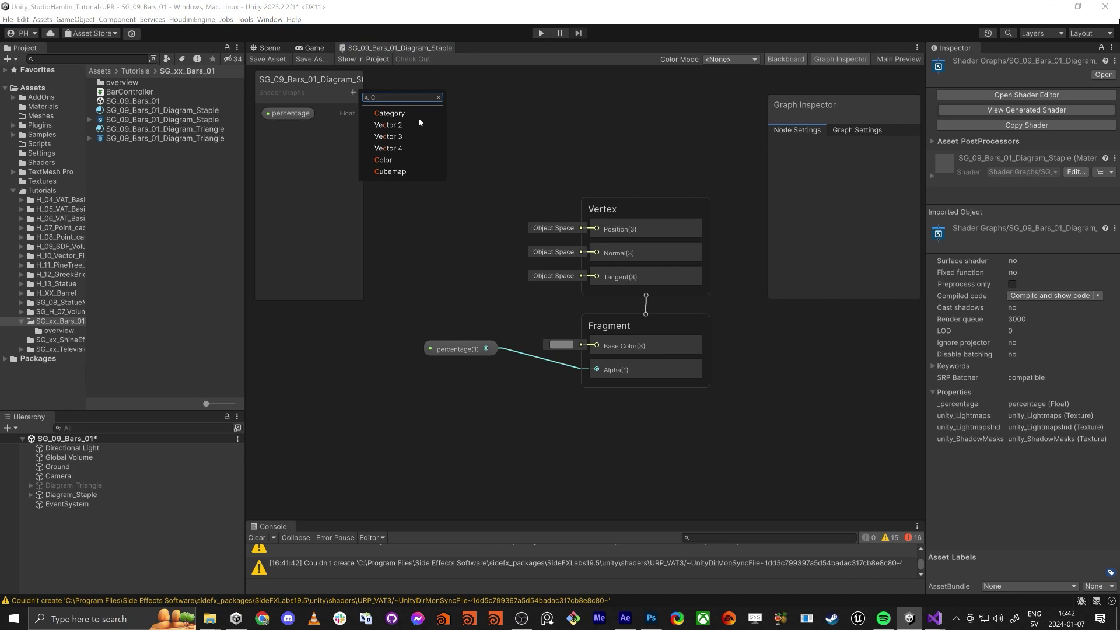
{"action": "left_click", "coordinate": [394, 162]}
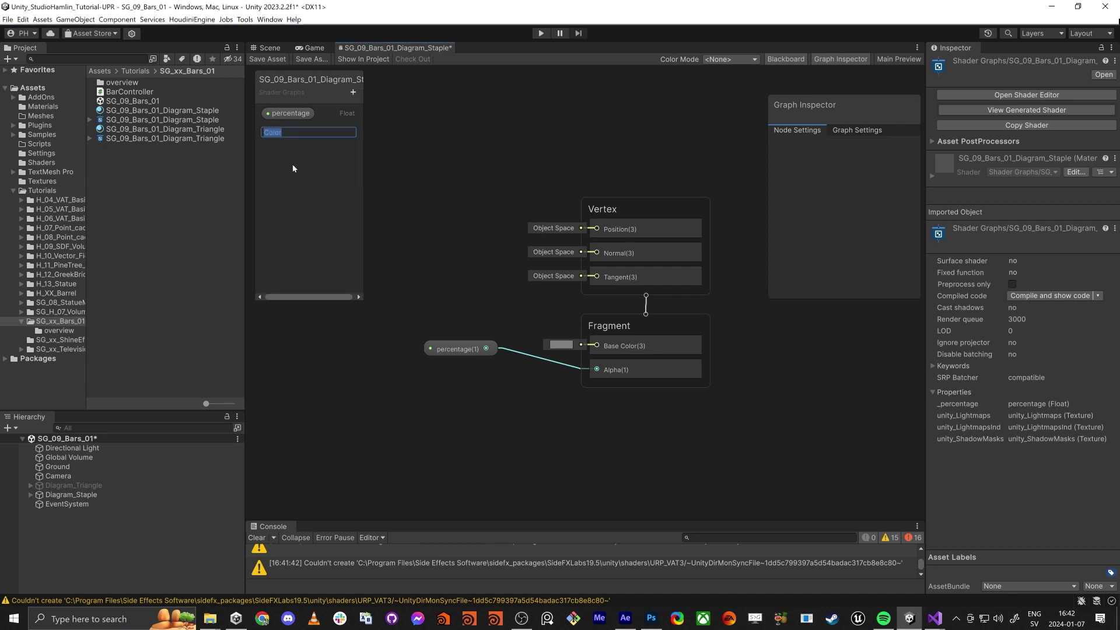
{"action": "key", "text": "Return"}
{"action": "left_click_drag", "start_coordinate": [279, 129], "coordinate": [596, 346]}
{"action": "left_click_drag", "start_coordinate": [491, 306], "coordinate": [392, 296]}
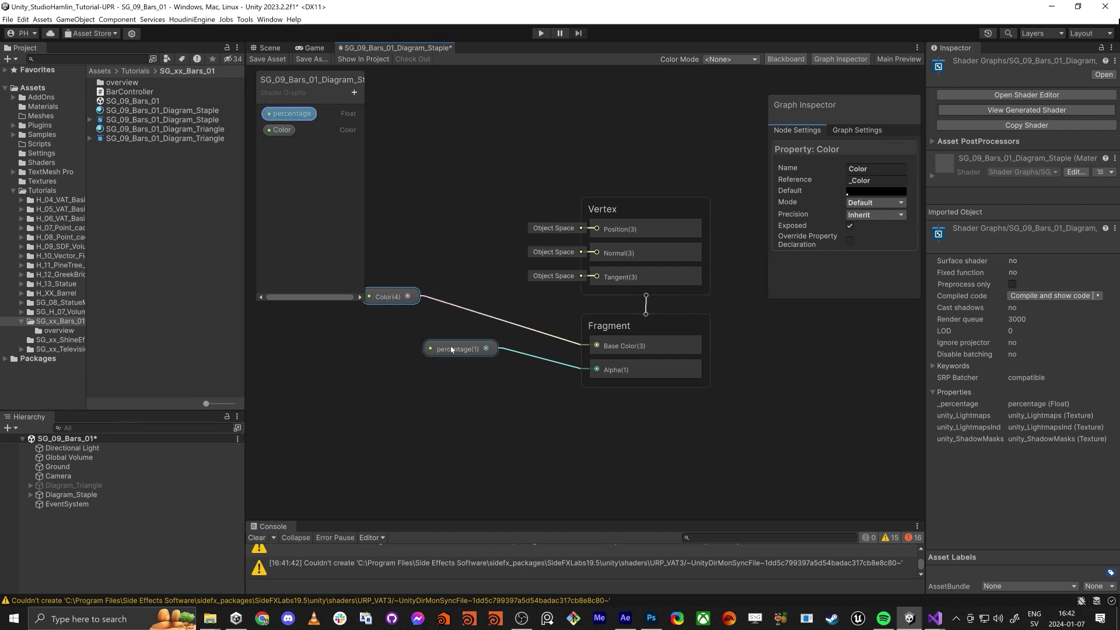
{"action": "left_click_drag", "start_coordinate": [452, 348], "coordinate": [373, 348]}
{"action": "left_click", "coordinate": [268, 59]}
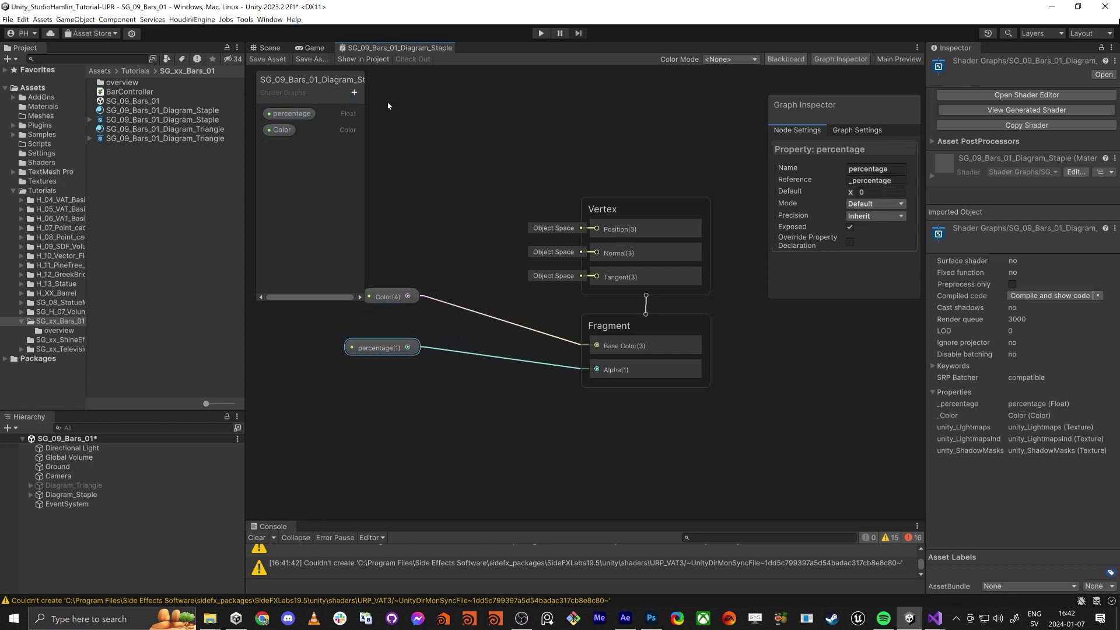
Step: Check the teal Diagram_Staple quad and its Percentage value in the Scene view
{"action": "left_click", "coordinate": [267, 48]}
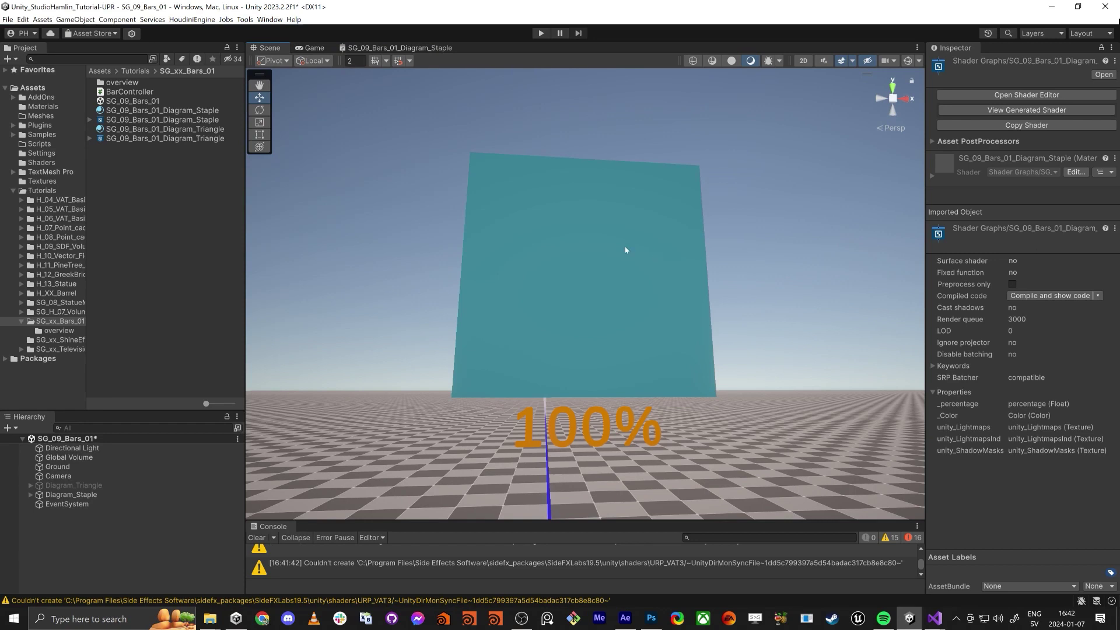
{"action": "left_click", "coordinate": [54, 495]}
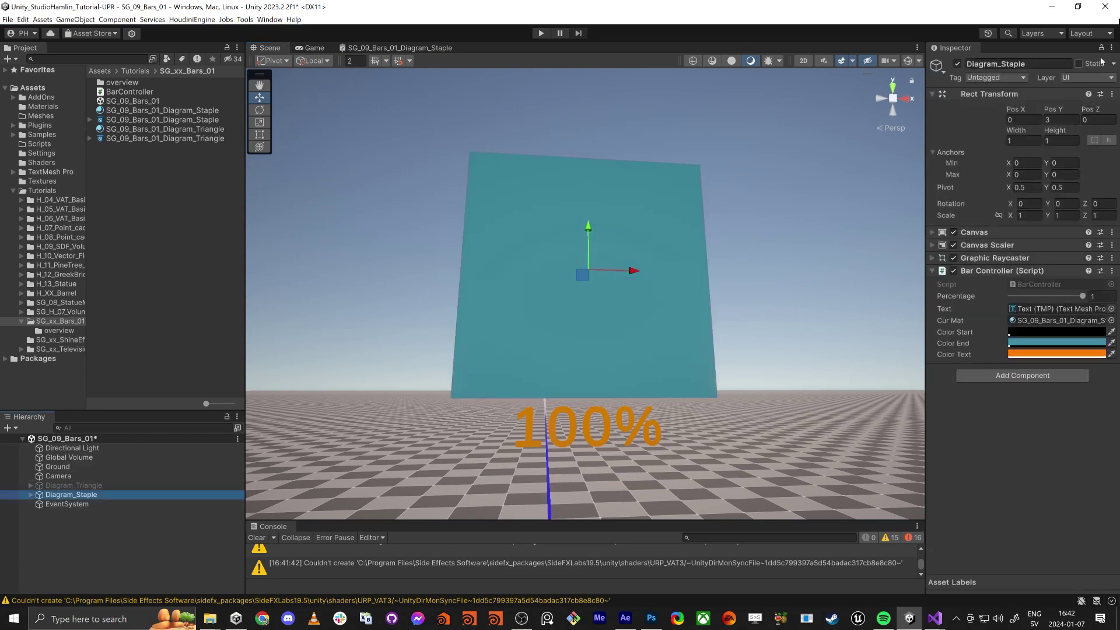
{"action": "mouse_move", "coordinate": [1083, 296]}
{"action": "left_mouse_down"}
{"action": "mouse_move", "coordinate": [1002, 302]}
{"action": "mouse_move", "coordinate": [1085, 299]}
{"action": "left_mouse_up"}
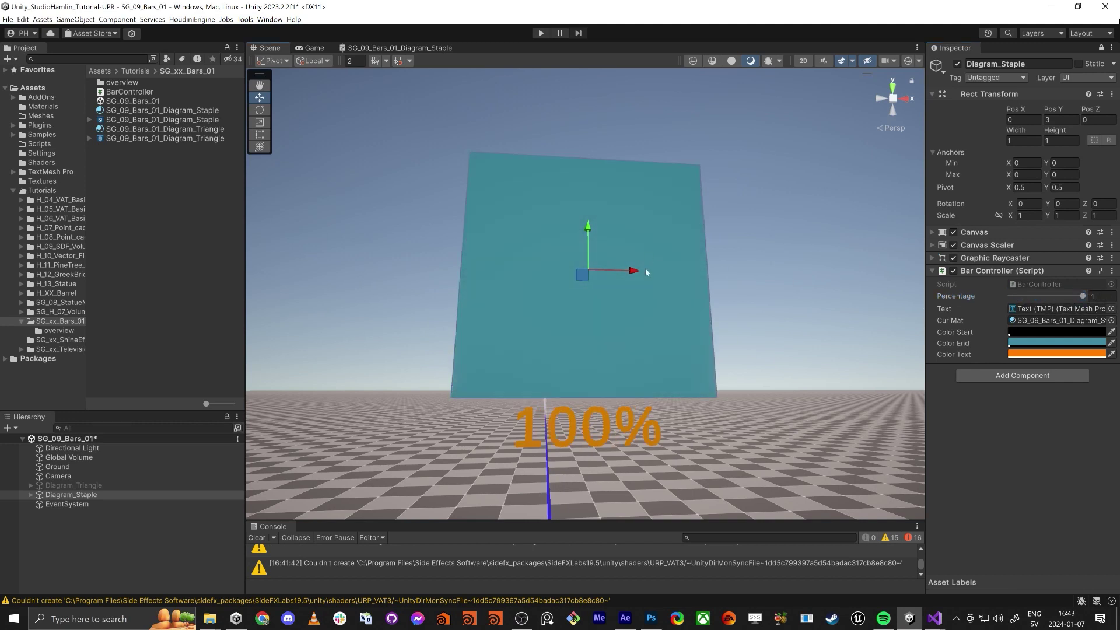
{"action": "left_click_drag", "start_coordinate": [645, 271], "coordinate": [625, 299], "text": "alt"}
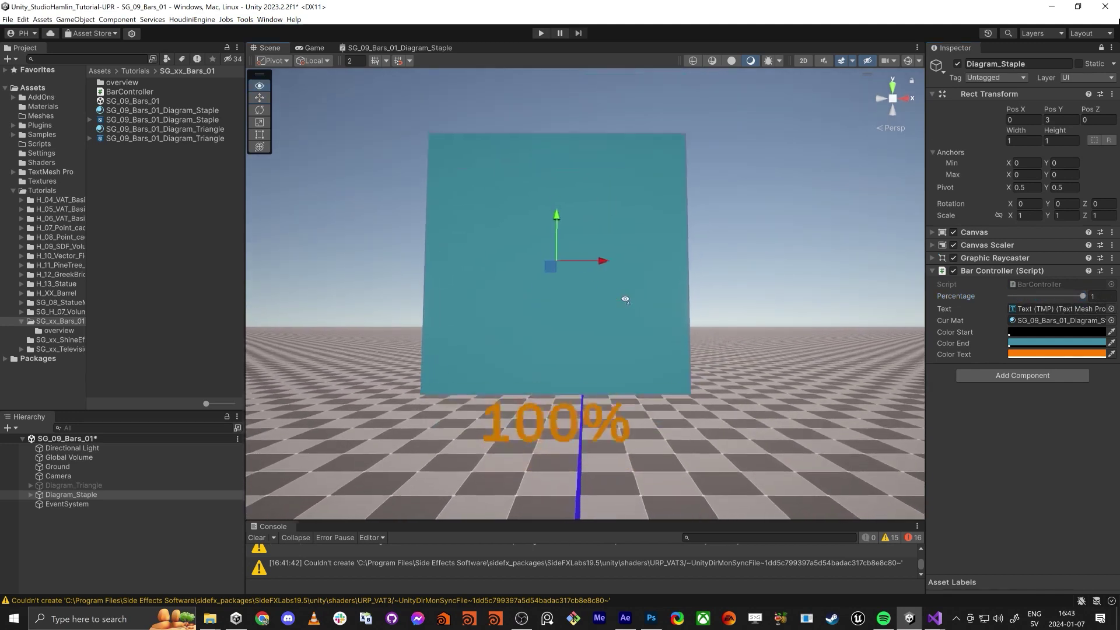
{"action": "middle_click_drag", "start_coordinate": [625, 299], "coordinate": [628, 223]}
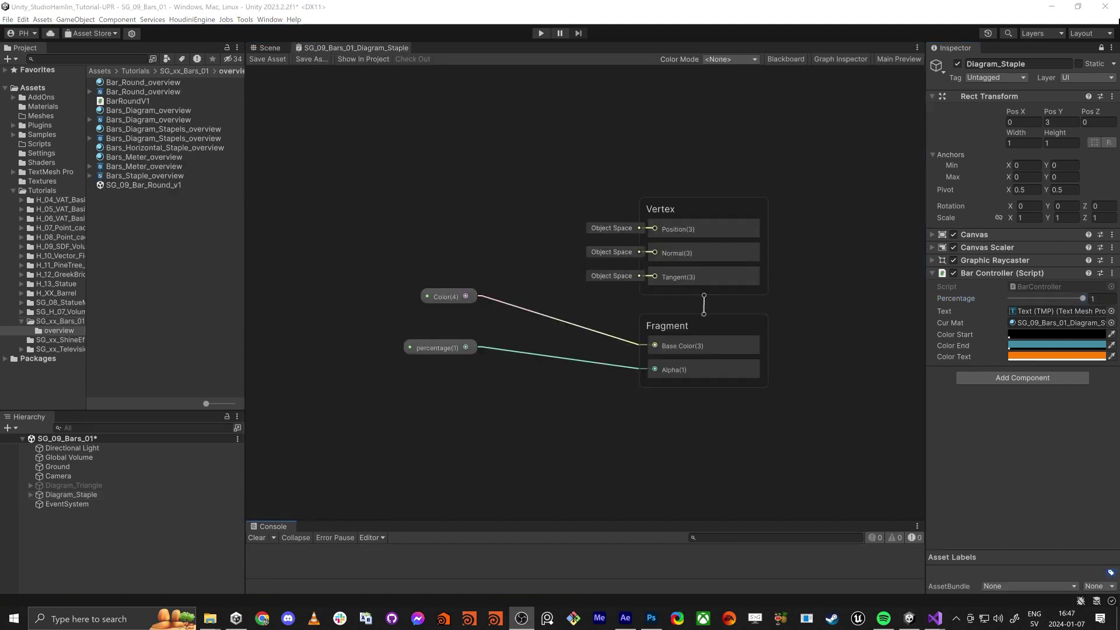
Step: Create a Tiling And Offset node in the maximized graph workspace
{"action": "middle_click_drag", "start_coordinate": [436, 320], "coordinate": [454, 311]}
{"action": "left_click_drag", "start_coordinate": [400, 245], "coordinate": [571, 386]}
{"action": "middle_click_drag", "start_coordinate": [250, 310], "coordinate": [449, 328]}
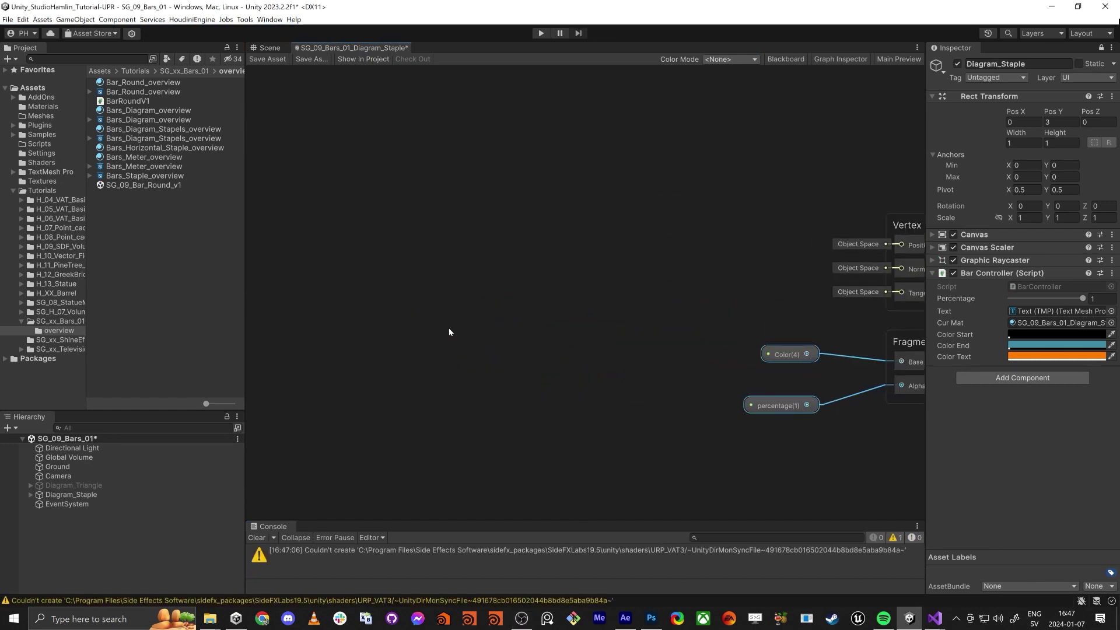
{"action": "left_click", "coordinate": [455, 327]}
{"action": "key", "text": "space"}
{"action": "type", "text": "til"}
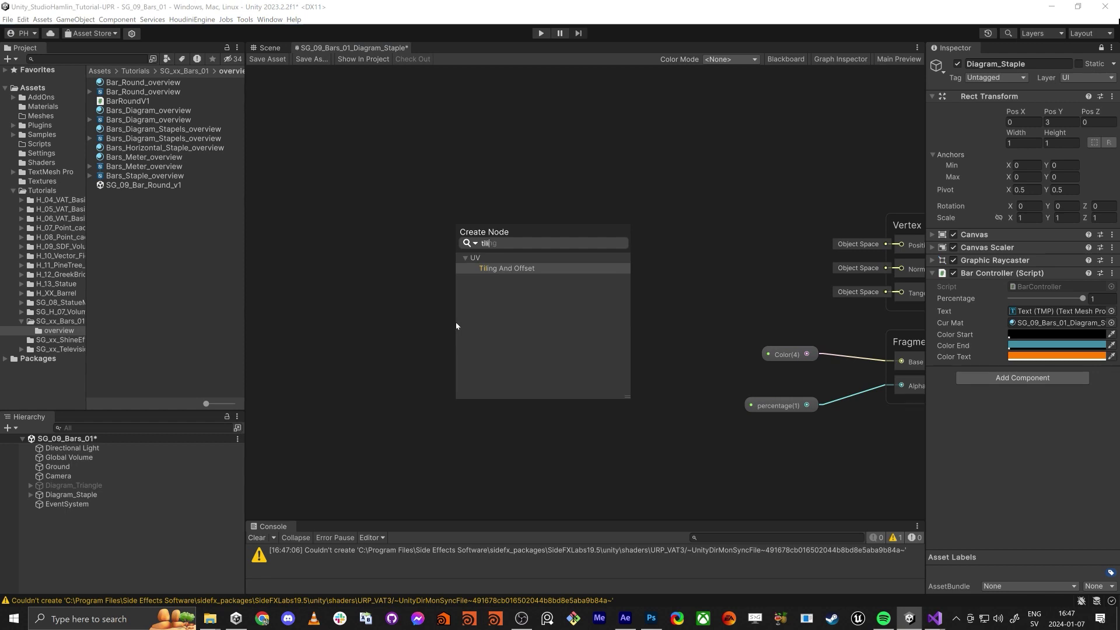
{"action": "key", "text": "Return"}
{"action": "left_click_drag", "start_coordinate": [441, 347], "coordinate": [424, 268]}
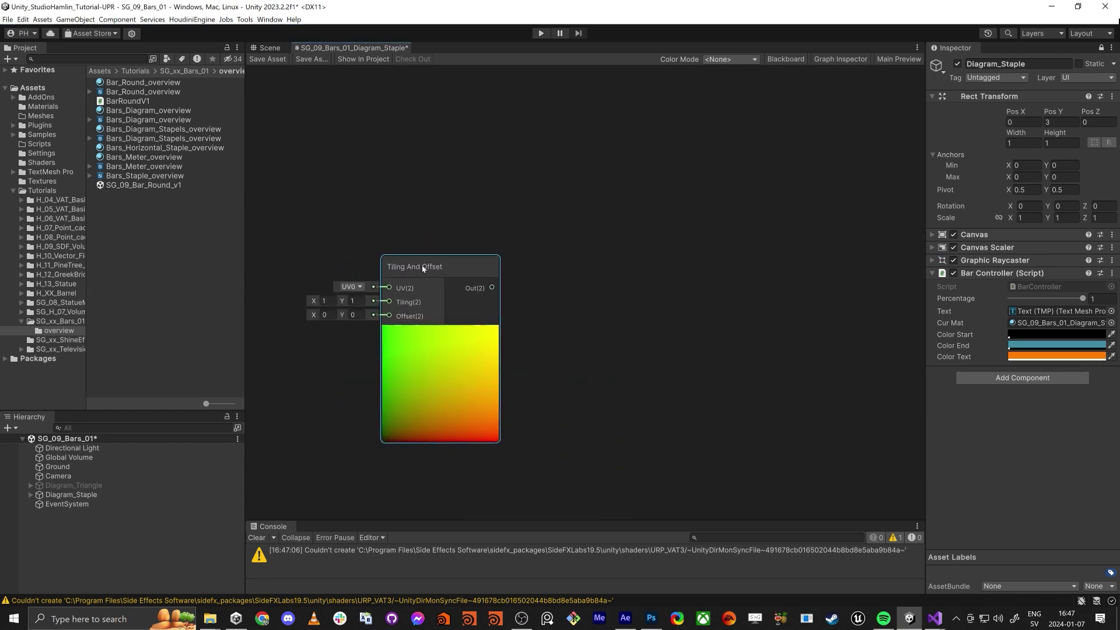
{"action": "key", "text": "shift+space"}
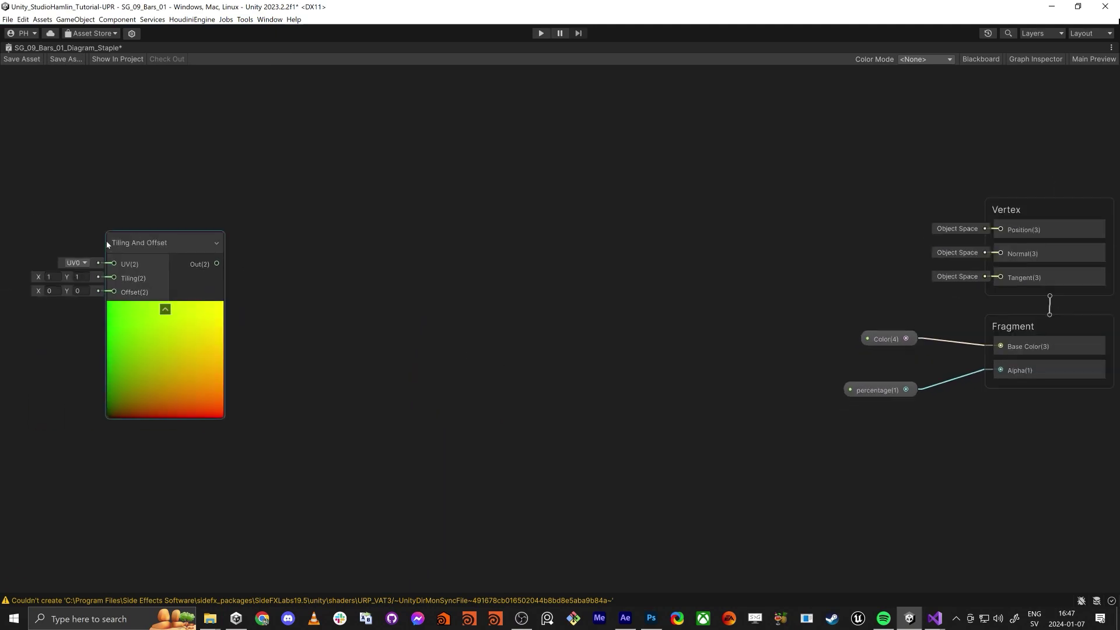
{"action": "left_click_drag", "start_coordinate": [107, 244], "coordinate": [218, 272]}
Step: Add a Split node fed by Tiling And Offset's output
{"action": "left_click_drag", "start_coordinate": [330, 292], "coordinate": [362, 300]}
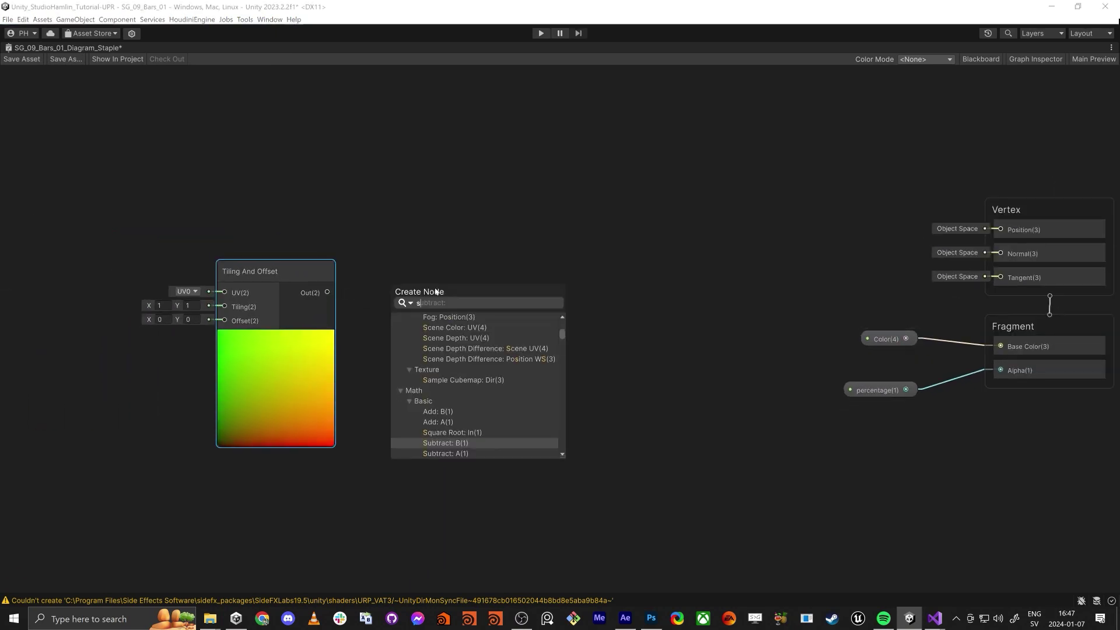
{"action": "type", "text": "plit"}
{"action": "key", "text": "Return"}
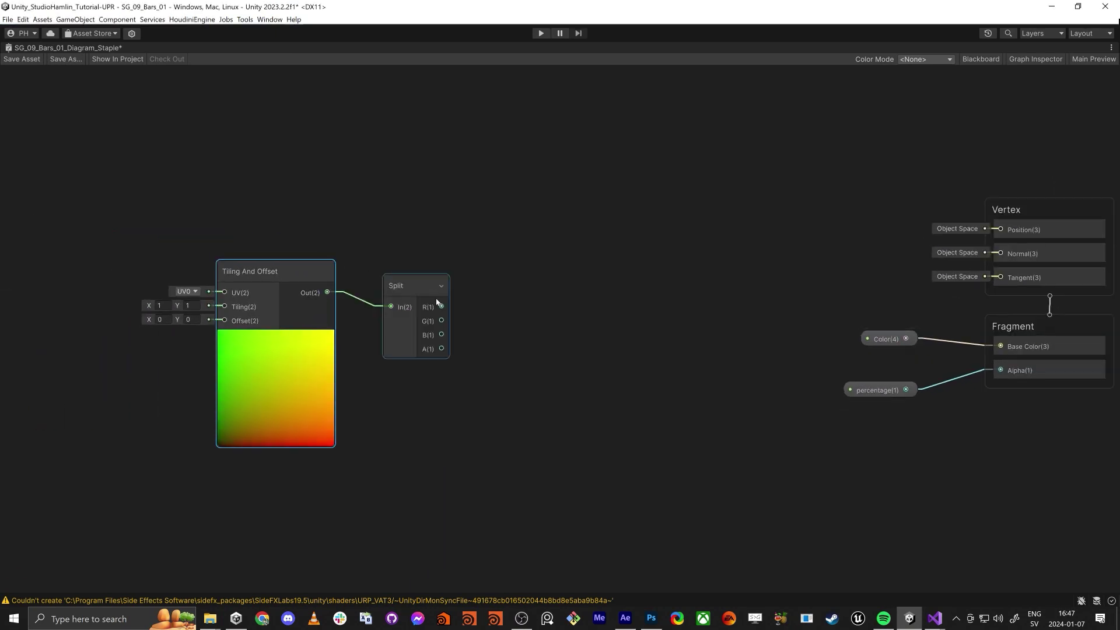
{"action": "left_click_drag", "start_coordinate": [418, 290], "coordinate": [280, 317]}
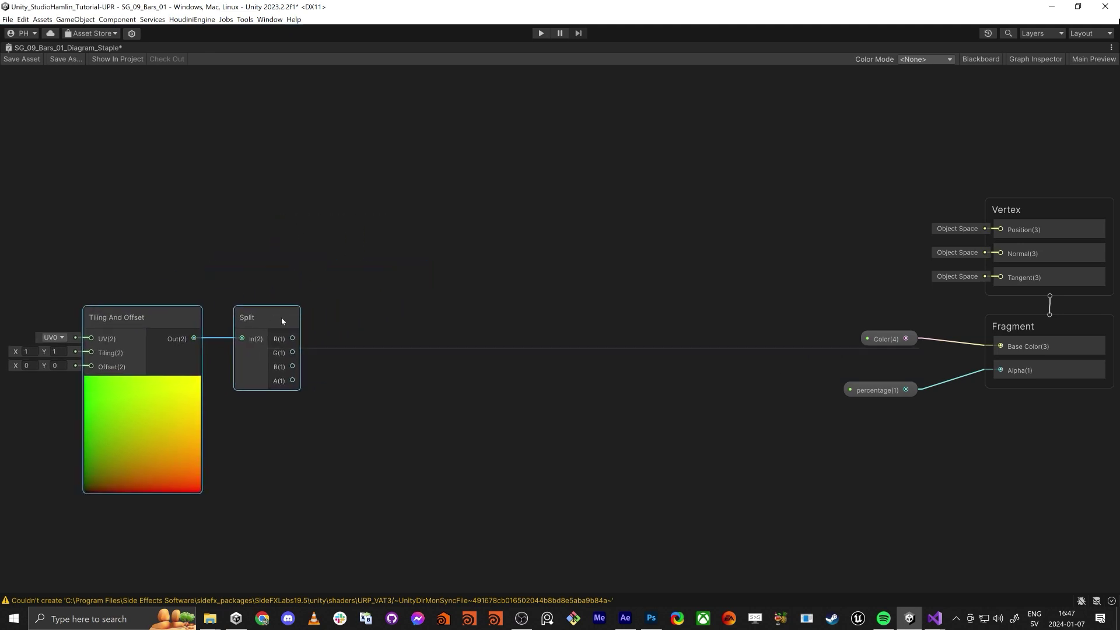
{"action": "left_click", "coordinate": [540, 324]}
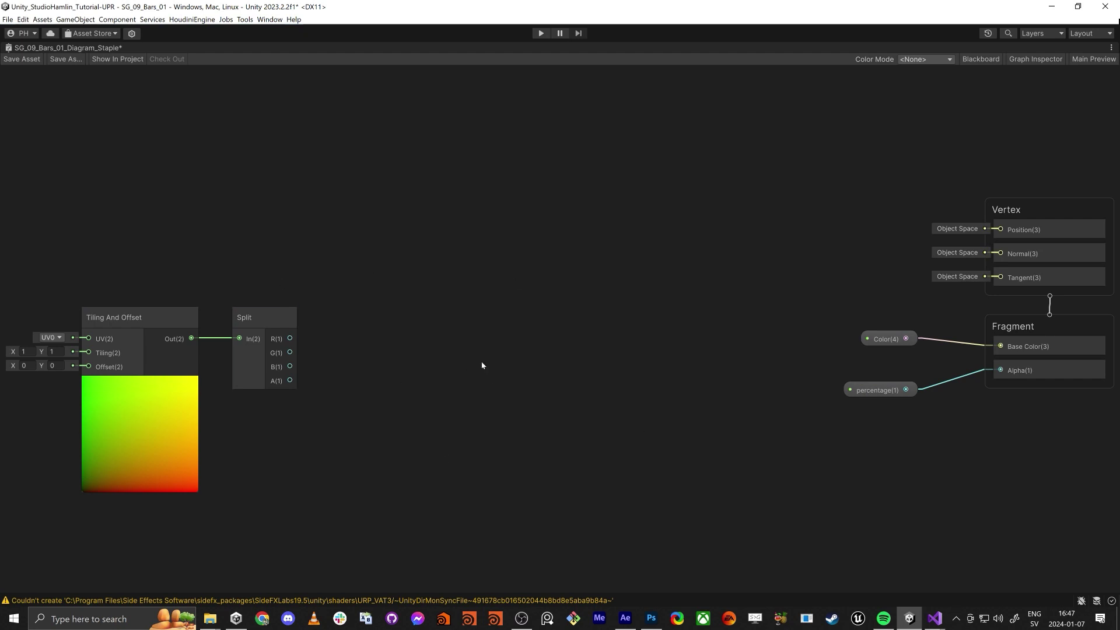
Step: Add an Absolute node and connect Split's R output to its In
{"action": "middle_click_drag", "start_coordinate": [348, 400], "coordinate": [457, 389]}
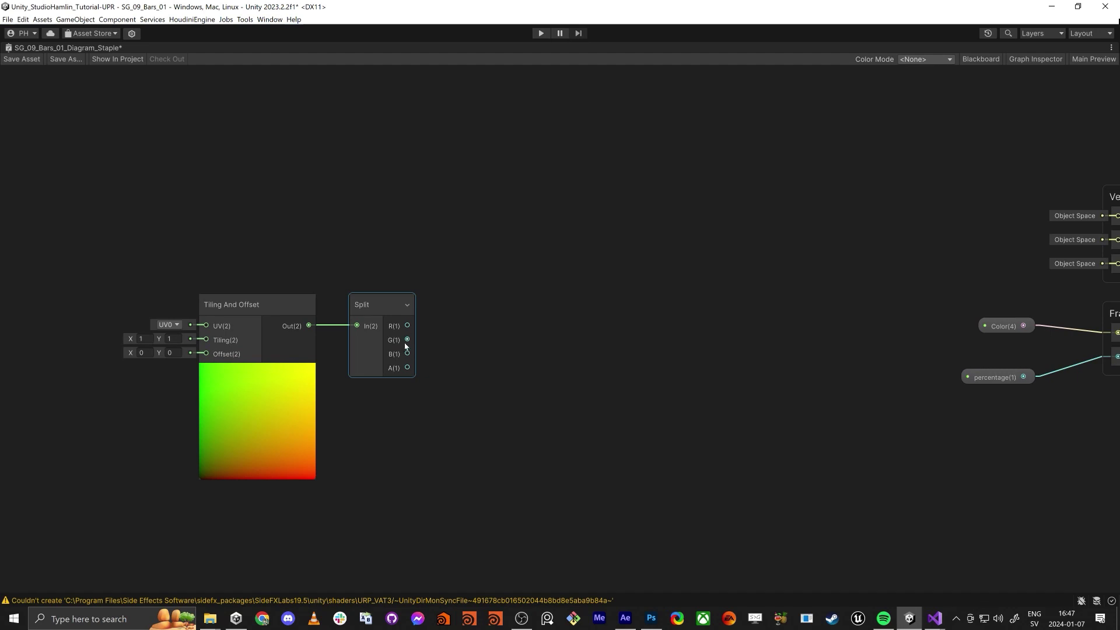
{"action": "left_click_drag", "start_coordinate": [407, 340], "coordinate": [559, 384]}
{"action": "type", "text": "abs"}
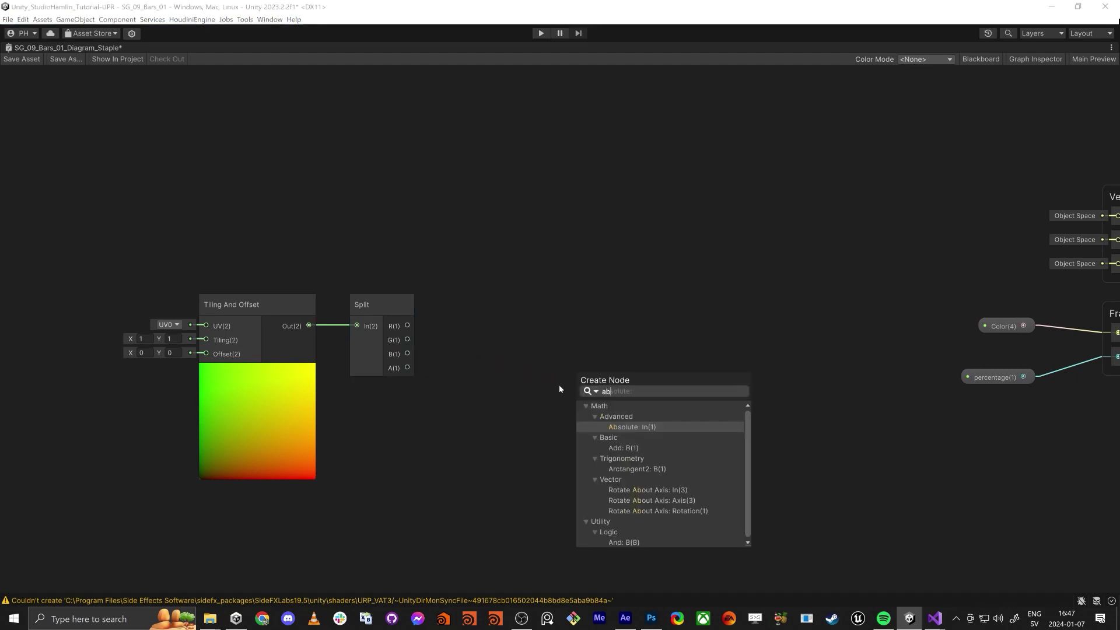
{"action": "key", "text": "Return"}
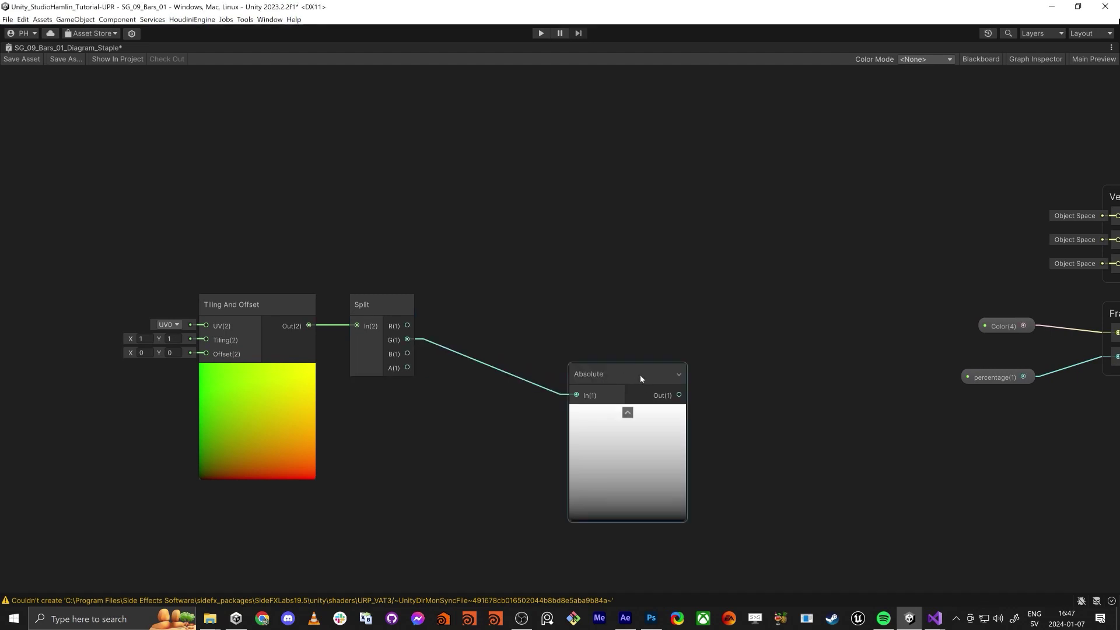
{"action": "mouse_move", "coordinate": [640, 378]}
{"action": "left_mouse_down"}
{"action": "mouse_move", "coordinate": [620, 356]}
{"action": "mouse_move", "coordinate": [623, 372]}
{"action": "left_mouse_up"}
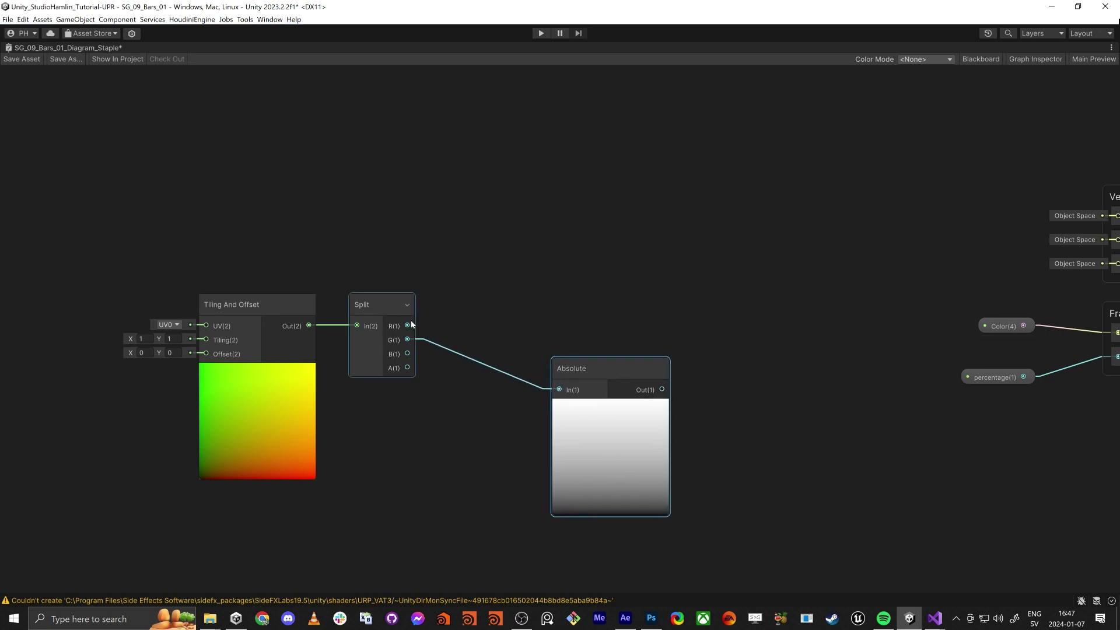
{"action": "left_click_drag", "start_coordinate": [407, 325], "coordinate": [558, 390]}
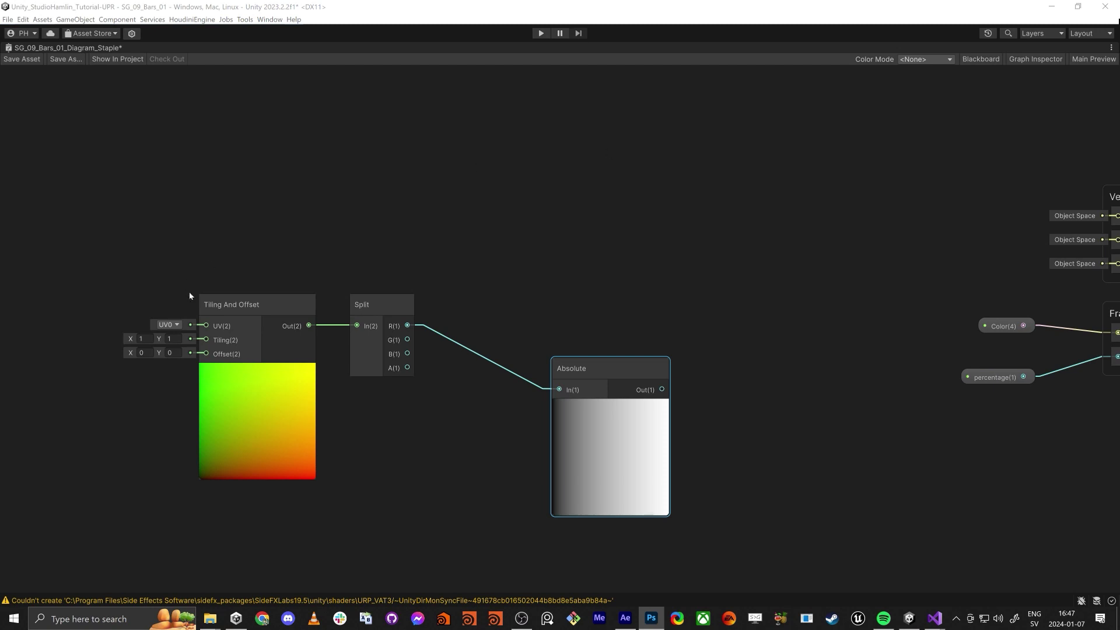
Step: Set Tiling And Offset's Offset X to -0.5
{"action": "left_click", "coordinate": [143, 353]}
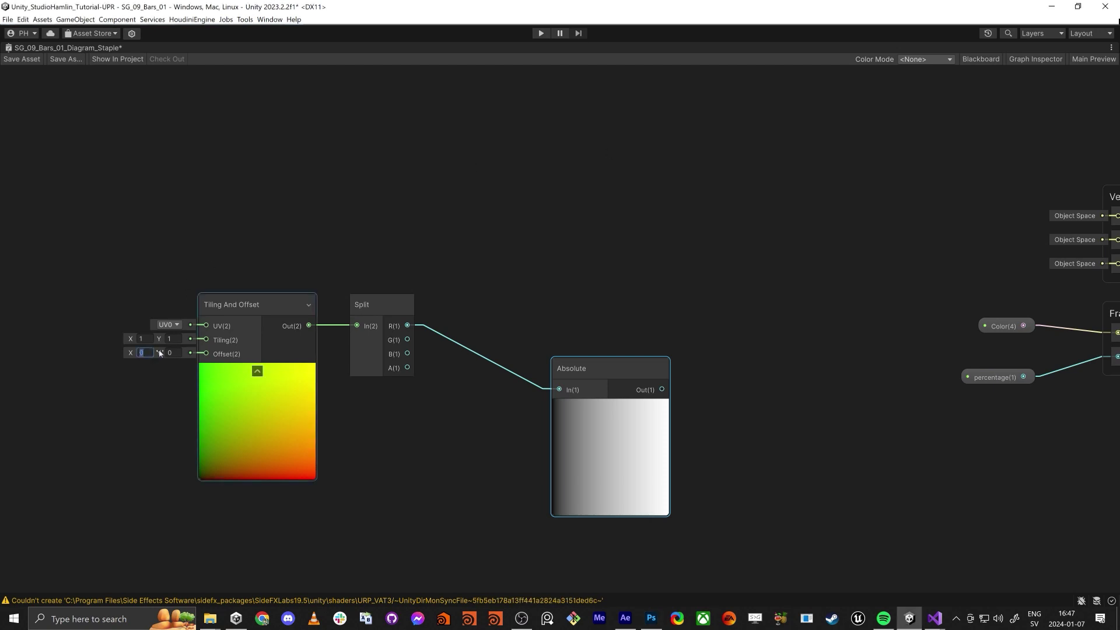
{"action": "type", "text": "0.5"}
{"action": "key", "text": "BackSpace"}
{"action": "key", "text": "BackSpace"}
{"action": "key", "text": "BackSpace"}
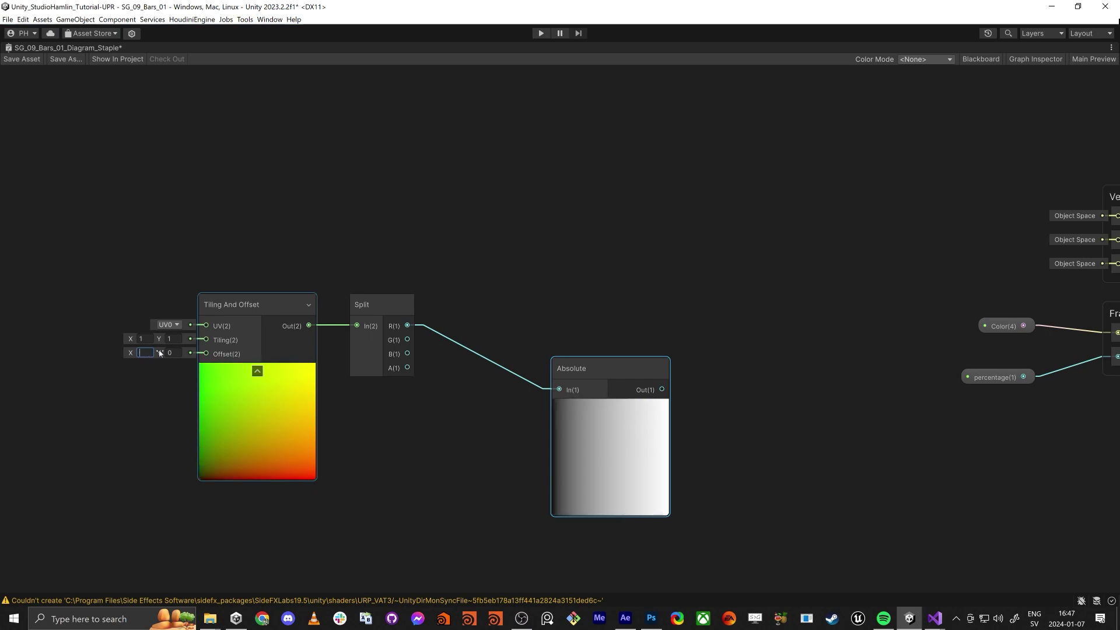
{"action": "type", "text": "-0.5"}
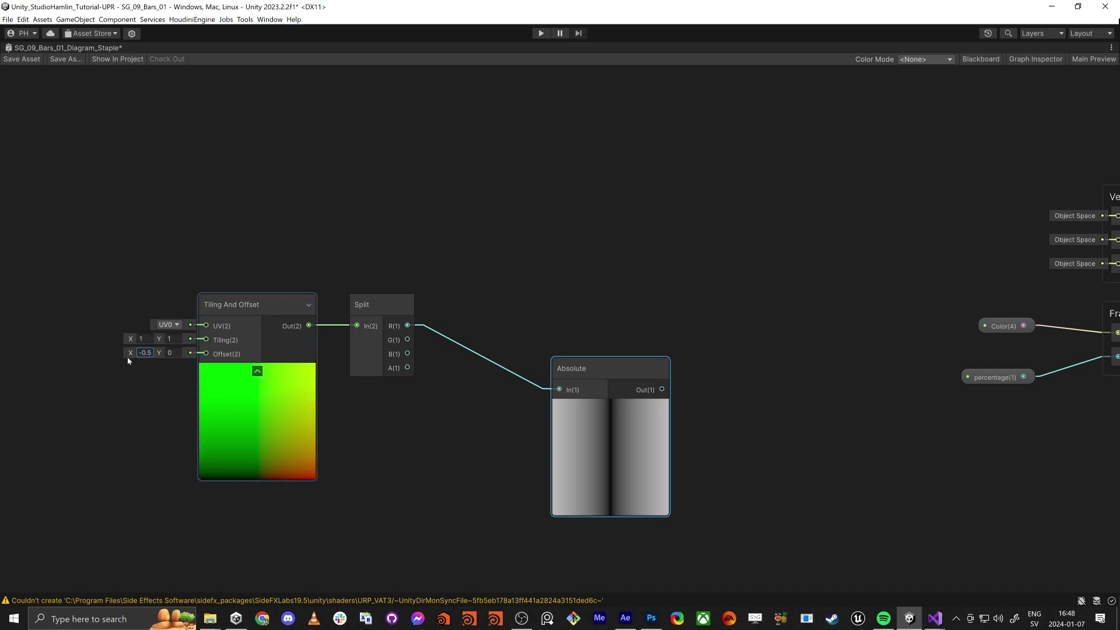
{"action": "mouse_move", "coordinate": [130, 354]}
{"action": "left_mouse_down"}
{"action": "mouse_move", "coordinate": [120, 355]}
{"action": "mouse_move", "coordinate": [145, 357]}
{"action": "mouse_move", "coordinate": [132, 362]}
{"action": "left_mouse_up"}
{"action": "left_click", "coordinate": [145, 352]}
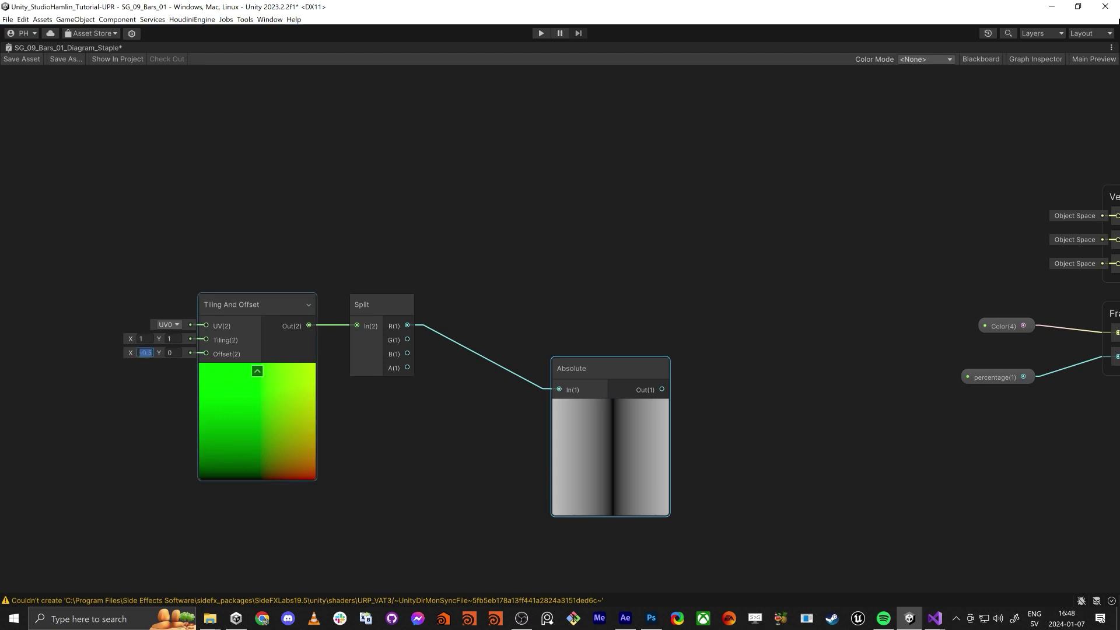
{"action": "key", "text": "BackSpace"}
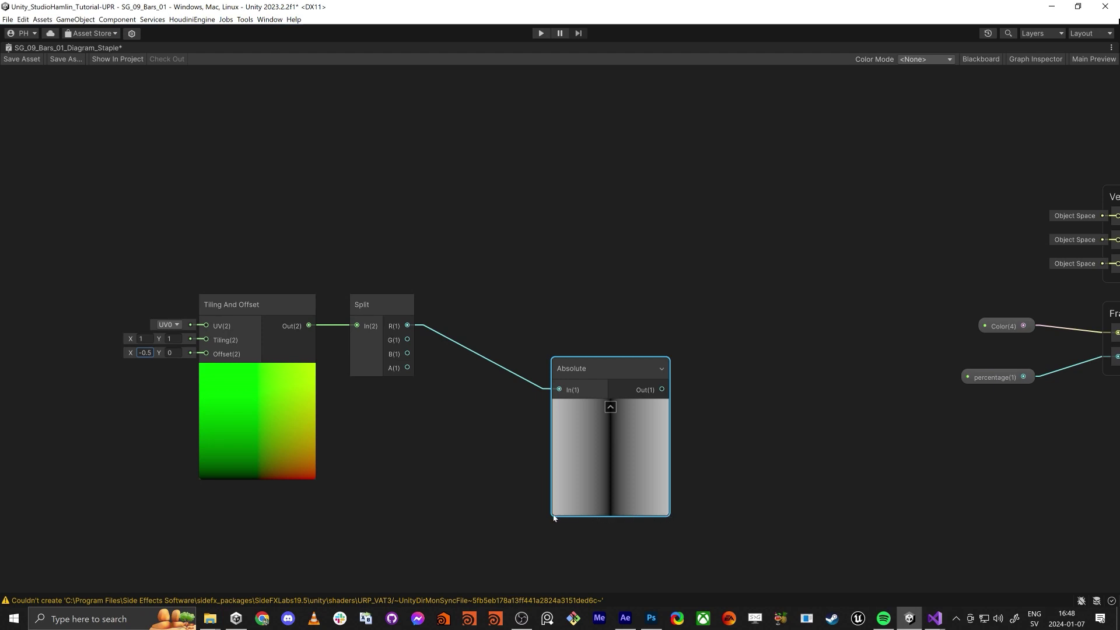
Step: Move the Absolute node up-left and pan the graph slightly right
{"action": "left_click_drag", "start_coordinate": [618, 368], "coordinate": [575, 347]}
{"action": "key", "text": "alt+Tab"}
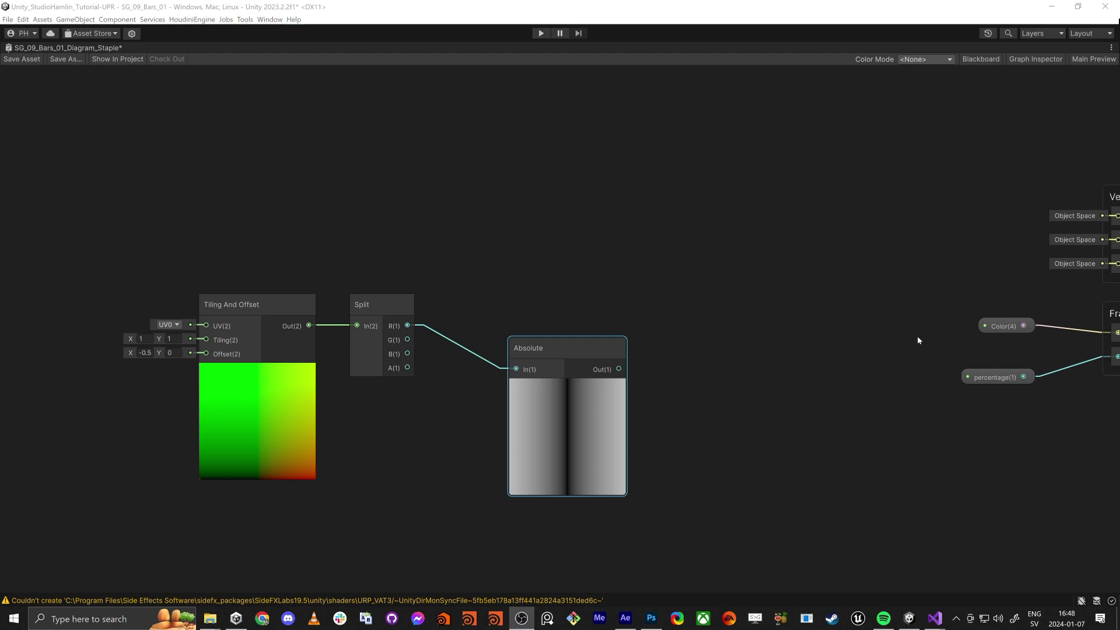
{"action": "left_click", "coordinate": [832, 201]}
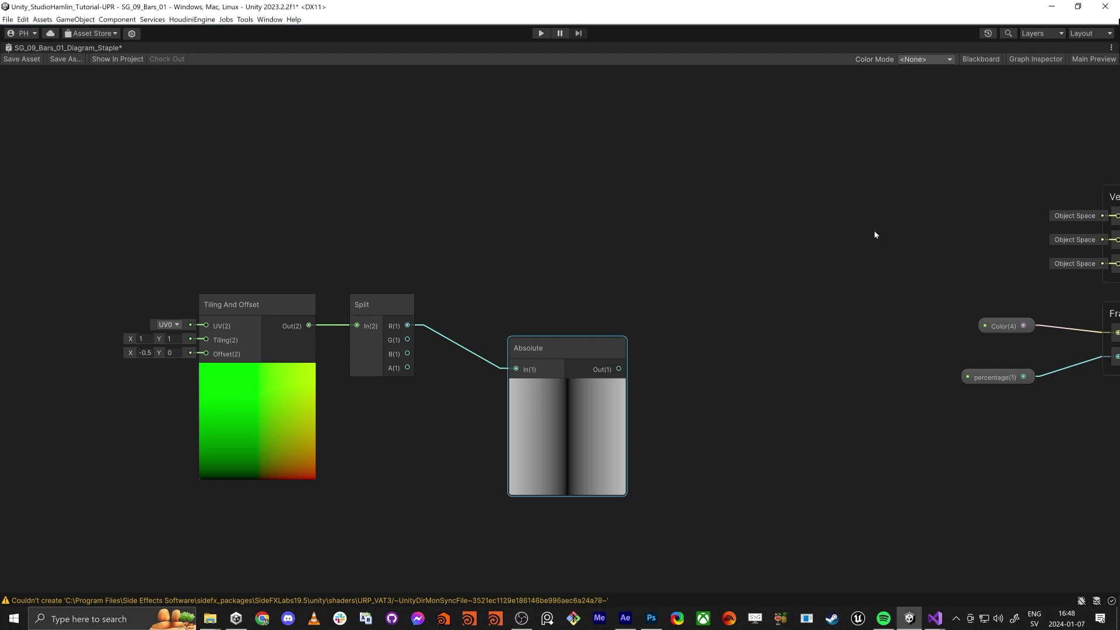
{"action": "middle_click_drag", "start_coordinate": [612, 245], "coordinate": [624, 245]}
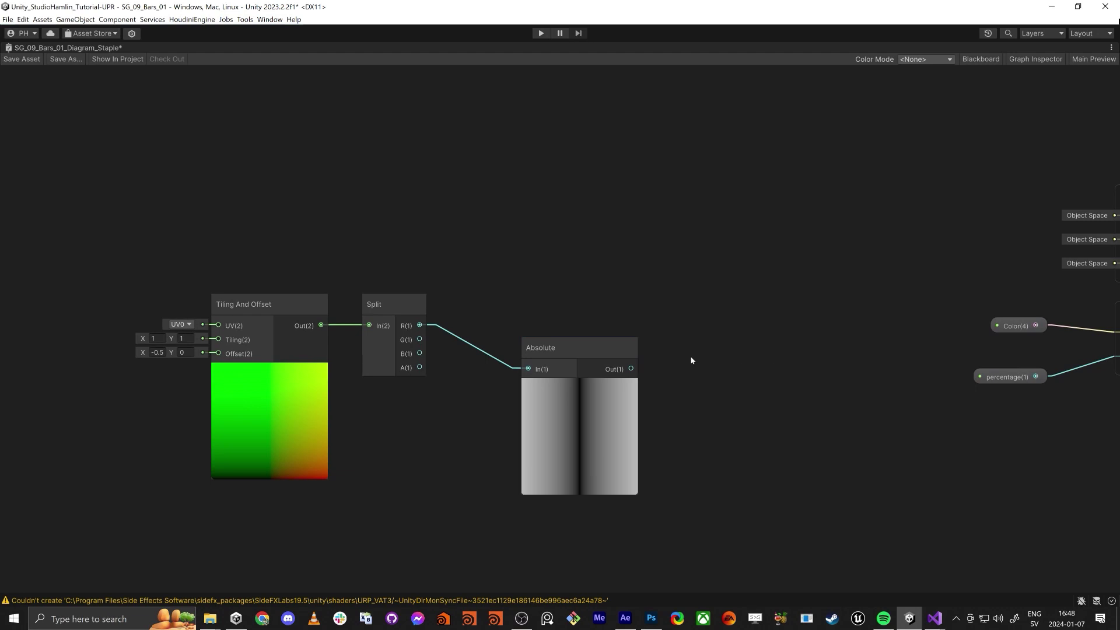
Step: Create a Floor node fed from the Absolute node's output
{"action": "left_click_drag", "start_coordinate": [634, 373], "coordinate": [739, 377]}
{"action": "type", "text": "floor"}
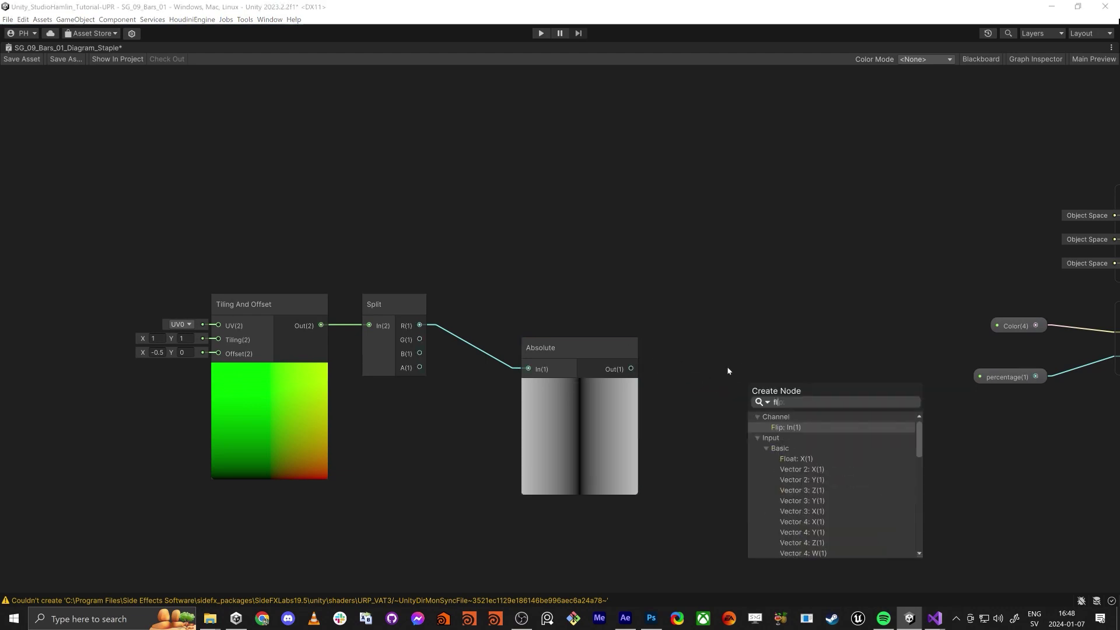
{"action": "key", "text": "Return"}
{"action": "left_click_drag", "start_coordinate": [802, 402], "coordinate": [818, 371]}
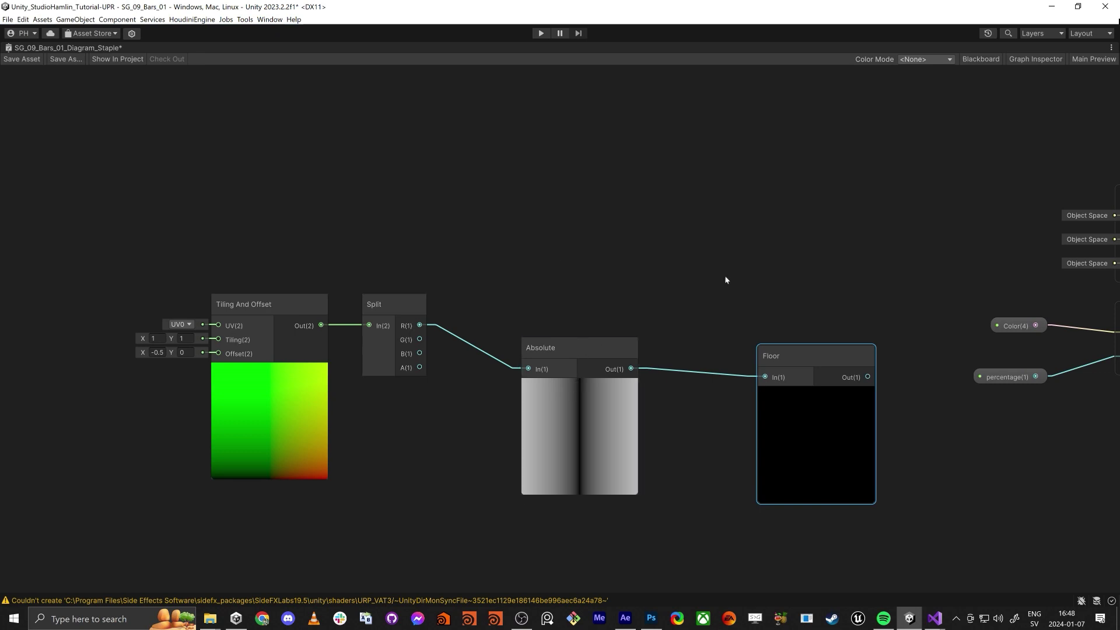
{"action": "left_click_drag", "start_coordinate": [586, 349], "coordinate": [575, 342]}
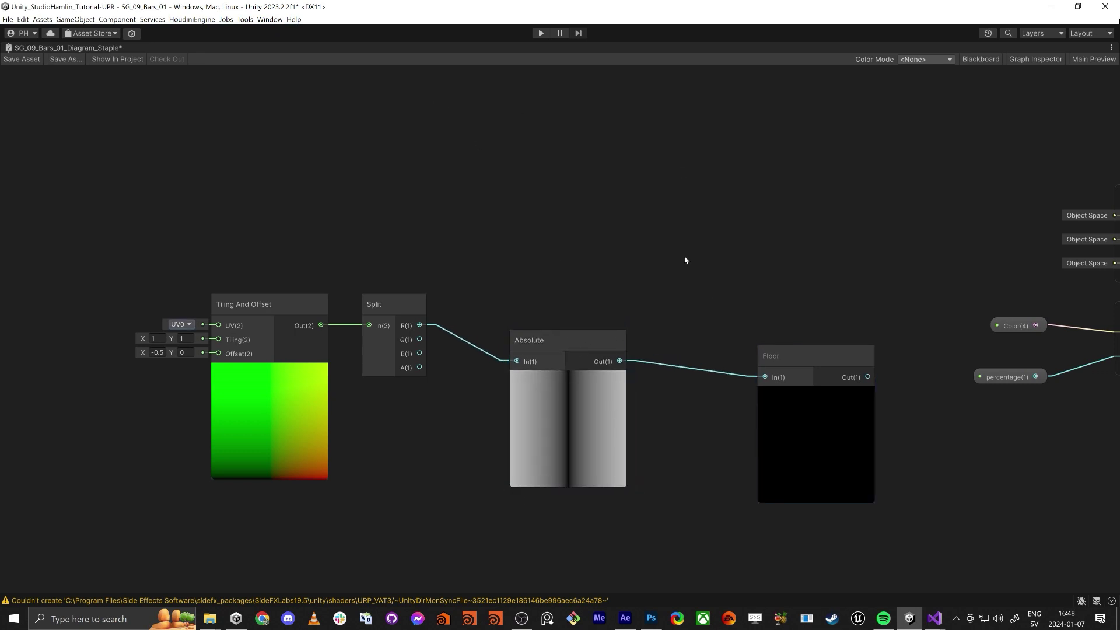
Step: Insert an Add node with Absolute into B, its output into Floor
{"action": "key", "text": "space"}
{"action": "type", "text": "add"}
{"action": "key", "text": "Return"}
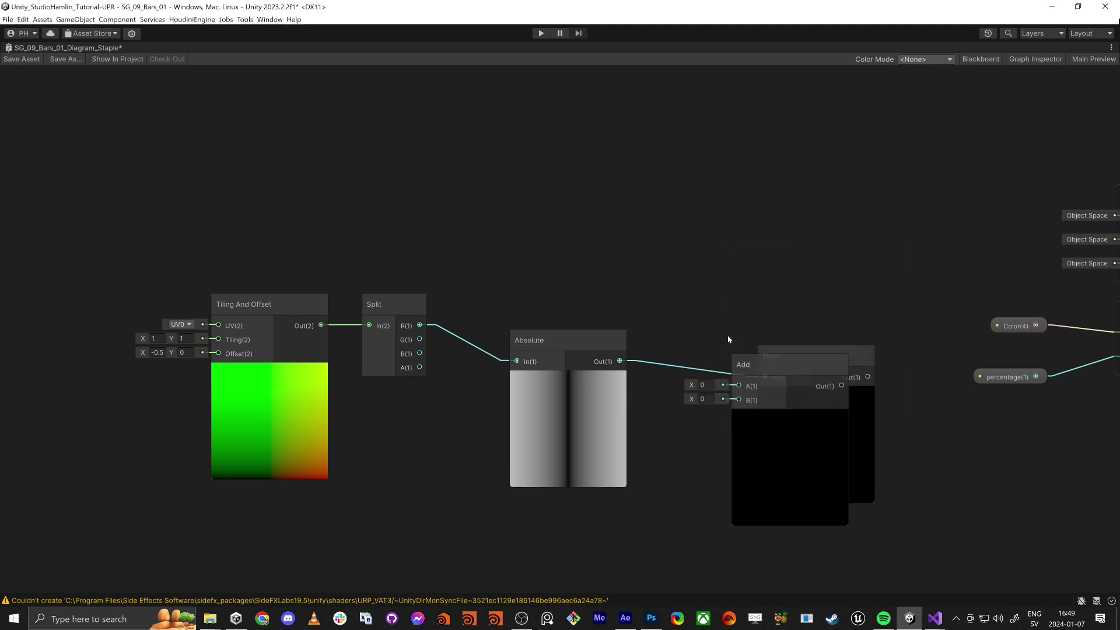
{"action": "left_click_drag", "start_coordinate": [789, 360], "coordinate": [714, 223]}
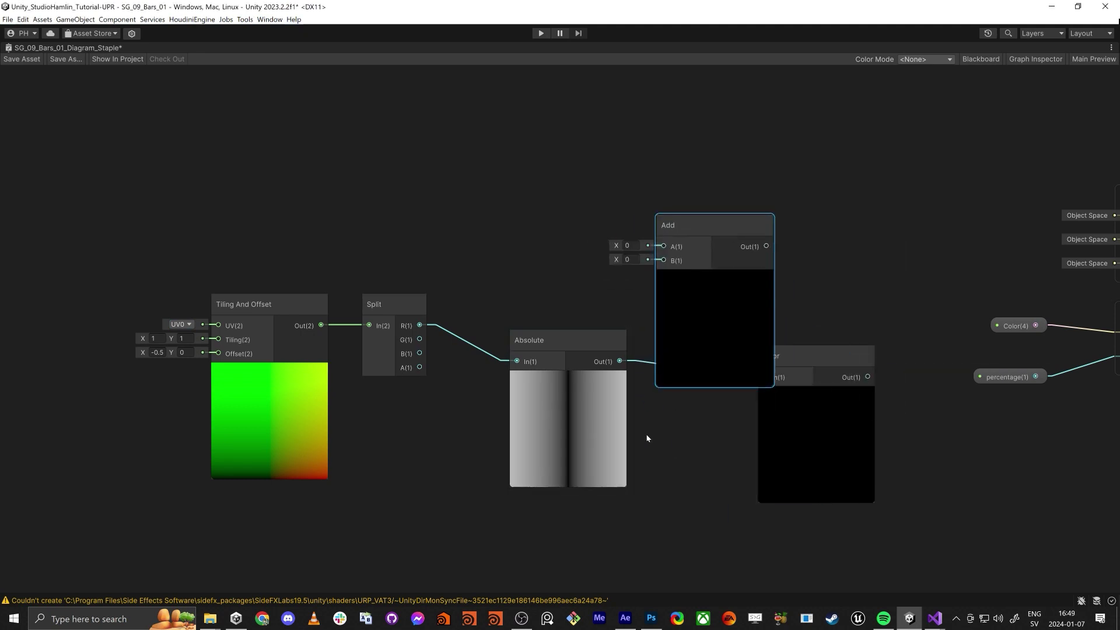
{"action": "left_click_drag", "start_coordinate": [620, 361], "coordinate": [637, 252]}
{"action": "left_click_drag", "start_coordinate": [814, 357], "coordinate": [766, 246]}
{"action": "mouse_move", "coordinate": [616, 245]}
{"action": "left_mouse_down"}
{"action": "mouse_move", "coordinate": [600, 244]}
{"action": "mouse_move", "coordinate": [620, 246]}
{"action": "left_mouse_up"}
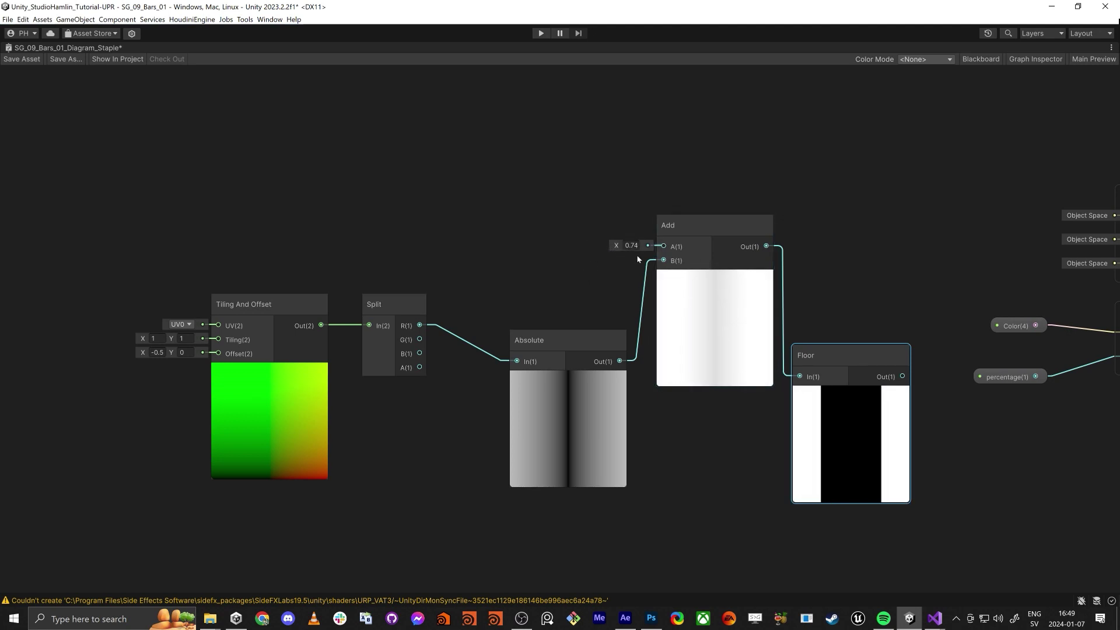
Step: Tidy the Absolute, Add and Floor nodes and set Add's A to 0.86
{"action": "left_click_drag", "start_coordinate": [589, 337], "coordinate": [552, 300]}
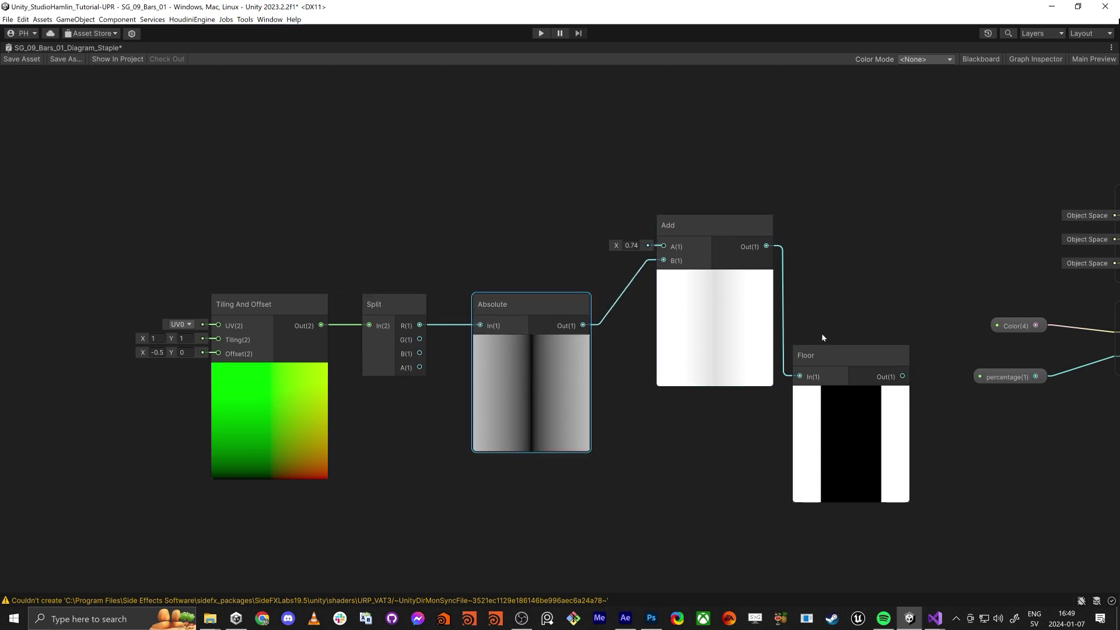
{"action": "left_click_drag", "start_coordinate": [823, 345], "coordinate": [825, 286]}
{"action": "left_click_drag", "start_coordinate": [673, 232], "coordinate": [593, 247]}
{"action": "middle_click_drag", "start_coordinate": [399, 236], "coordinate": [469, 266]}
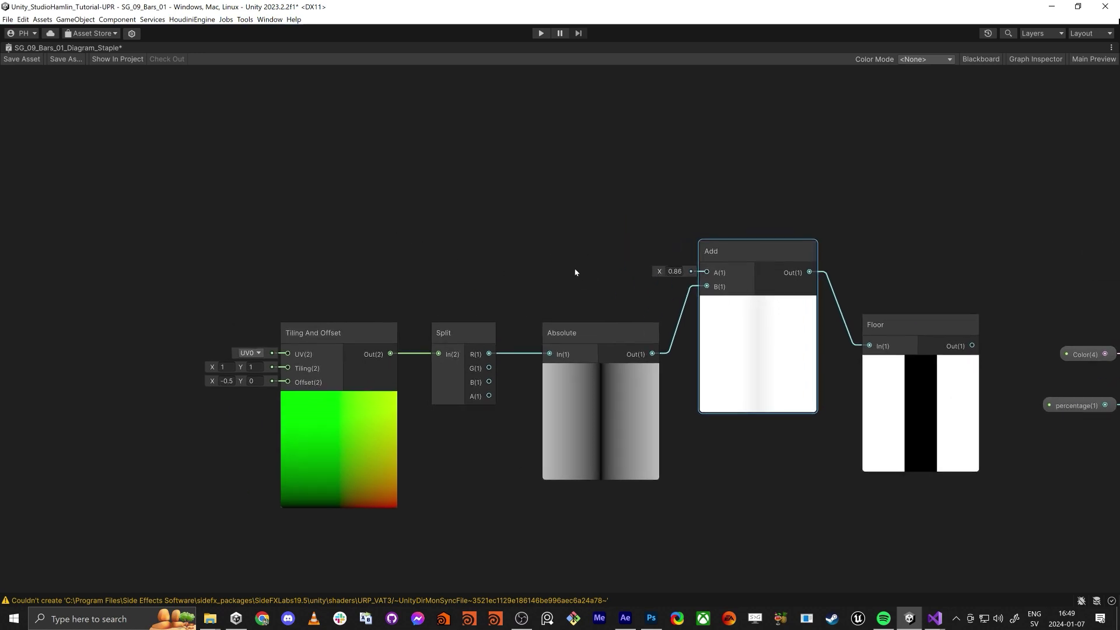
{"action": "middle_click_drag", "start_coordinate": [812, 503], "coordinate": [642, 471]}
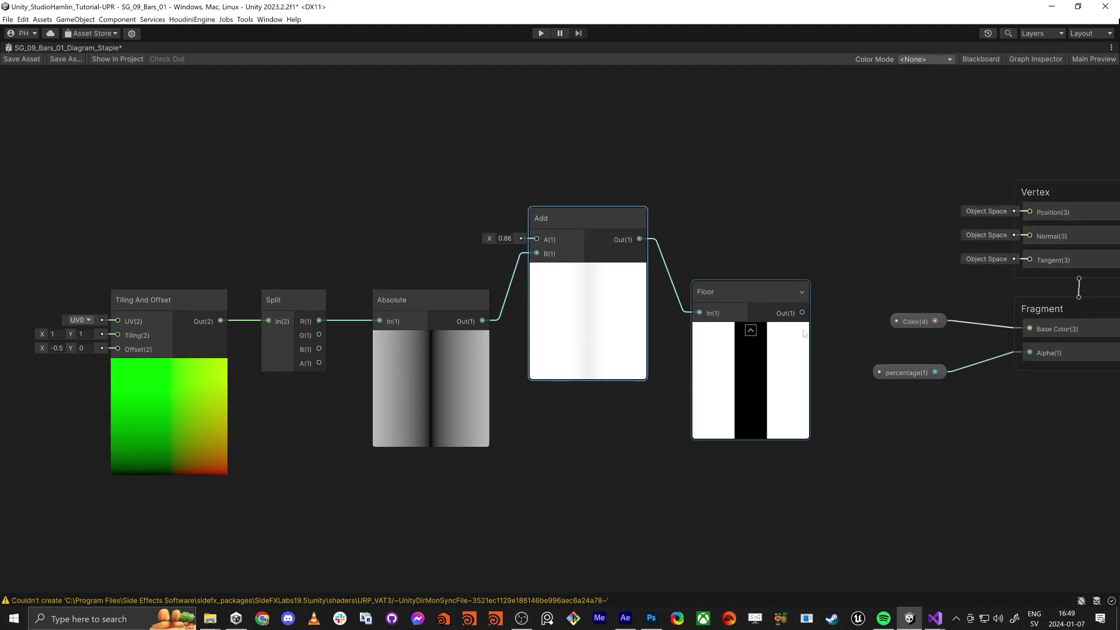
Step: Add a One Minus node after Floor to invert the bar mask
{"action": "left_click_drag", "start_coordinate": [809, 318], "coordinate": [835, 454]}
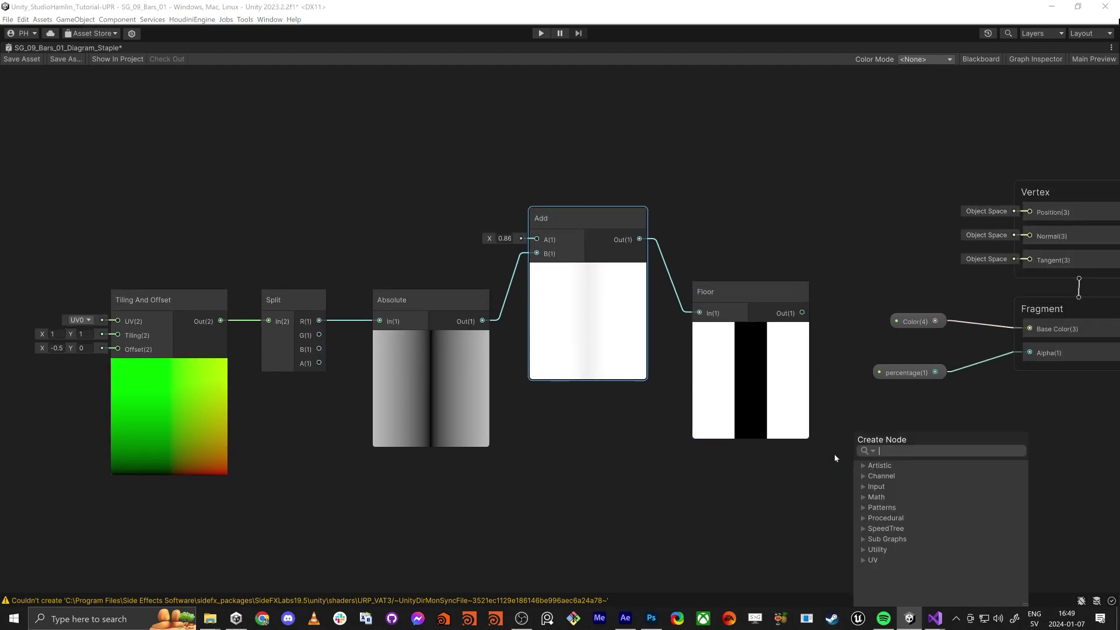
{"action": "type", "text": "inve"}
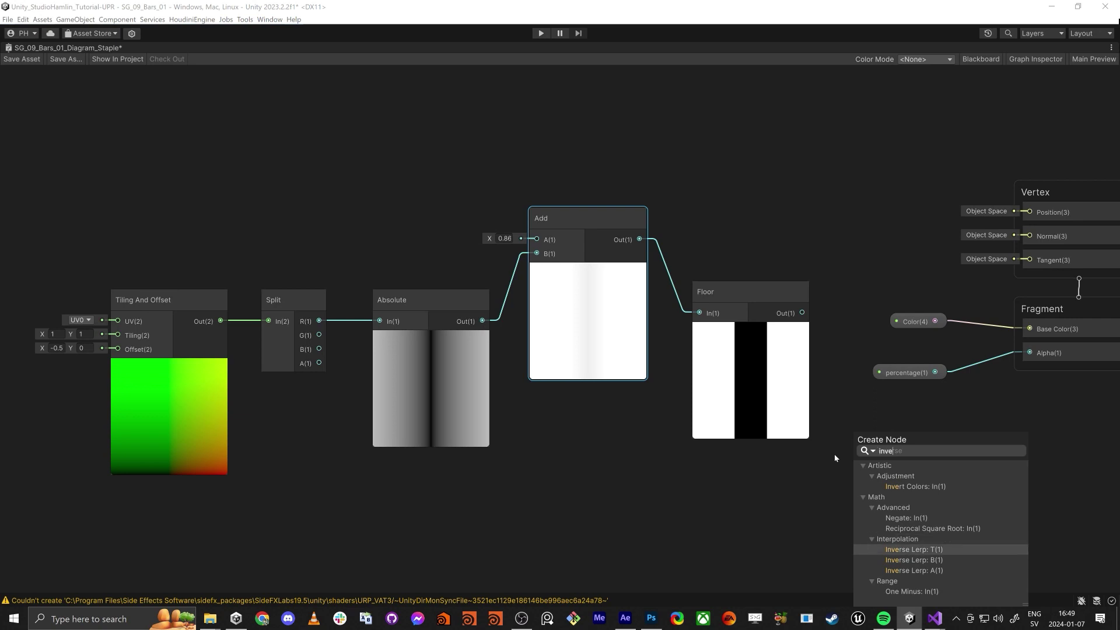
{"action": "key", "text": "Escape"}
{"action": "left_click_drag", "start_coordinate": [802, 314], "coordinate": [868, 468]}
{"action": "type", "text": "one minus"}
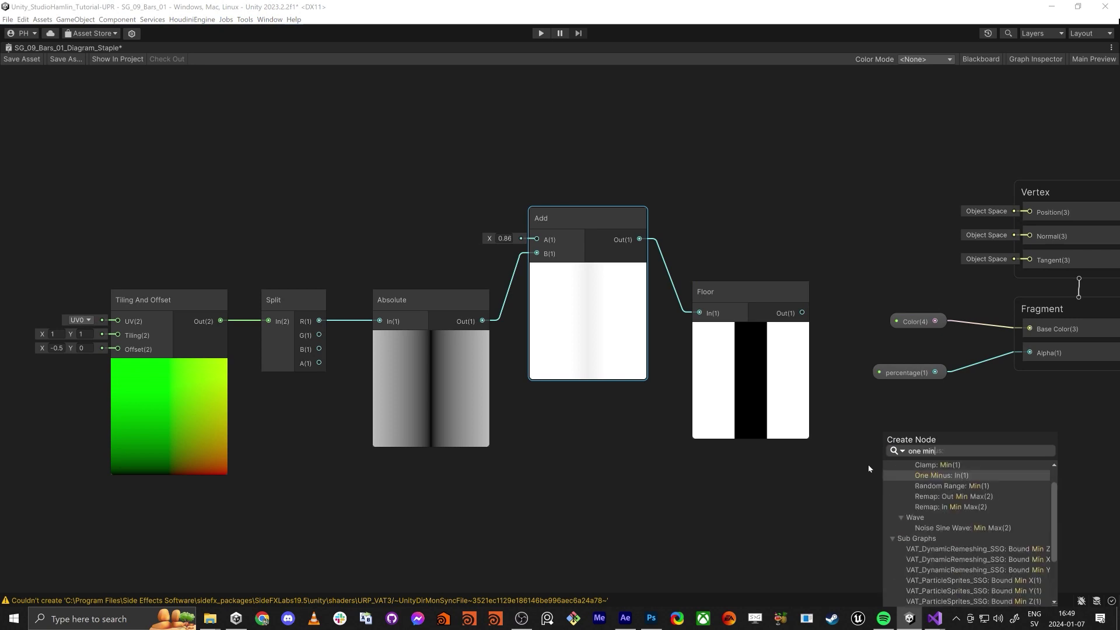
{"action": "key", "text": "Return"}
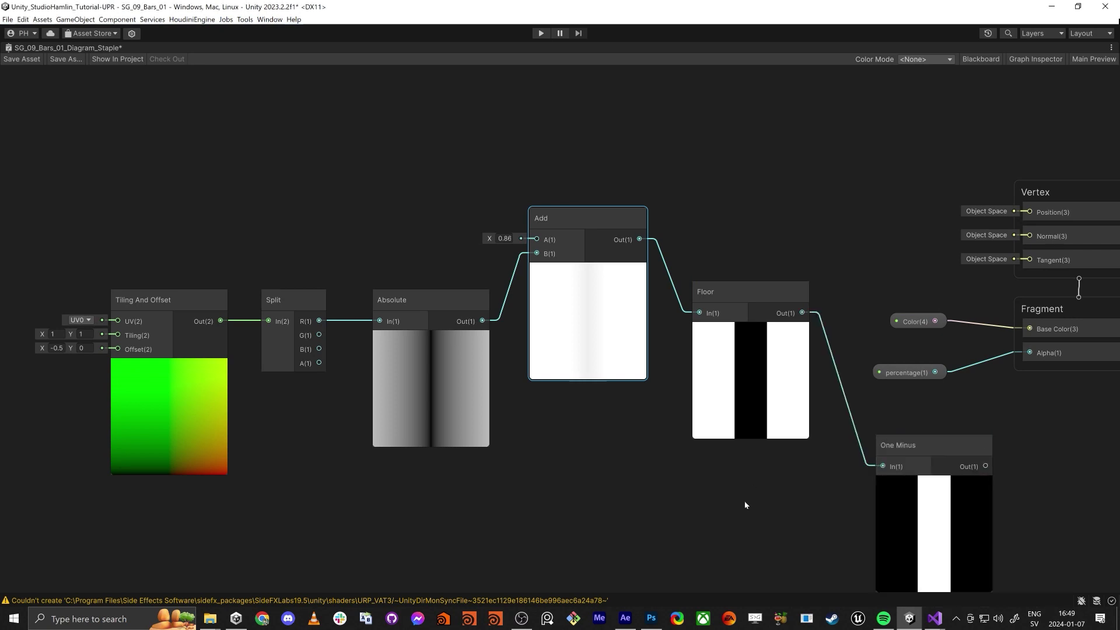
Step: Line up the mask nodes in one row and move the percentage node up
{"action": "middle_click_drag", "start_coordinate": [744, 501], "coordinate": [669, 500]}
{"action": "scroll", "coordinate": [782, 408], "scroll_direction": "down", "scroll_amount": 3}
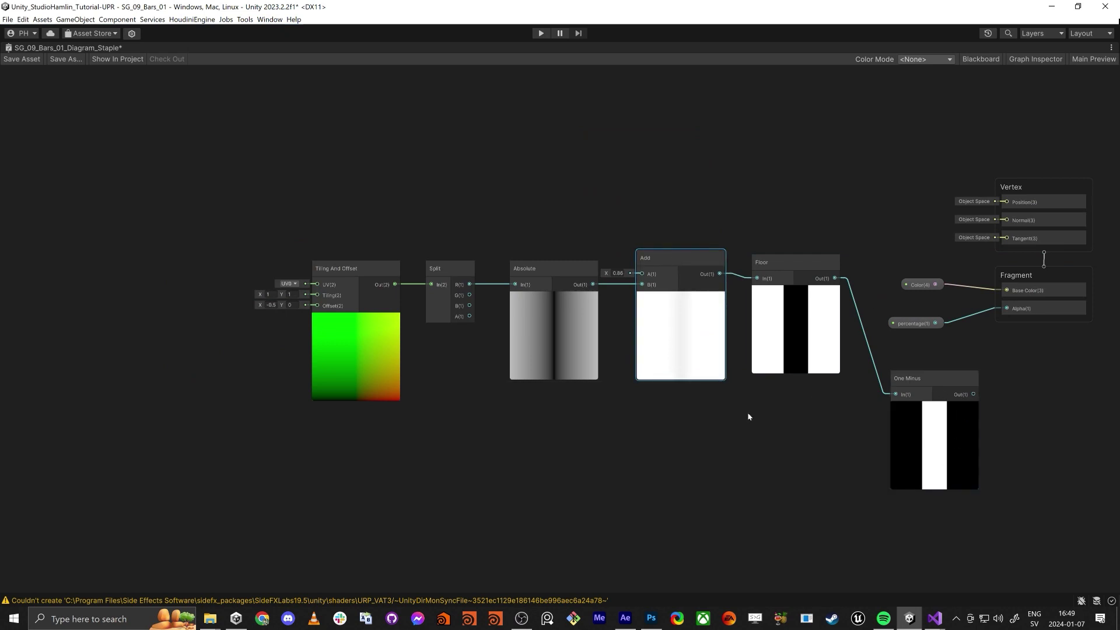
{"action": "left_click_drag", "start_coordinate": [229, 220], "coordinate": [838, 408]}
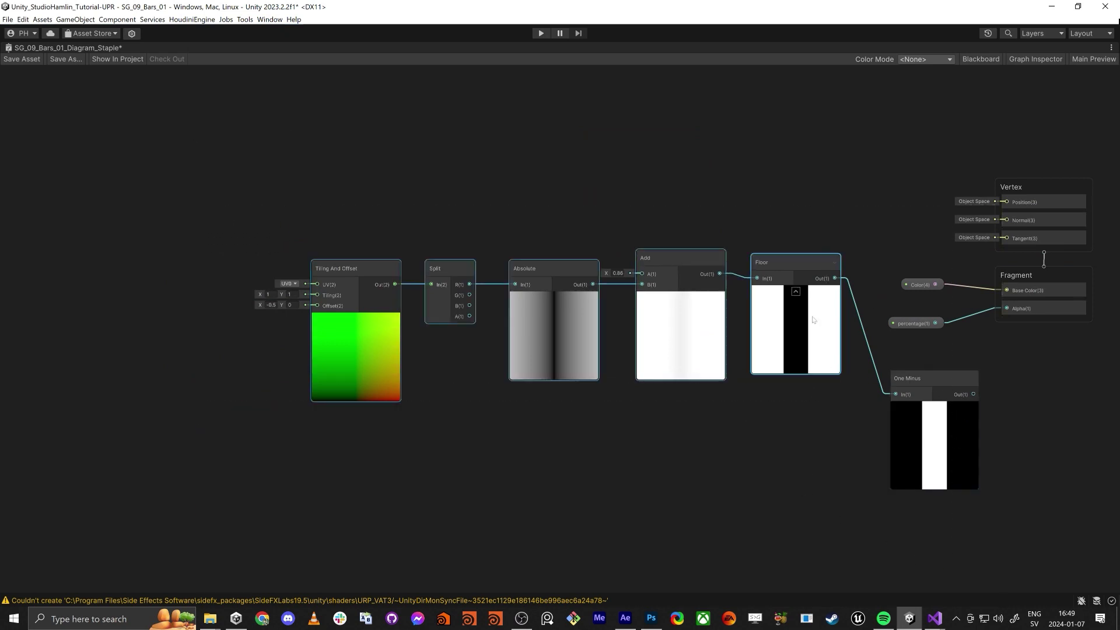
{"action": "left_click_drag", "start_coordinate": [819, 268], "coordinate": [664, 277]}
{"action": "left_click_drag", "start_coordinate": [908, 378], "coordinate": [724, 270]}
{"action": "middle_click_drag", "start_coordinate": [828, 376], "coordinate": [773, 440]}
{"action": "left_click", "coordinate": [774, 437]}
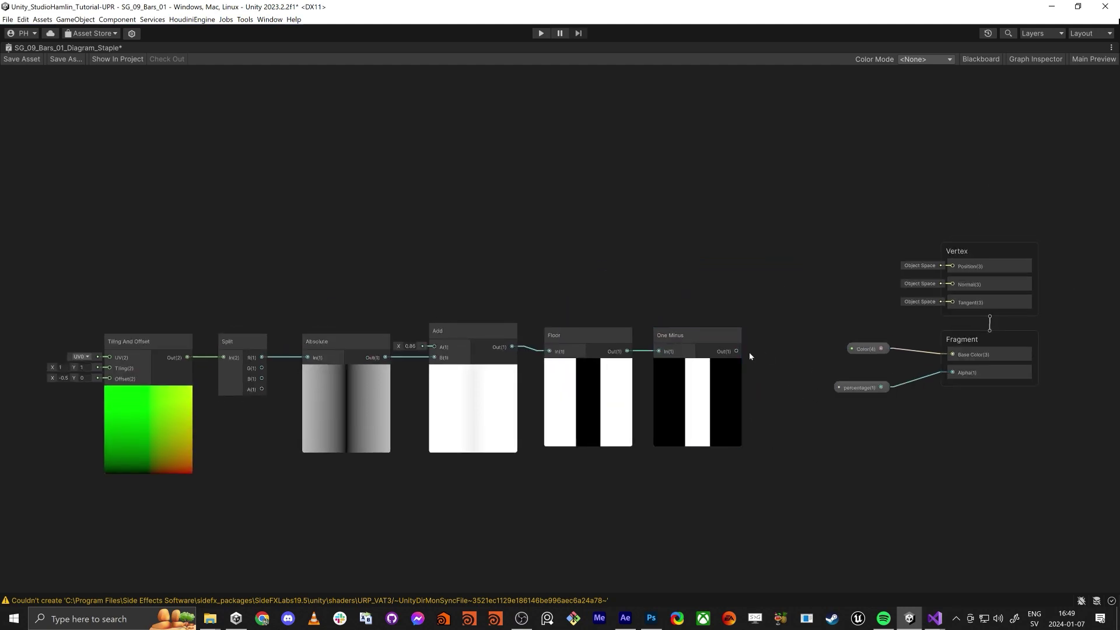
{"action": "left_click", "coordinate": [871, 383]}
{"action": "left_click_drag", "start_coordinate": [856, 392], "coordinate": [652, 274]}
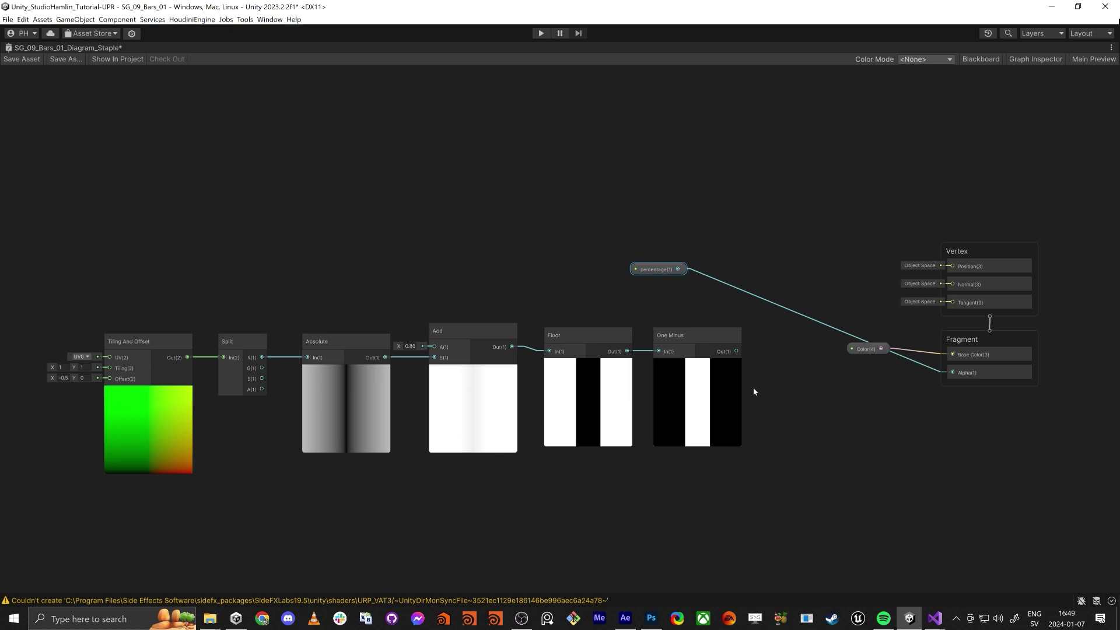
Step: Try a Multiply node combining One Minus and Color into Base Color
{"action": "key", "text": "space"}
{"action": "type", "text": "multiply"}
{"action": "key", "text": "Return"}
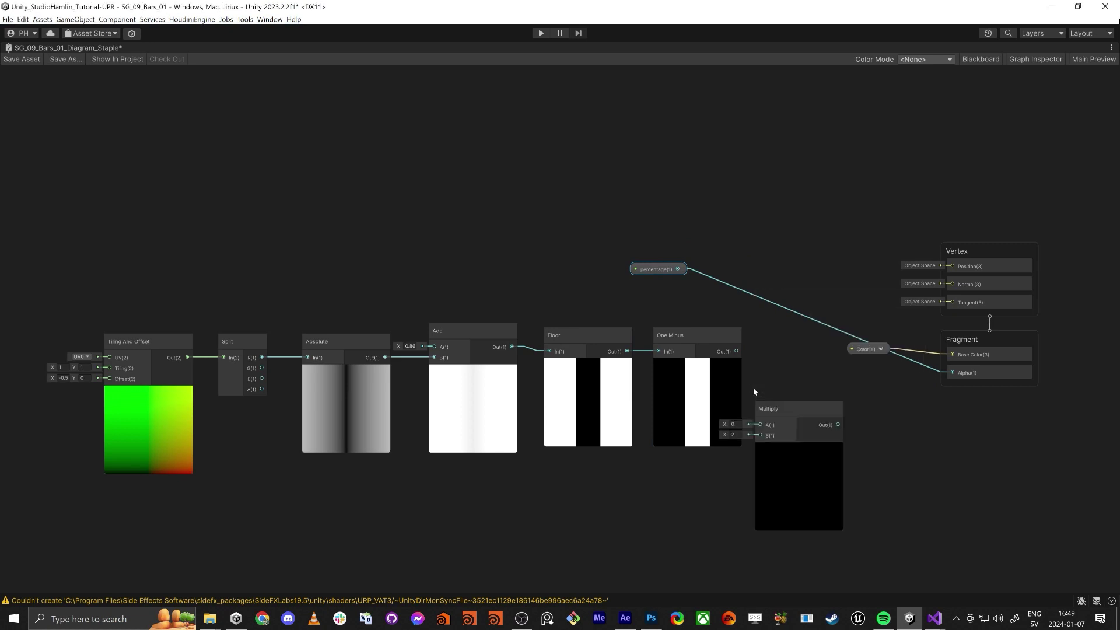
{"action": "left_click_drag", "start_coordinate": [760, 425], "coordinate": [784, 354]}
{"action": "left_click", "coordinate": [768, 336]}
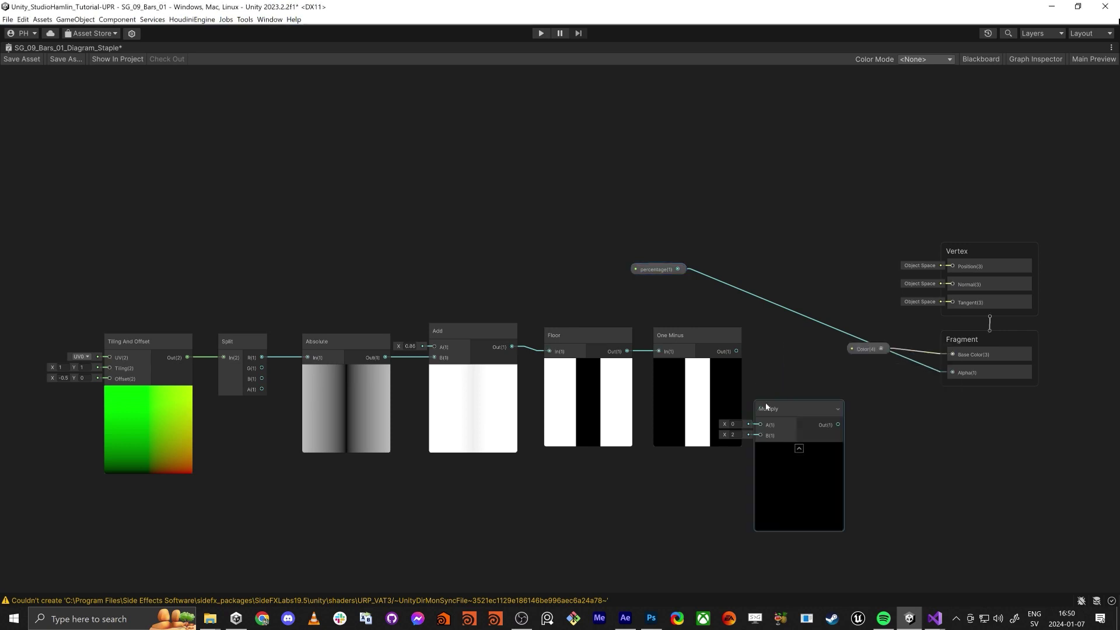
{"action": "left_click_drag", "start_coordinate": [767, 408], "coordinate": [862, 464]}
{"action": "left_click", "coordinate": [872, 343]}
{"action": "left_click_drag", "start_coordinate": [873, 344], "coordinate": [819, 398]}
{"action": "key", "text": "Escape"}
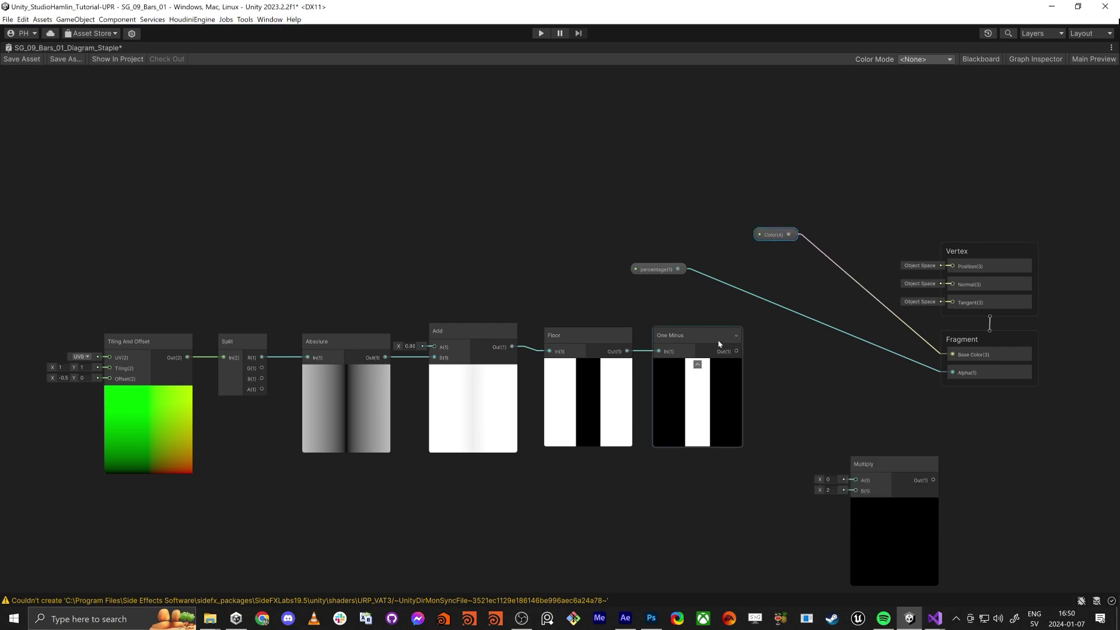
{"action": "left_click_drag", "start_coordinate": [856, 491], "coordinate": [737, 351]}
{"action": "left_click_drag", "start_coordinate": [864, 484], "coordinate": [789, 234]}
{"action": "left_click_drag", "start_coordinate": [933, 479], "coordinate": [794, 241]}
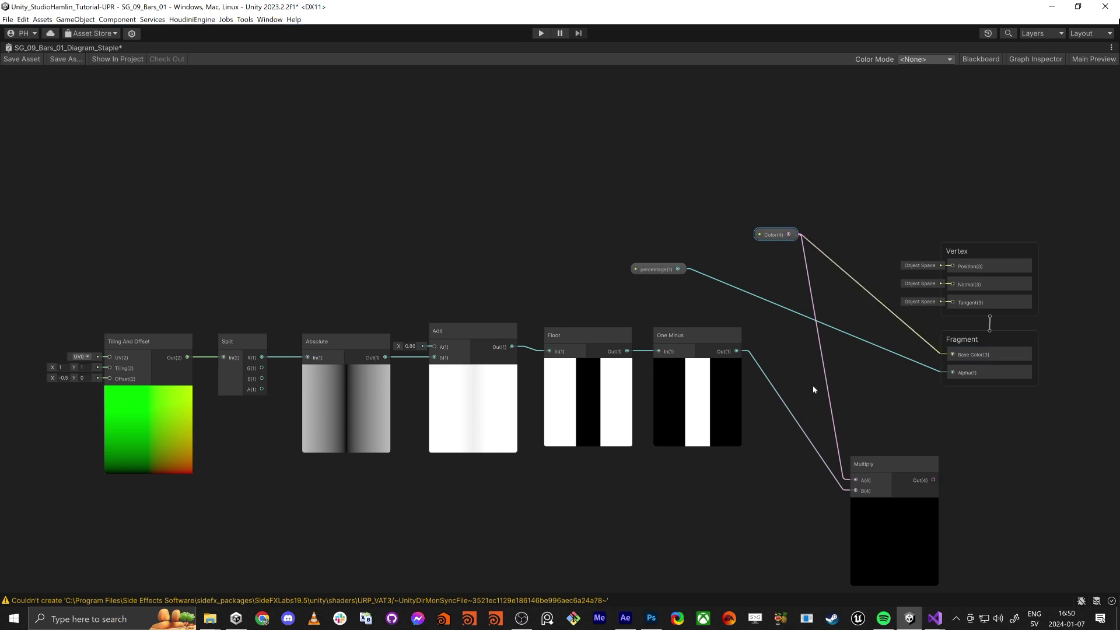
Step: Drop the Color link and Multiply node, wiring One Minus to Fragment Alpha instead
{"action": "left_click", "coordinate": [829, 392]}
{"action": "key", "text": "Delete"}
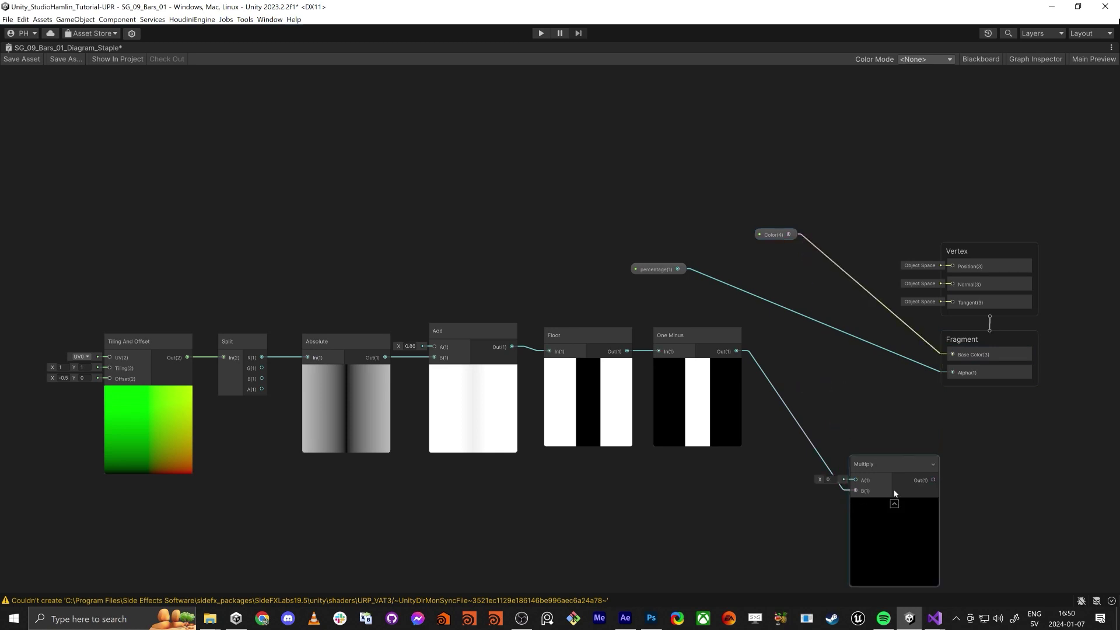
{"action": "left_click_drag", "start_coordinate": [894, 493], "coordinate": [953, 514]}
{"action": "left_click_drag", "start_coordinate": [955, 373], "coordinate": [736, 351]}
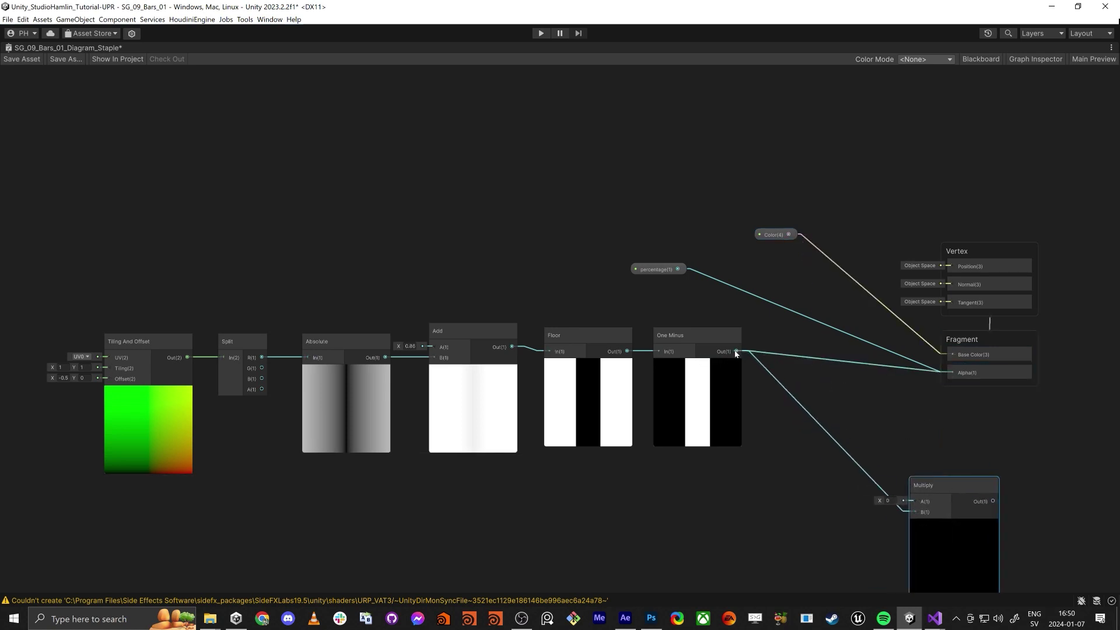
{"action": "left_click_drag", "start_coordinate": [642, 269], "coordinate": [358, 161]}
{"action": "left_click_drag", "start_coordinate": [935, 447], "coordinate": [840, 488]}
{"action": "key", "text": "Delete"}
Step: Move the mask chain down-right and lower Add's A value to 0.81
{"action": "middle_click_drag", "start_coordinate": [140, 295], "coordinate": [155, 300]}
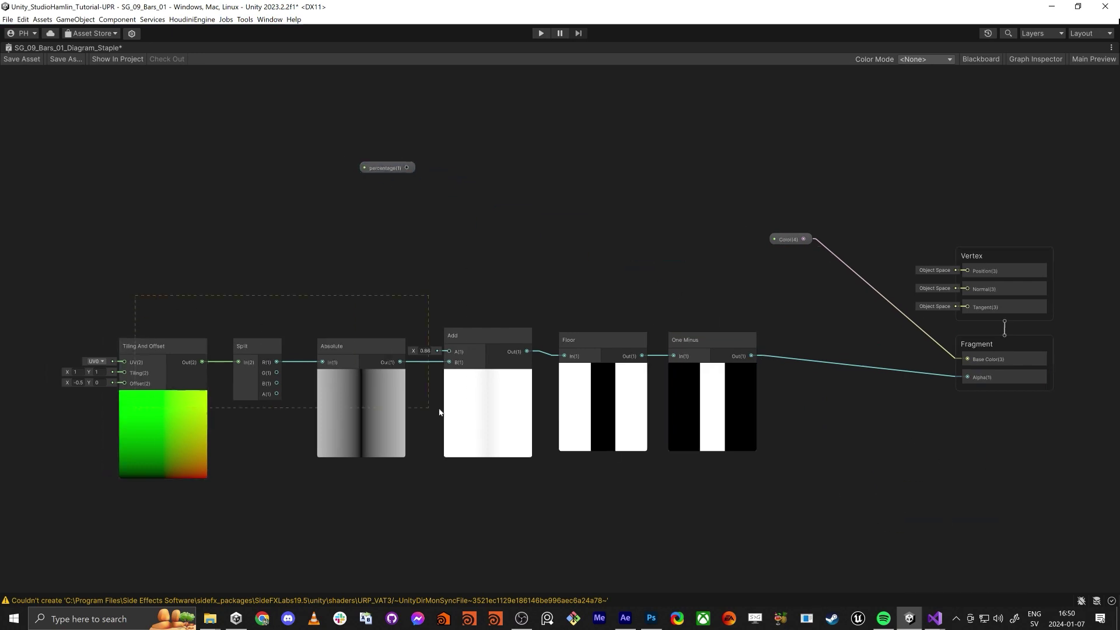
{"action": "left_click_drag", "start_coordinate": [439, 412], "coordinate": [717, 465]}
{"action": "left_click_drag", "start_coordinate": [707, 344], "coordinate": [783, 404]}
{"action": "left_click", "coordinate": [592, 349]}
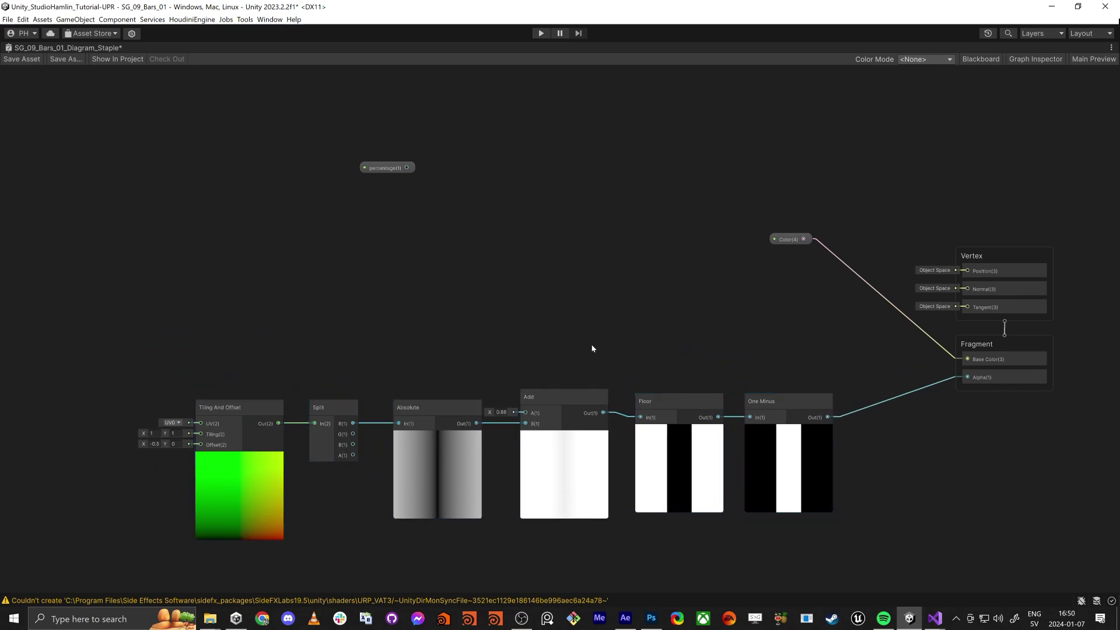
{"action": "middle_click_drag", "start_coordinate": [592, 348], "coordinate": [645, 321]}
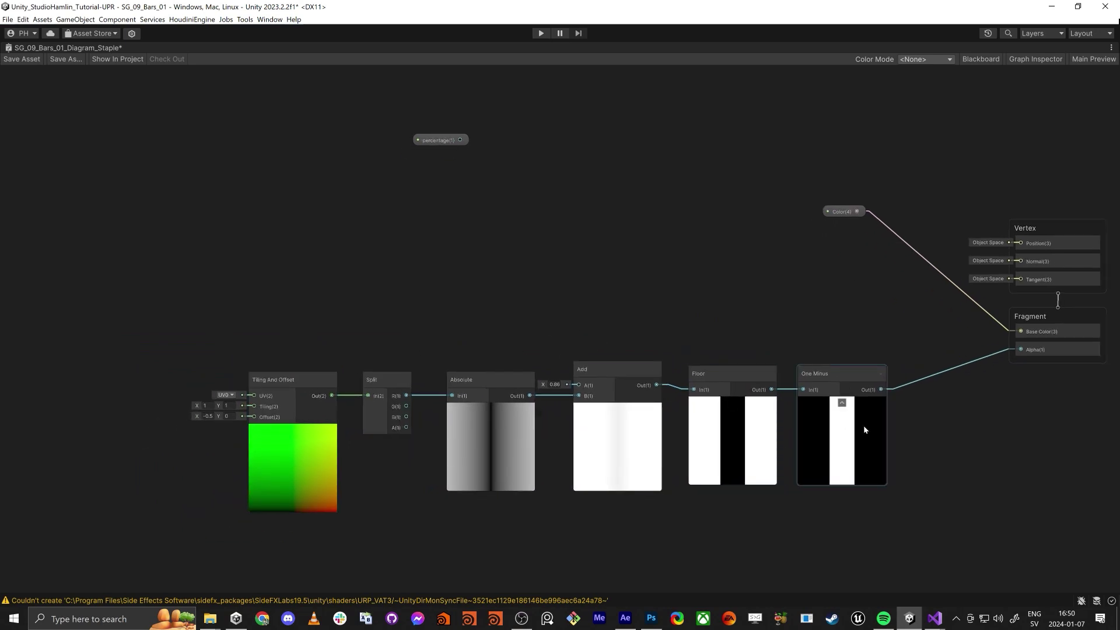
{"action": "left_click_drag", "start_coordinate": [548, 385], "coordinate": [543, 386]}
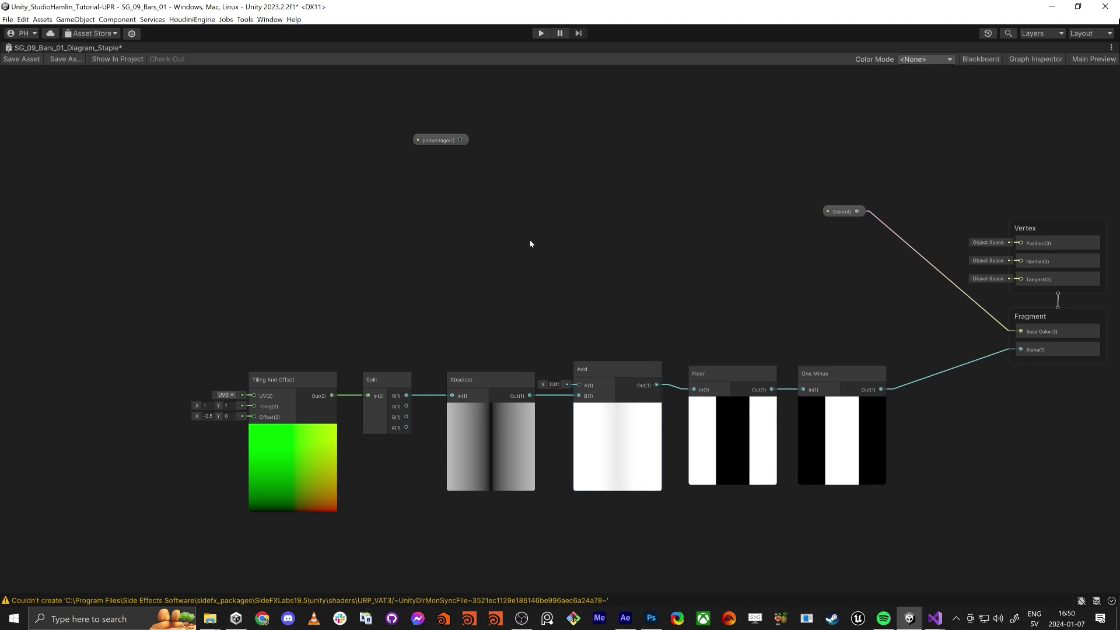
Step: Create a Float property named Width and wire it into Add's A input
{"action": "left_click", "coordinate": [1034, 60]}
{"action": "left_click", "coordinate": [1034, 61]}
{"action": "left_click", "coordinate": [979, 60]}
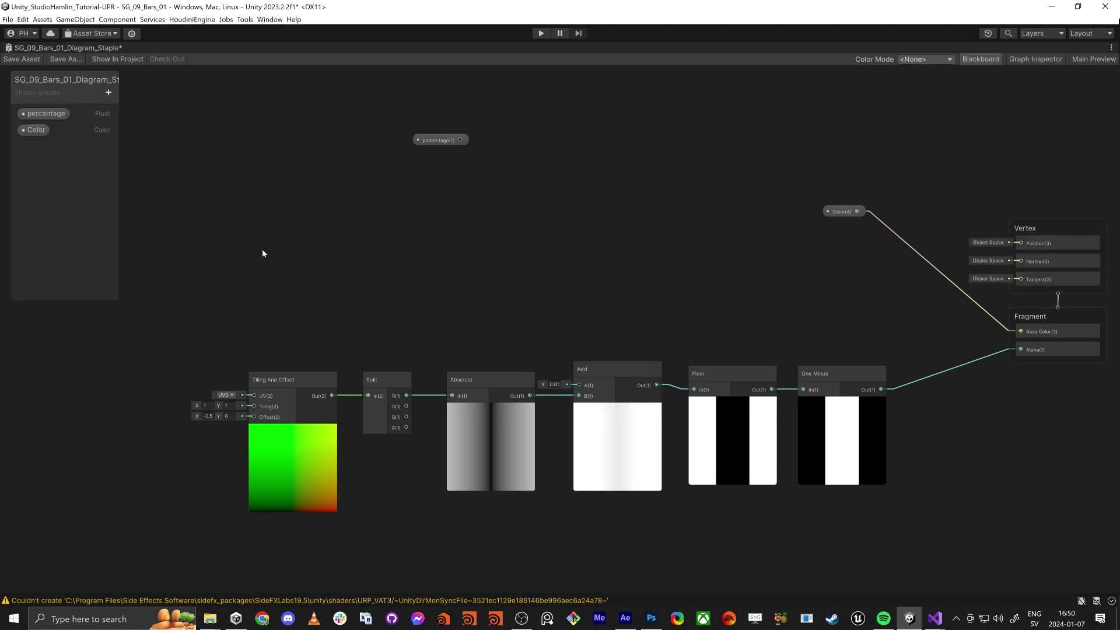
{"action": "left_click", "coordinate": [107, 93]}
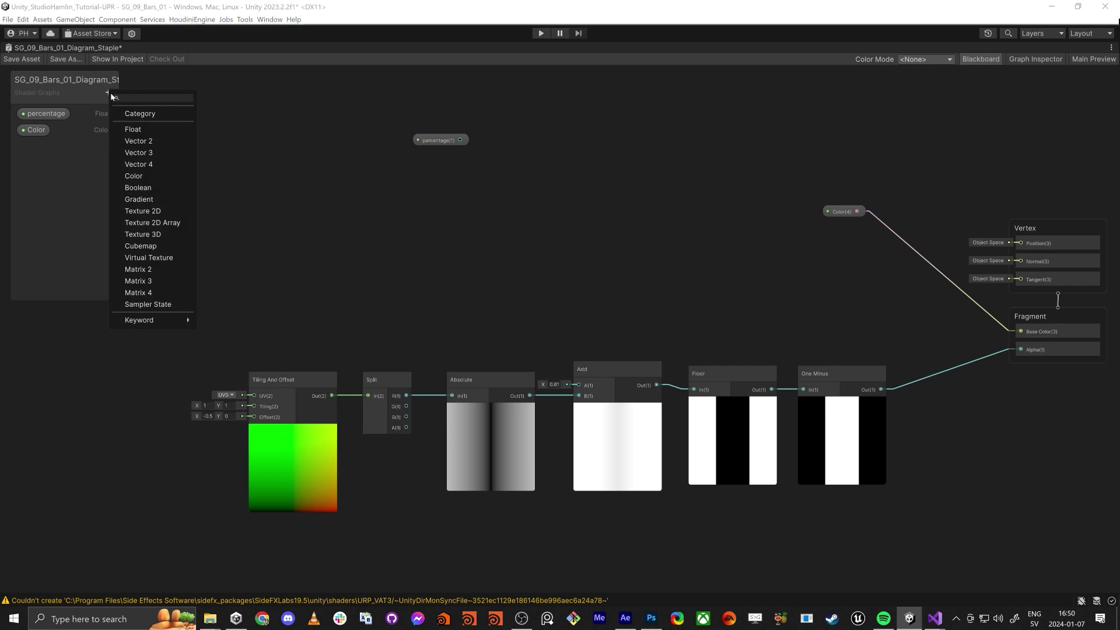
{"action": "left_click", "coordinate": [156, 129]}
{"action": "type", "text": "Width"}
{"action": "key", "text": "Return"}
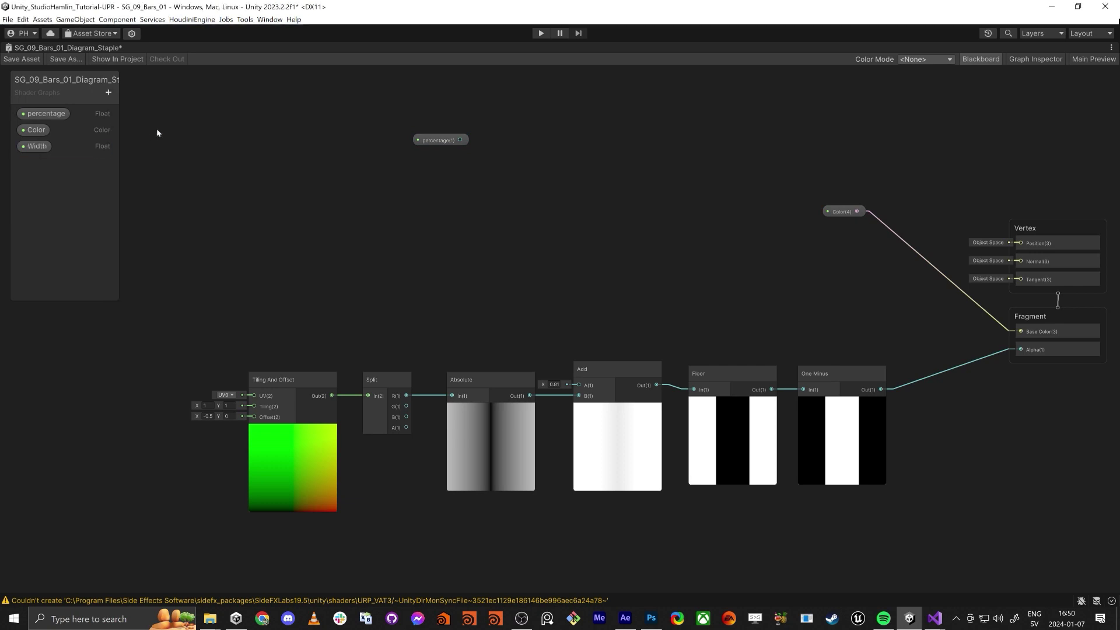
{"action": "left_click_drag", "start_coordinate": [33, 145], "coordinate": [578, 385]}
{"action": "left_click_drag", "start_coordinate": [538, 336], "coordinate": [511, 334]}
Step: Set the Width property's default value to 0.89 in the Graph Inspector
{"action": "left_click", "coordinate": [34, 147]}
{"action": "left_click", "coordinate": [34, 146]}
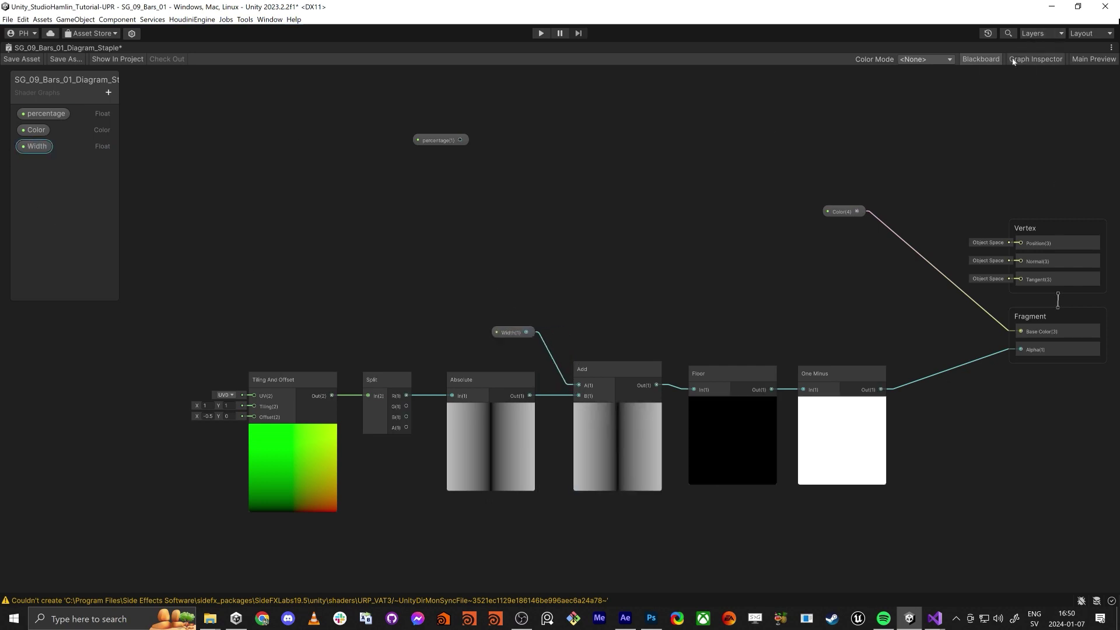
{"action": "left_click", "coordinate": [1035, 59]}
{"action": "left_click", "coordinate": [1057, 192]}
{"action": "type", "text": "0.53"}
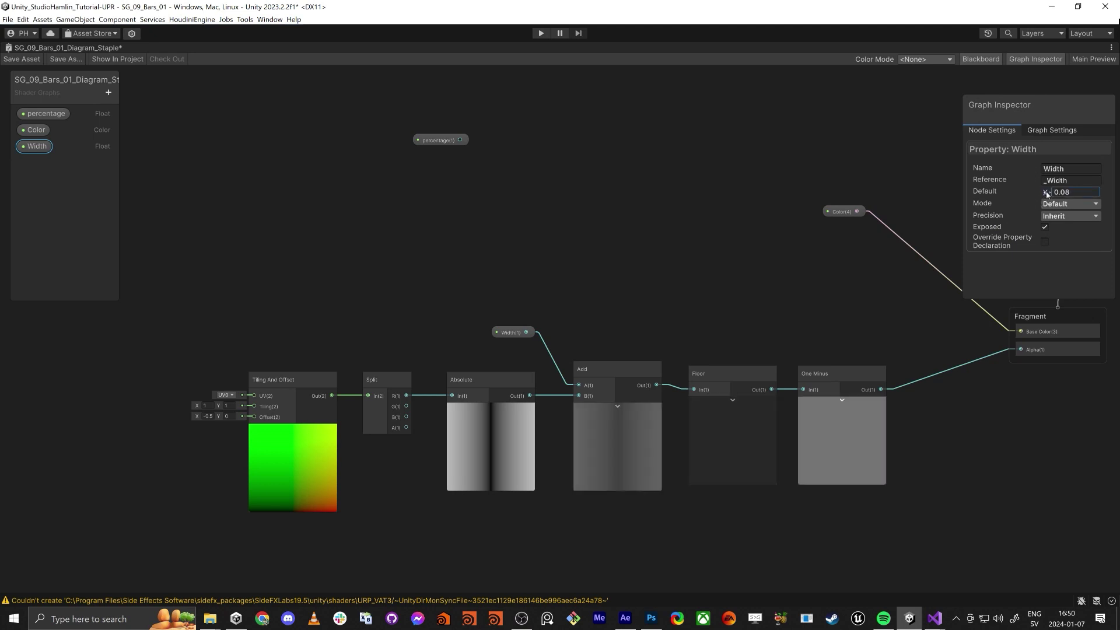
{"action": "left_click_drag", "start_coordinate": [1058, 190], "coordinate": [1062, 189]}
{"action": "key", "text": "BackSpace"}
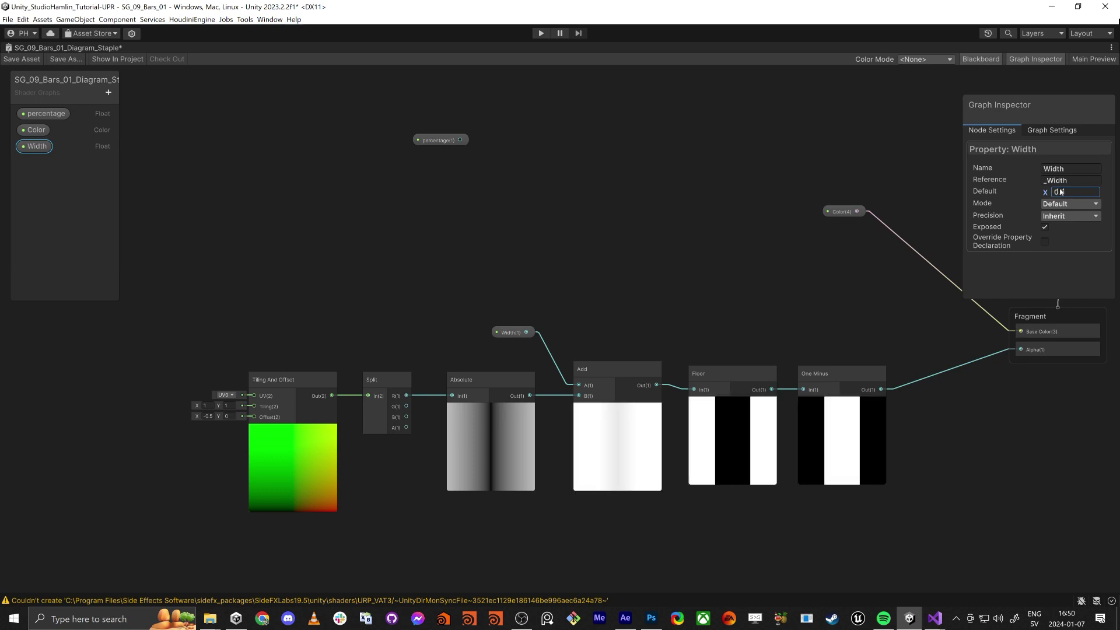
{"action": "type", "text": "9"}
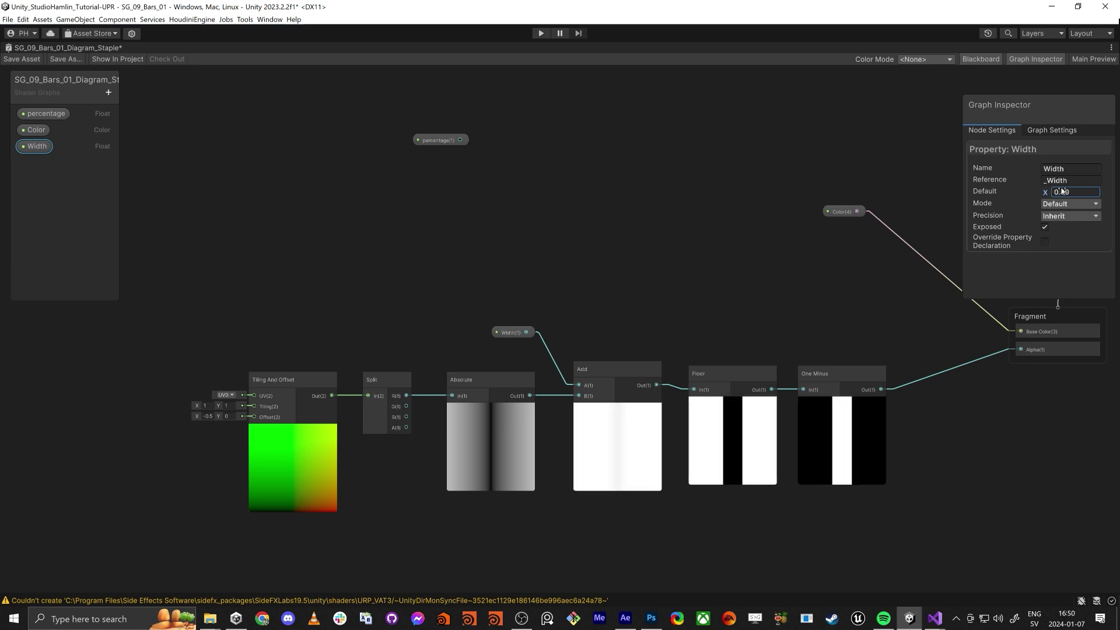
{"action": "left_click", "coordinate": [913, 137]}
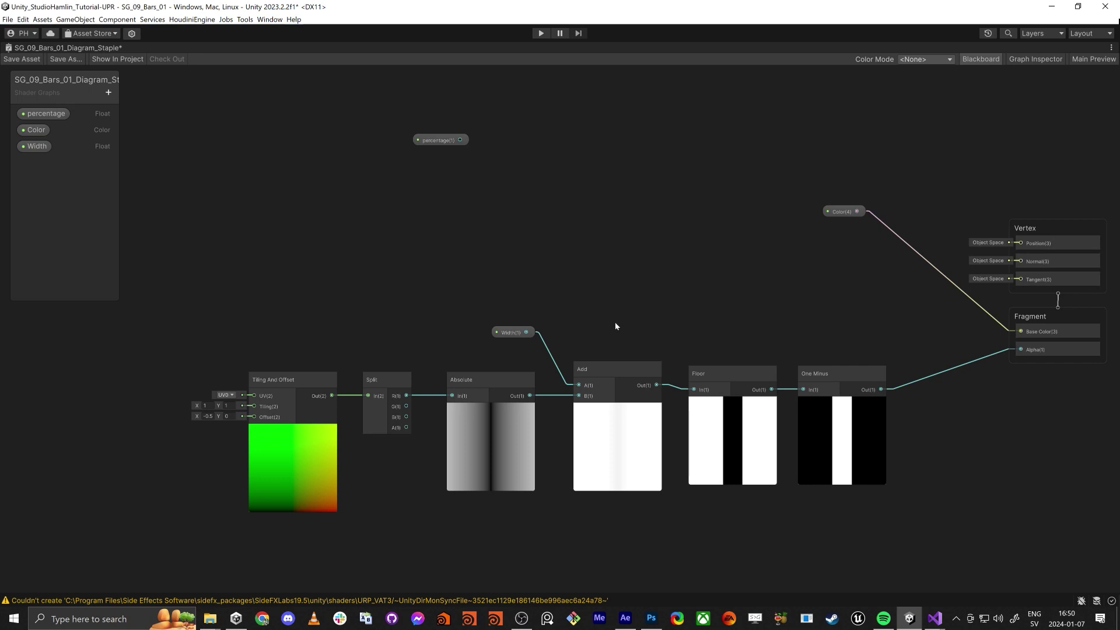
{"action": "key", "text": "alt+Tab"}
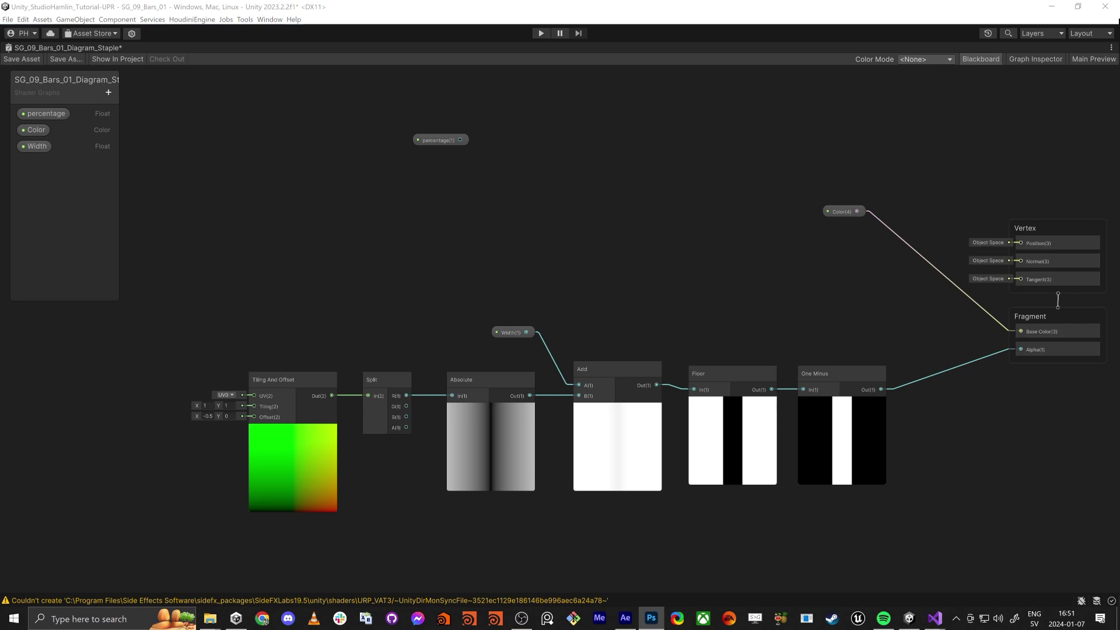
Step: Create a Subtract node from Split's G output and wire percentage into it
{"action": "left_click_drag", "start_coordinate": [436, 138], "coordinate": [311, 151]}
{"action": "middle_click_drag", "start_coordinate": [423, 218], "coordinate": [494, 226]}
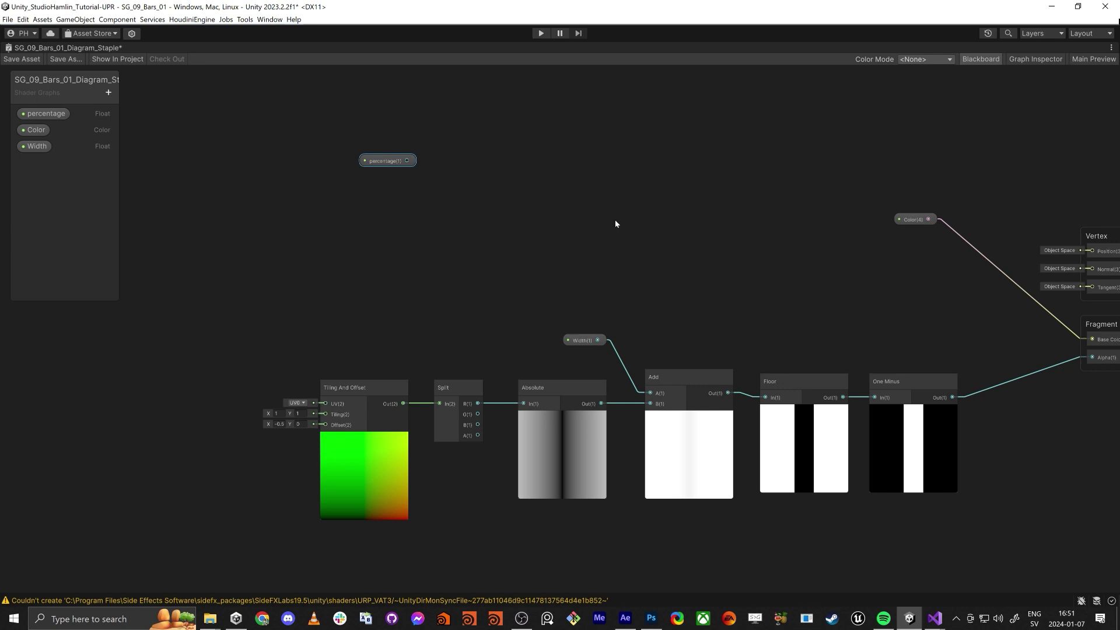
{"action": "left_click_drag", "start_coordinate": [477, 414], "coordinate": [524, 189]}
{"action": "type", "text": "subtr"}
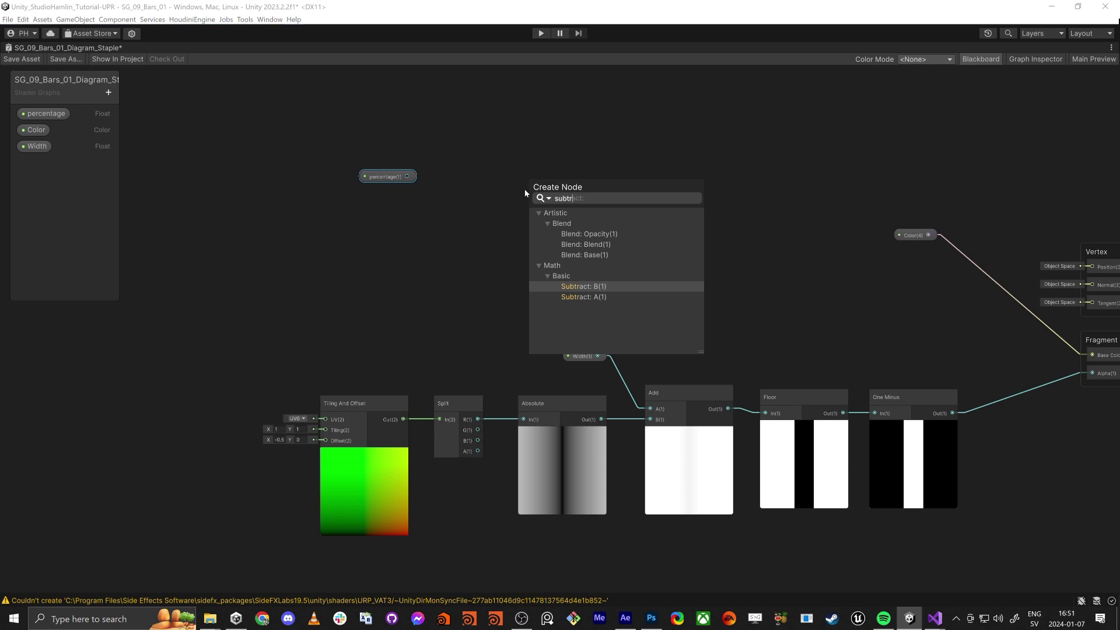
{"action": "key", "text": "Down"}
{"action": "key", "text": "Return"}
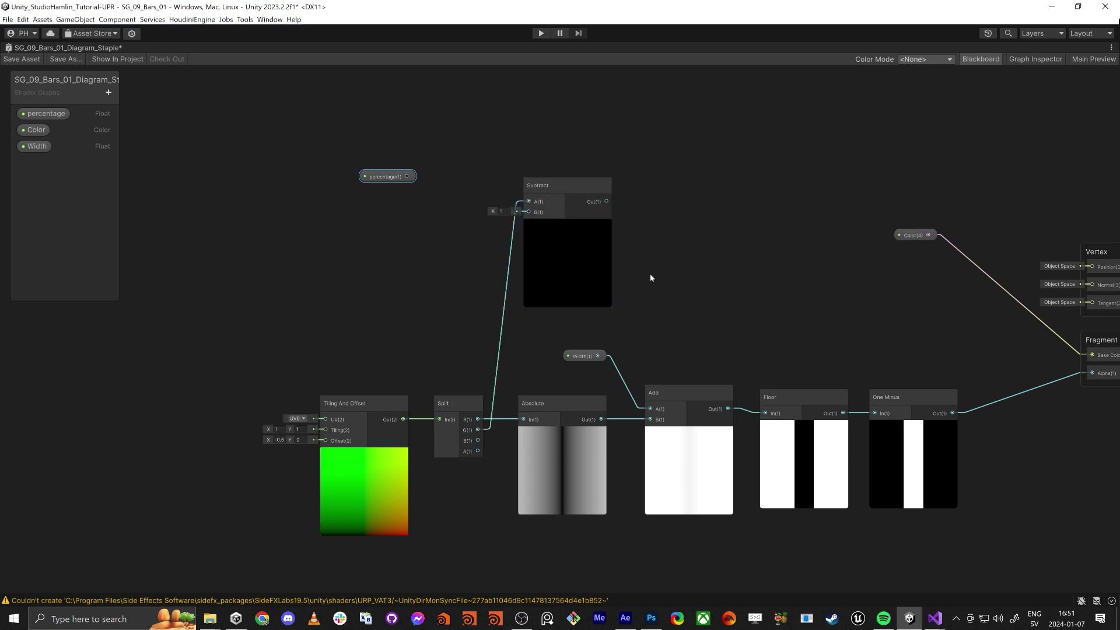
{"action": "left_click_drag", "start_coordinate": [529, 212], "coordinate": [407, 176]}
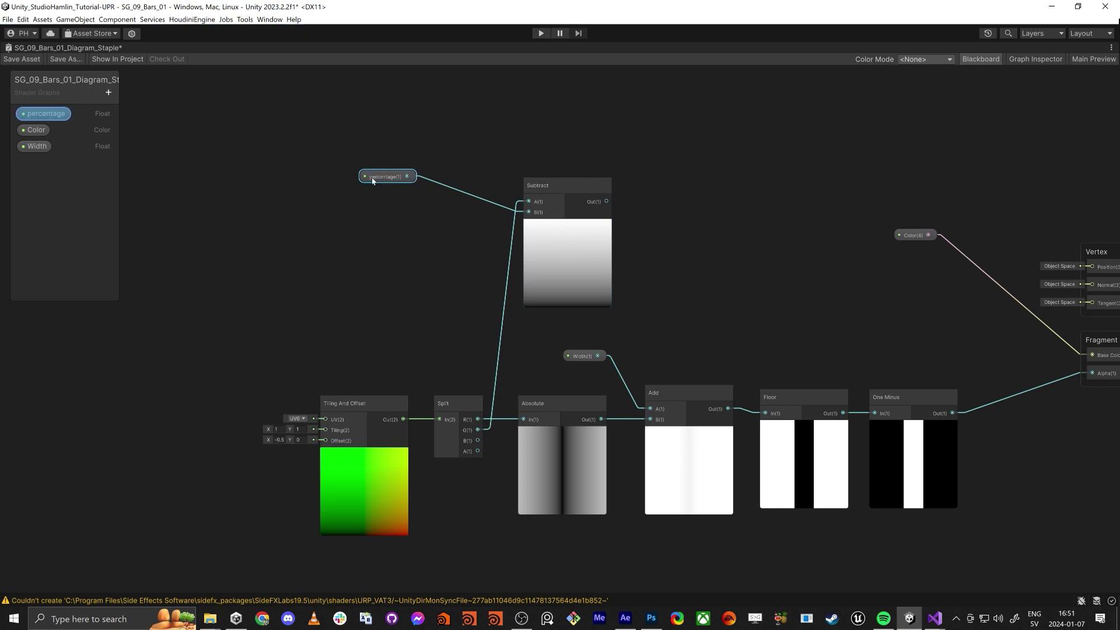
{"action": "left_click", "coordinate": [1030, 61]}
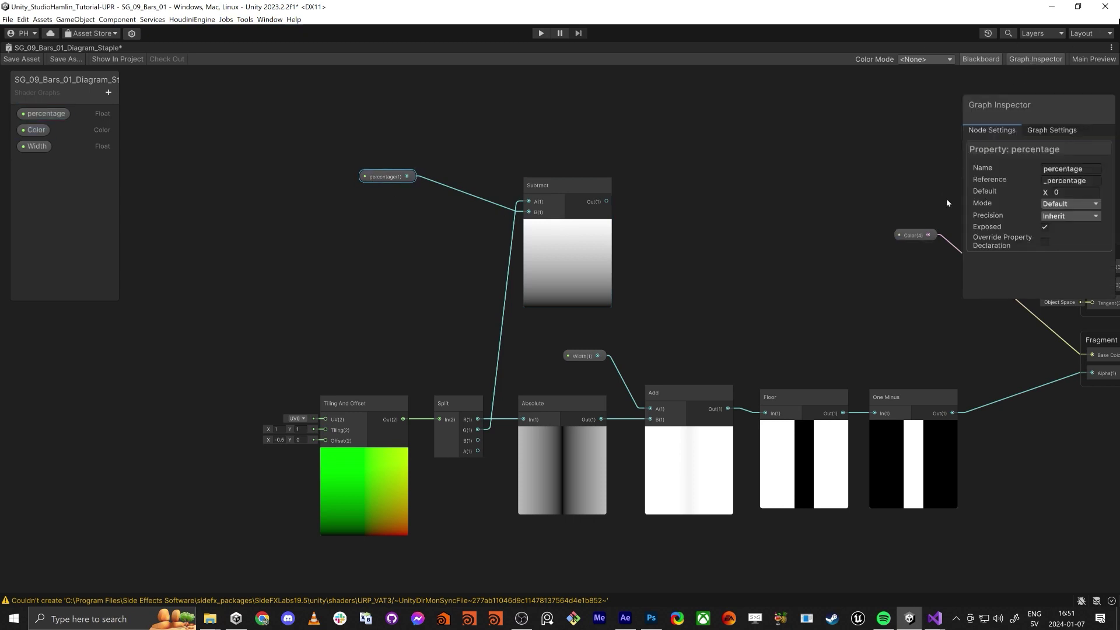
{"action": "left_click", "coordinate": [42, 114]}
Step: Make percentage a 0–1 Slider with its default value at 0.61
{"action": "mouse_move", "coordinate": [1044, 195]}
{"action": "left_mouse_down"}
{"action": "mouse_move", "coordinate": [1065, 196]}
{"action": "mouse_move", "coordinate": [1056, 195]}
{"action": "left_mouse_up"}
{"action": "left_click", "coordinate": [1070, 204]}
{"action": "left_click", "coordinate": [1059, 229]}
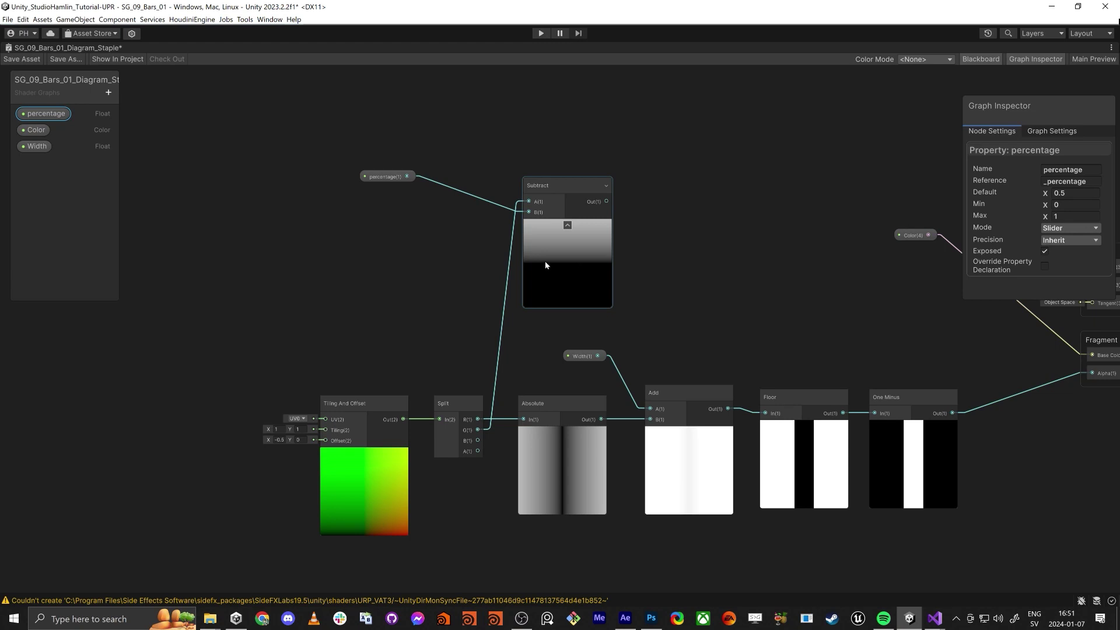
{"action": "mouse_move", "coordinate": [1041, 193]}
{"action": "left_mouse_down"}
{"action": "mouse_move", "coordinate": [1031, 198]}
{"action": "mouse_move", "coordinate": [1055, 199]}
{"action": "left_mouse_up"}
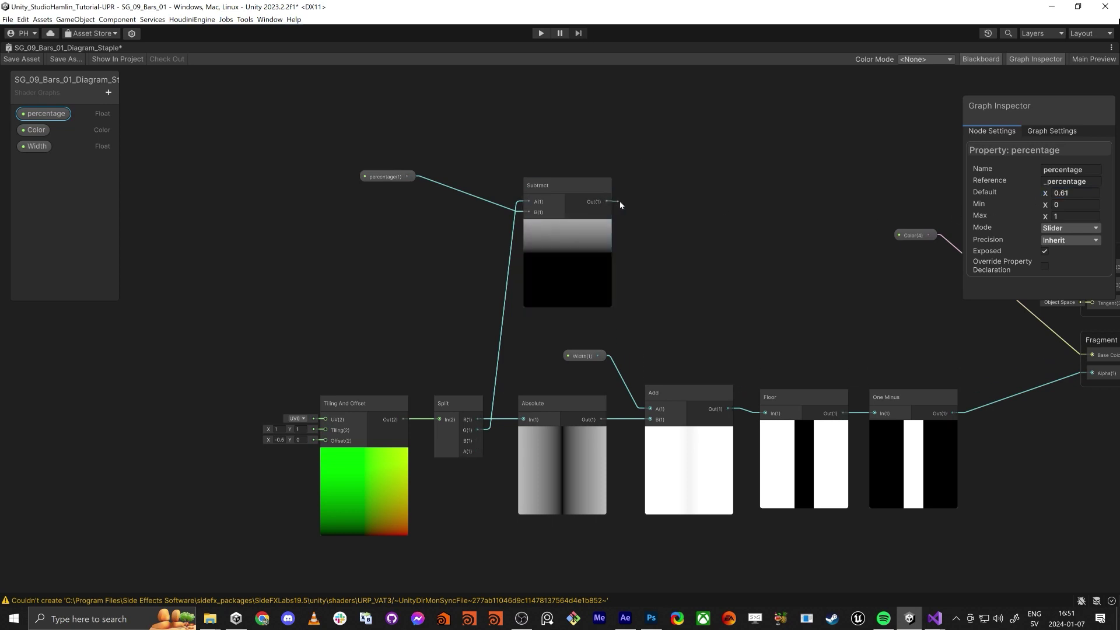
{"action": "key", "text": "space"}
Step: Chain a Ceiling node and then a Saturate node after Subtract
{"action": "type", "text": "ceil"}
{"action": "key", "text": "Return"}
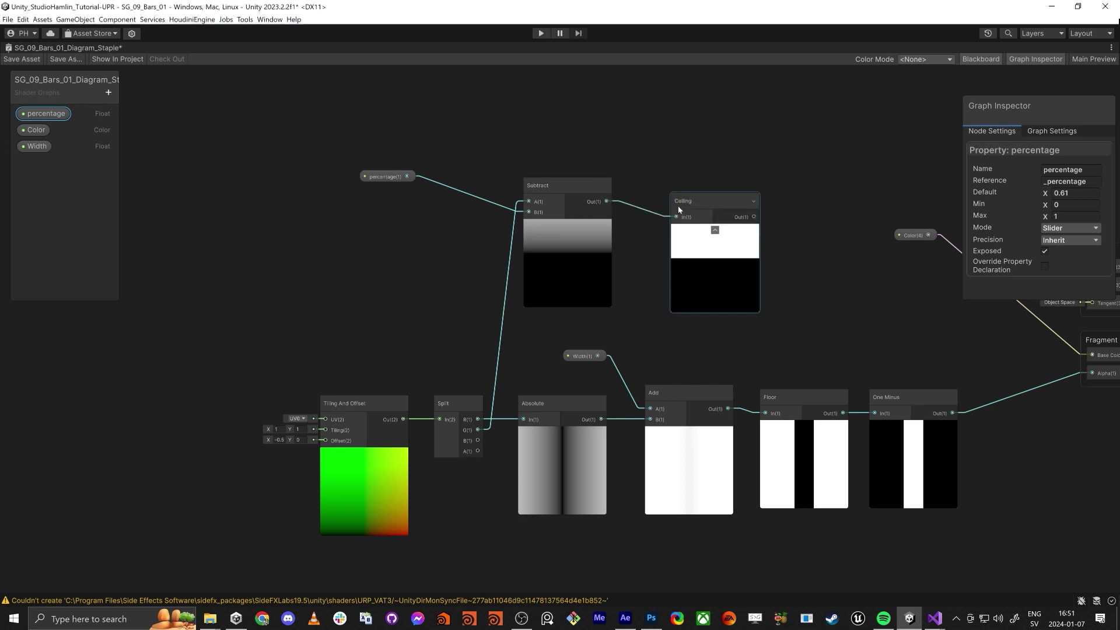
{"action": "left_click_drag", "start_coordinate": [696, 196], "coordinate": [660, 186]}
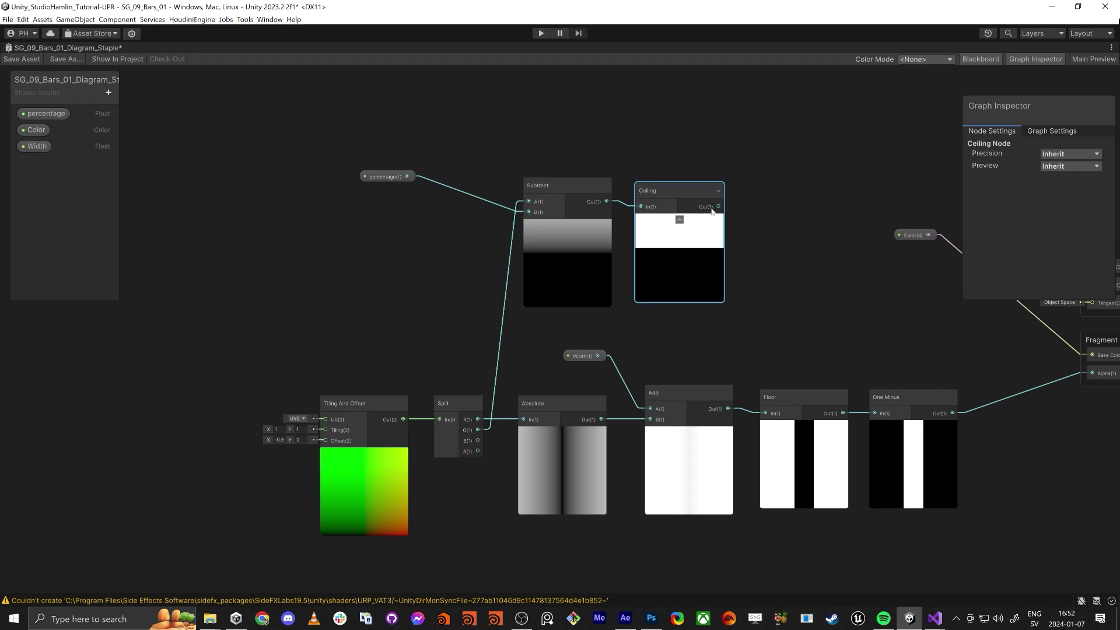
{"action": "left_click_drag", "start_coordinate": [718, 206], "coordinate": [762, 212]}
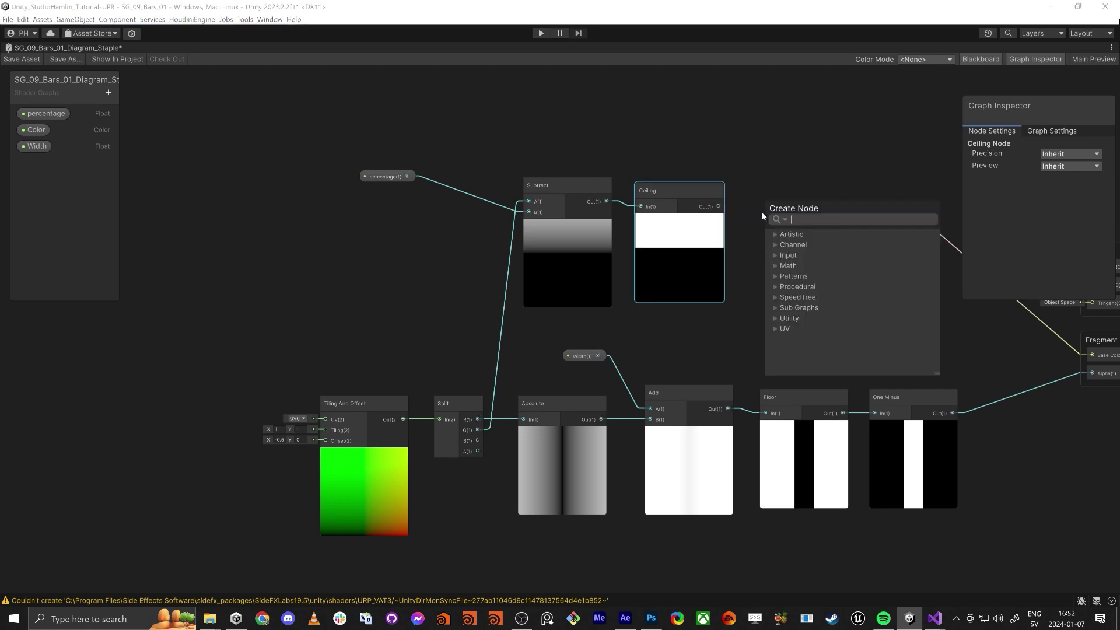
{"action": "type", "text": "sat"}
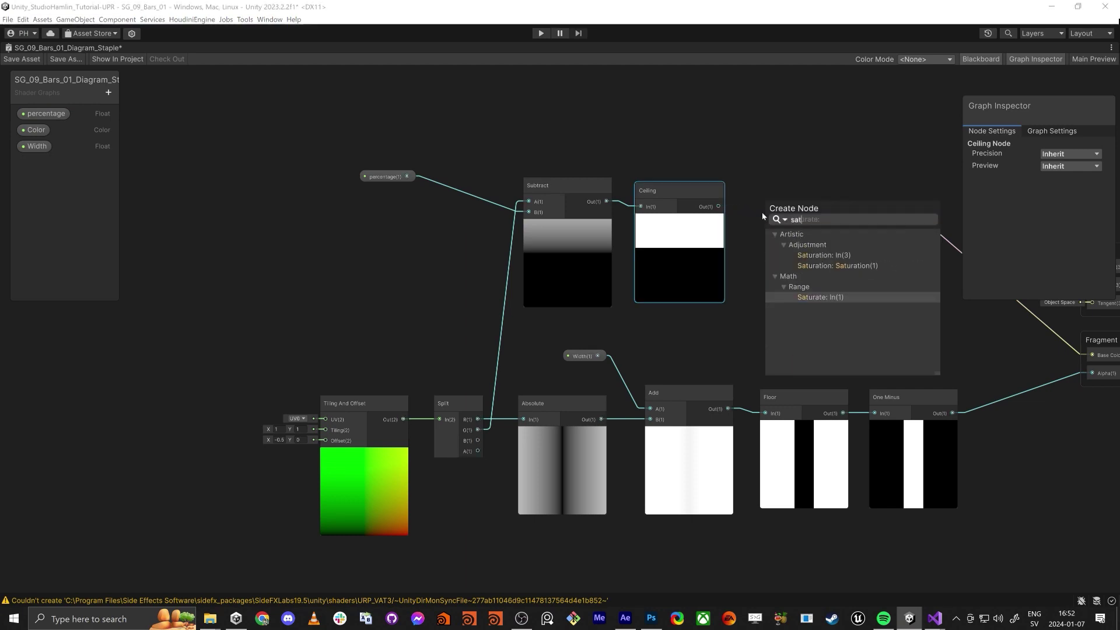
{"action": "key", "text": "Return"}
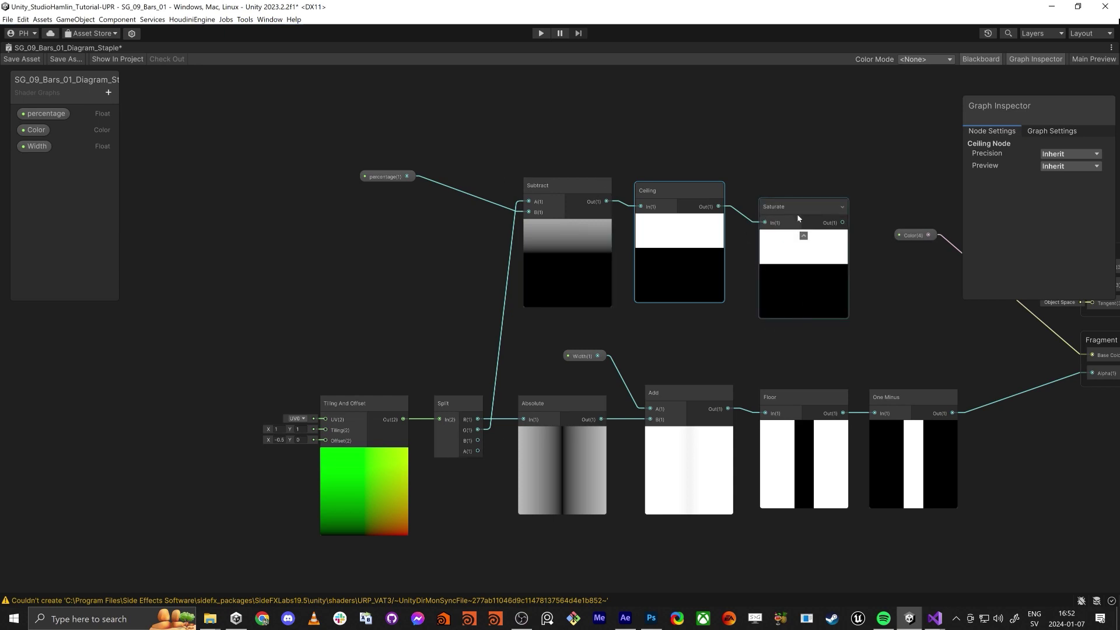
{"action": "left_click_drag", "start_coordinate": [797, 215], "coordinate": [776, 197]}
Step: Shift the new node chain left and append a One Minus node after Saturate
{"action": "left_click_drag", "start_coordinate": [290, 119], "coordinate": [770, 287]}
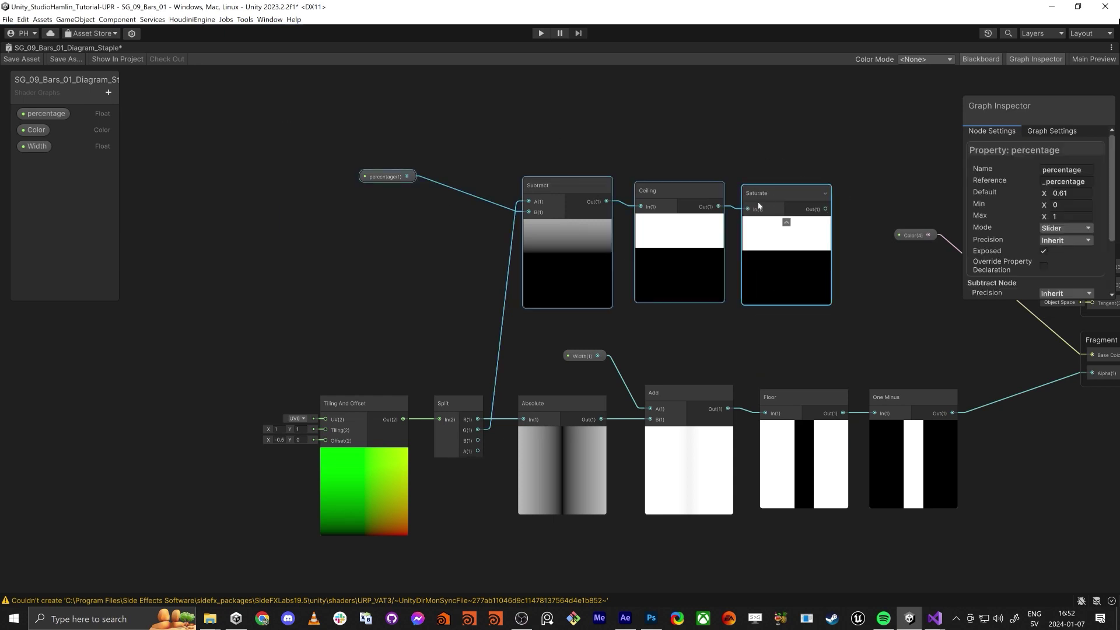
{"action": "left_click_drag", "start_coordinate": [783, 218], "coordinate": [827, 201]}
{"action": "left_click", "coordinate": [771, 153]}
{"action": "type", "text": "one min"}
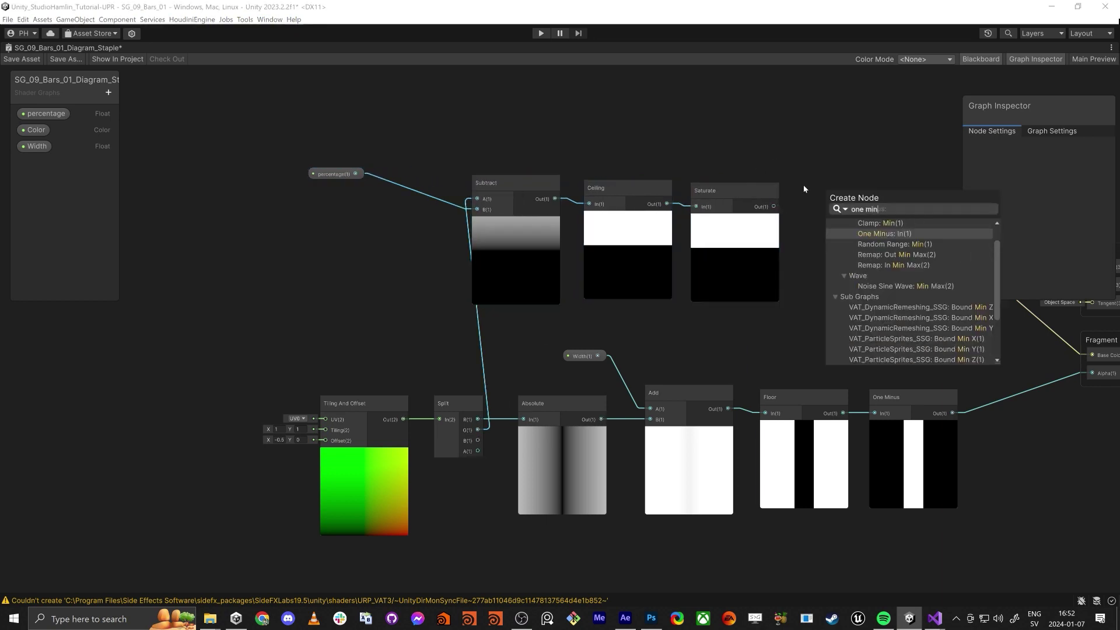
{"action": "key", "text": "Return"}
{"action": "middle_click_drag", "start_coordinate": [914, 337], "coordinate": [773, 355]}
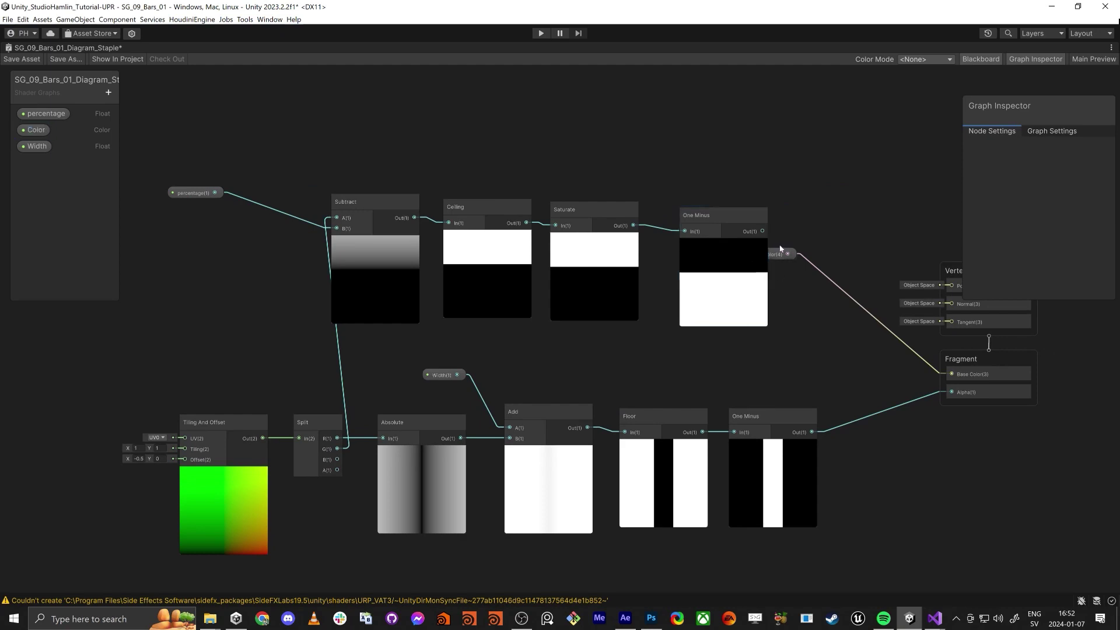
Step: Multiply the two One Minus masks together with a new Multiply node
{"action": "left_click_drag", "start_coordinate": [787, 255], "coordinate": [844, 222]}
{"action": "left_click", "coordinate": [820, 259]}
{"action": "key", "text": "space"}
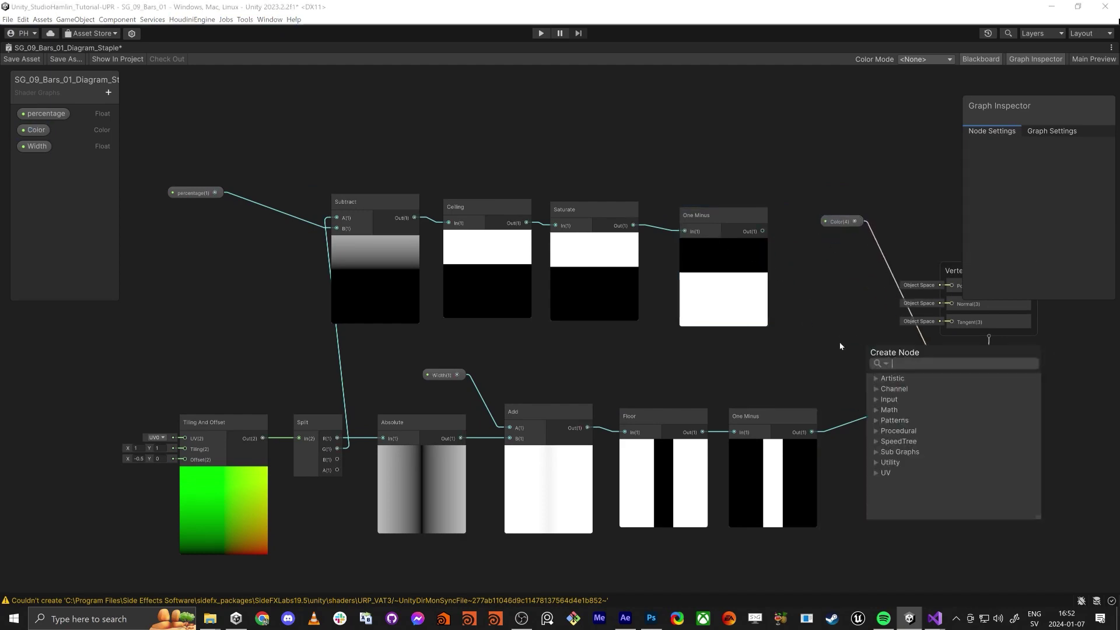
{"action": "type", "text": "mul"}
{"action": "key", "text": "Return"}
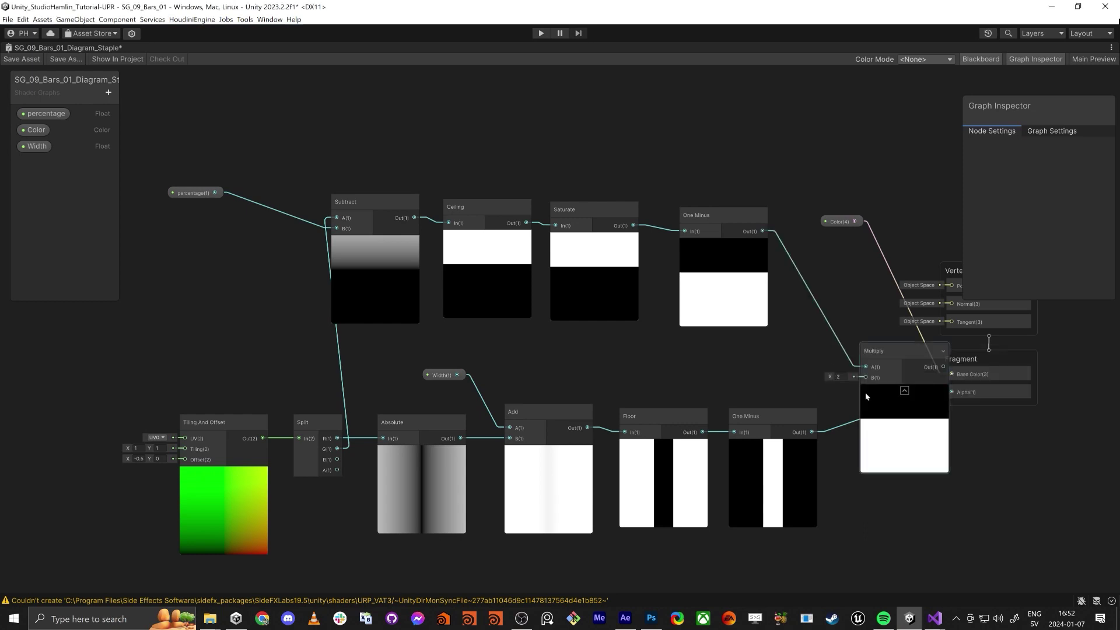
{"action": "left_click_drag", "start_coordinate": [866, 378], "coordinate": [811, 432]}
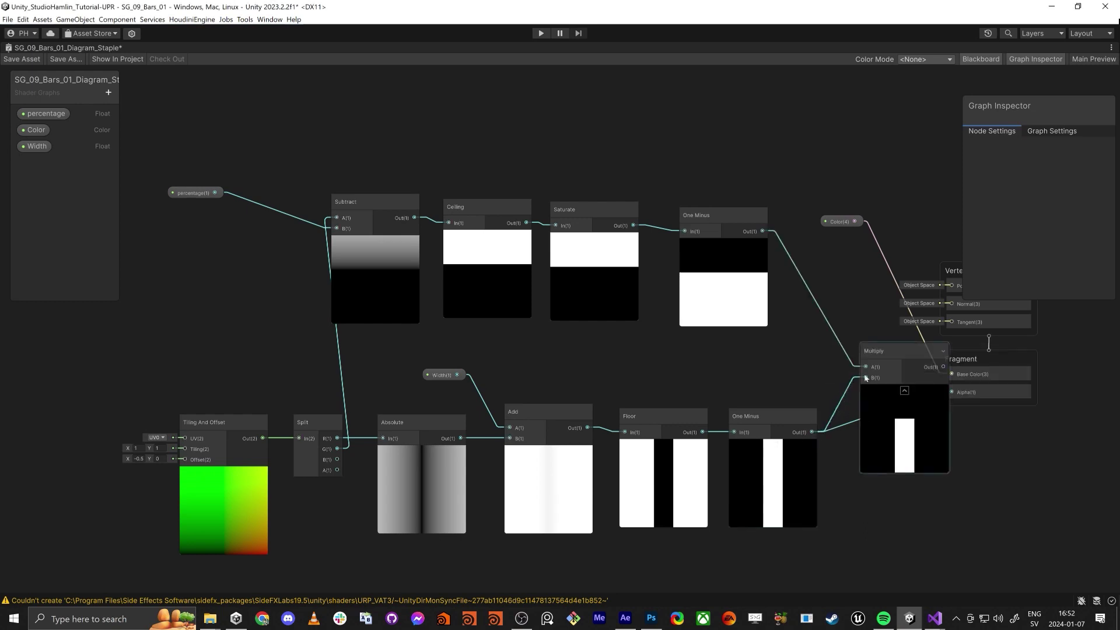
{"action": "left_click_drag", "start_coordinate": [896, 352], "coordinate": [890, 385]}
Step: Set percentage's default to 0.53, shift the processing nodes left, and save
{"action": "left_click", "coordinate": [195, 193]}
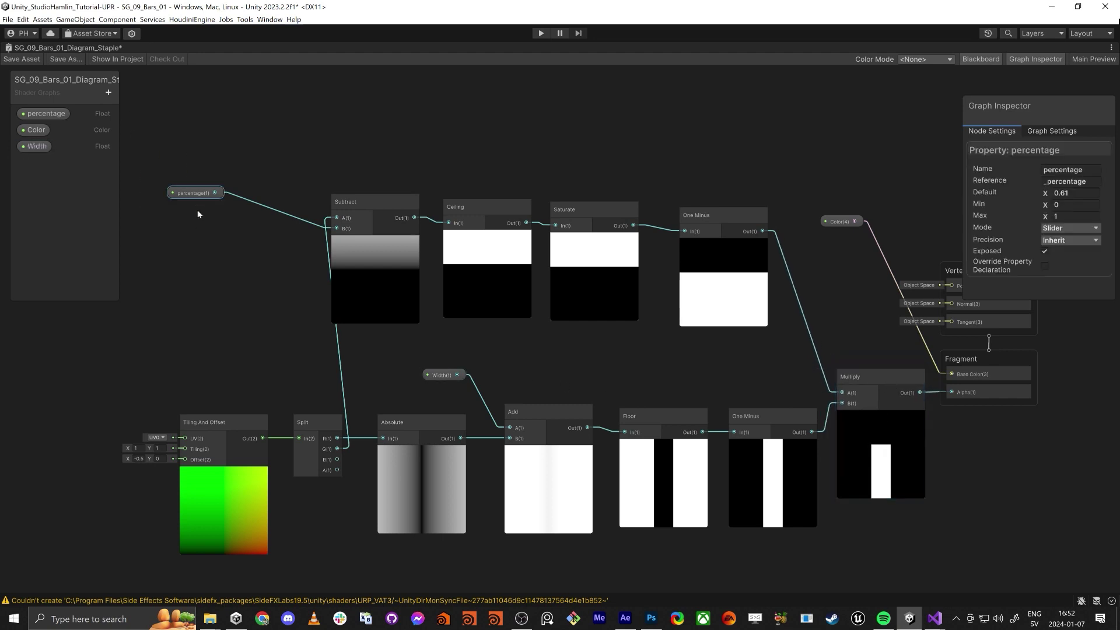
{"action": "left_click_drag", "start_coordinate": [1046, 251], "coordinate": [1055, 247]}
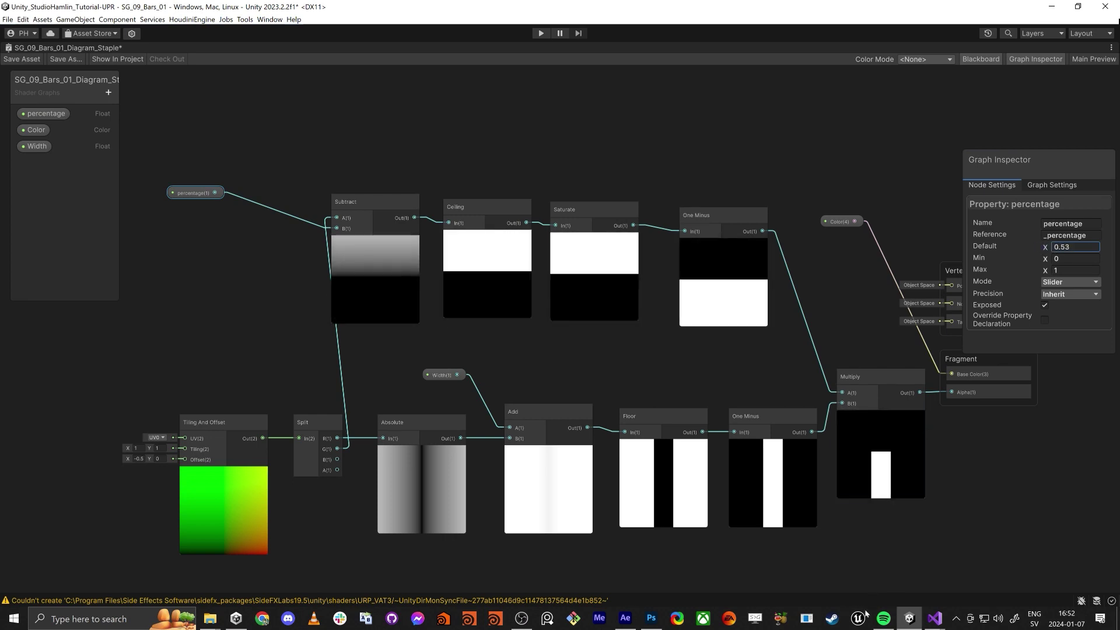
{"action": "scroll", "coordinate": [849, 430], "scroll_direction": "down", "scroll_amount": 3}
{"action": "left_click_drag", "start_coordinate": [281, 547], "coordinate": [885, 172]}
{"action": "left_click_drag", "start_coordinate": [873, 418], "coordinate": [763, 426]}
{"action": "key", "text": "ctrl+s"}
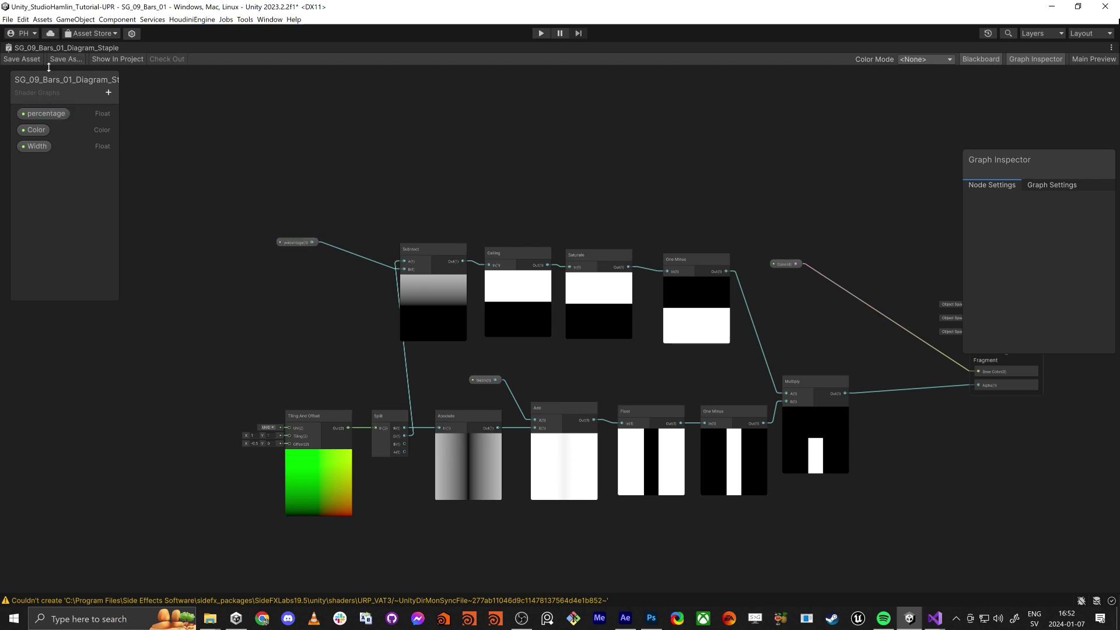
Step: In the Scene view, set Bar Controller Percentage to 0.488 so the bar reads 48%
{"action": "key", "text": "shift+space"}
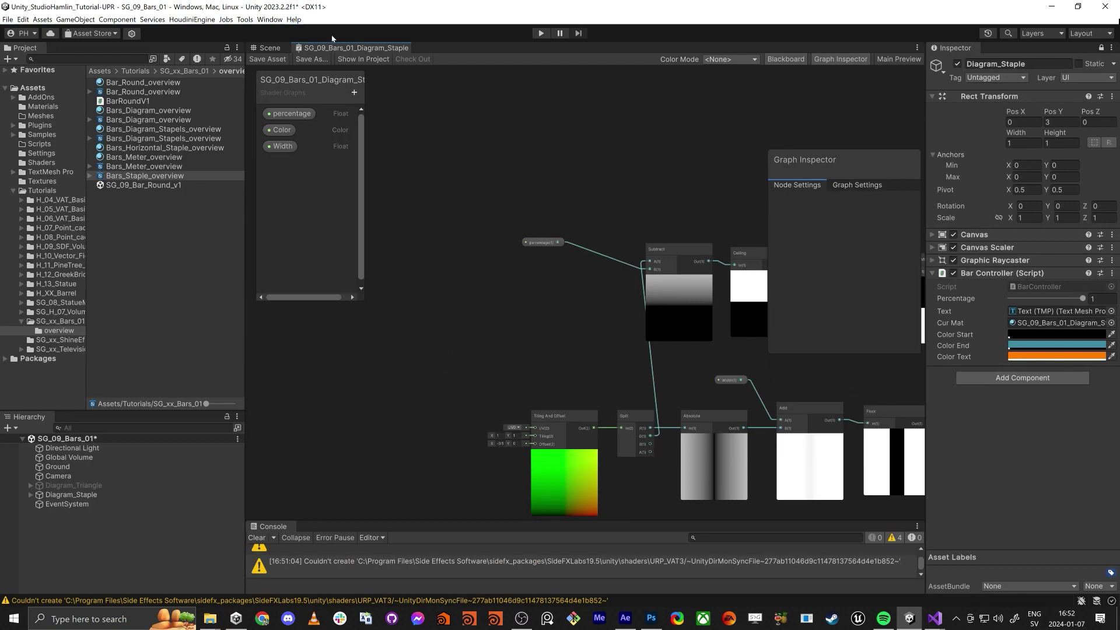
{"action": "left_click", "coordinate": [270, 48]}
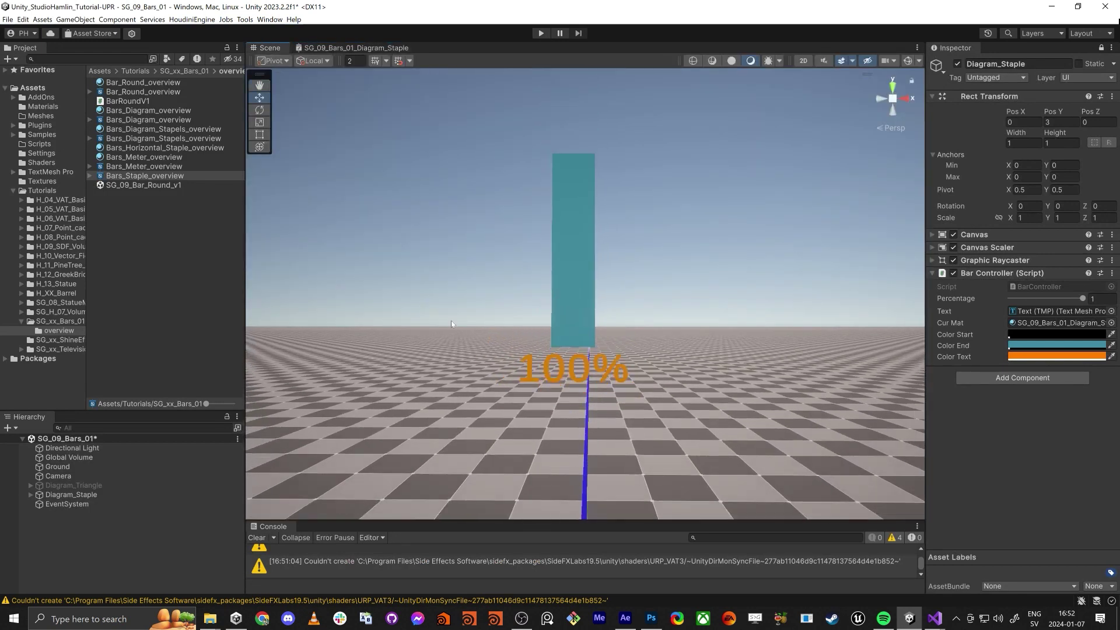
{"action": "right_click_drag", "start_coordinate": [450, 320], "coordinate": [457, 280]}
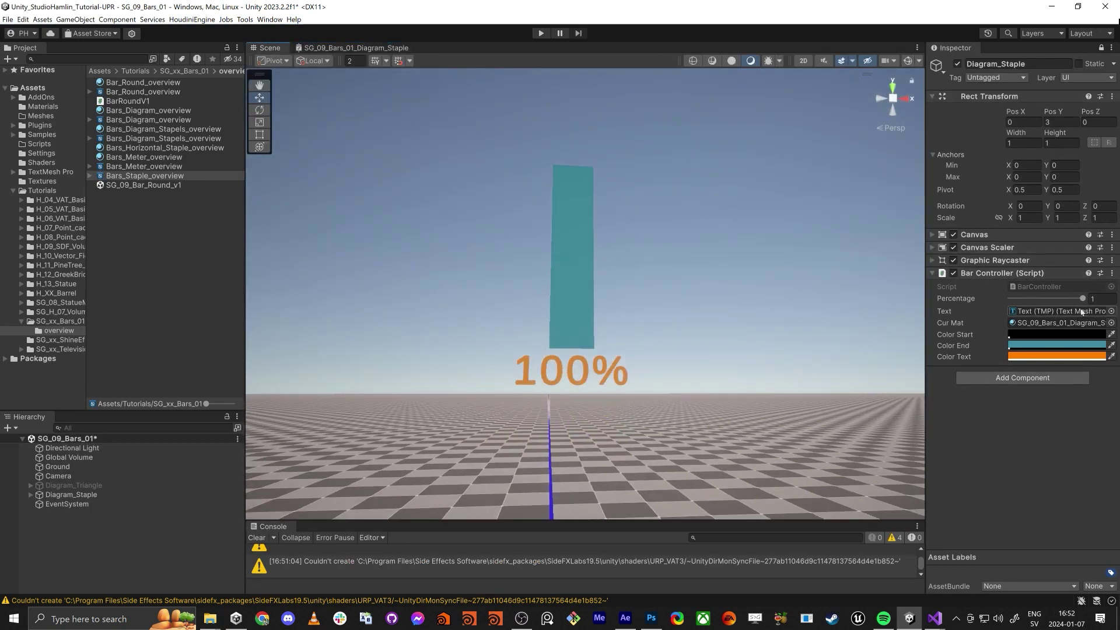
{"action": "left_click_drag", "start_coordinate": [1083, 298], "coordinate": [1046, 298]}
{"action": "left_click_drag", "start_coordinate": [700, 256], "coordinate": [654, 287], "text": "alt"}
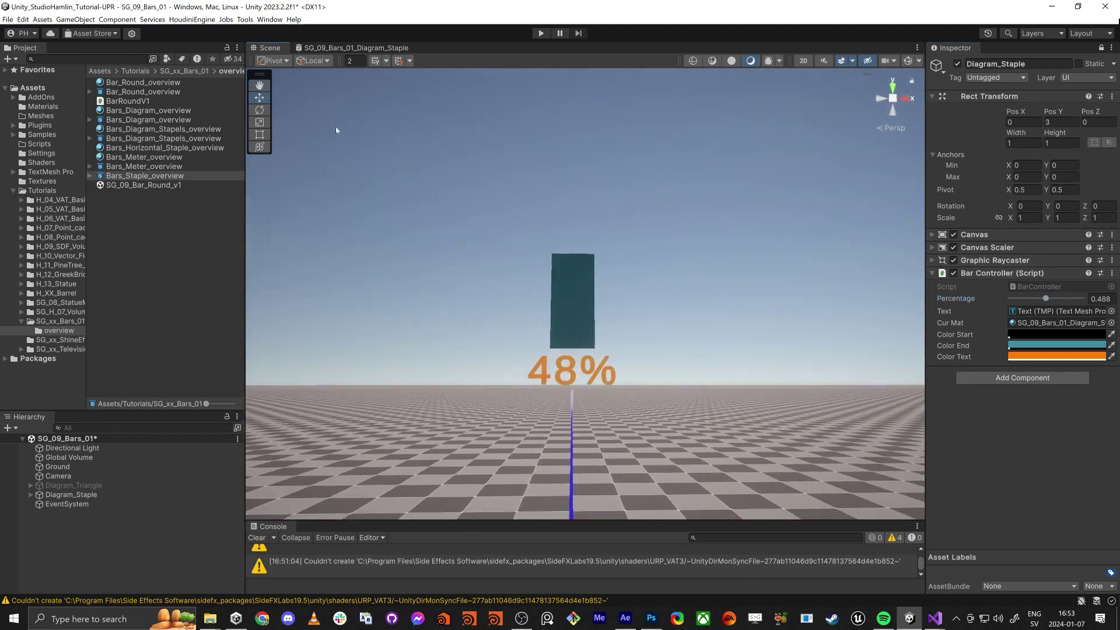
{"action": "left_click", "coordinate": [349, 47]}
Step: Rearrange the graph by moving the Multiply node up and the lower node row down to make room
{"action": "middle_click_drag", "start_coordinate": [568, 302], "coordinate": [489, 212]}
{"action": "scroll", "coordinate": [481, 198], "scroll_direction": "down", "scroll_amount": 4}
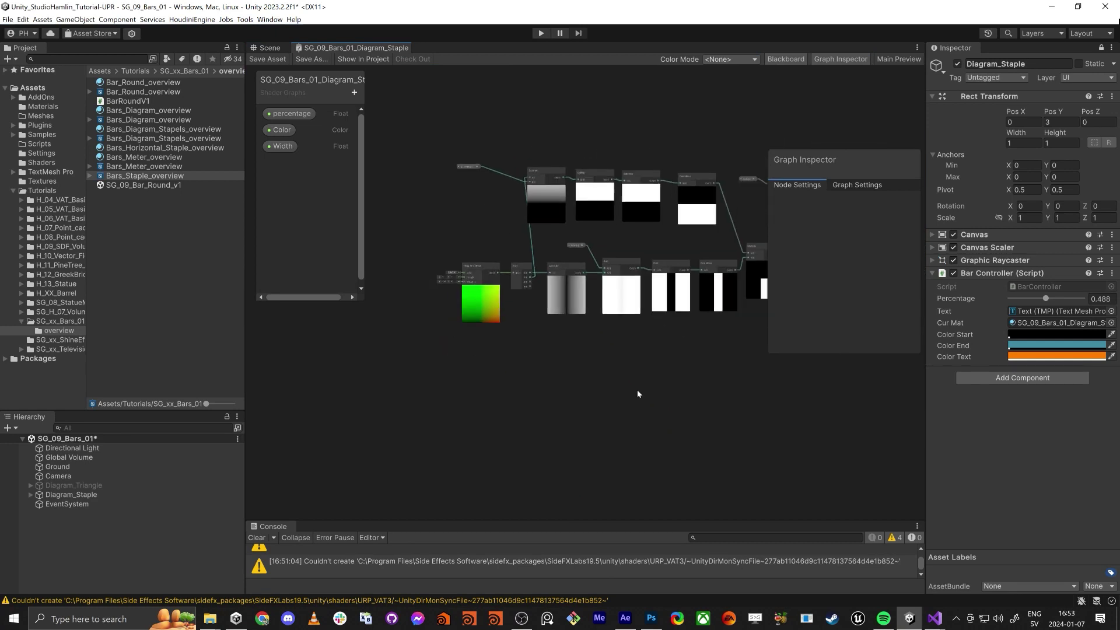
{"action": "middle_click_drag", "start_coordinate": [700, 380], "coordinate": [438, 382]}
{"action": "scroll", "coordinate": [684, 304], "scroll_direction": "up", "scroll_amount": 3}
{"action": "middle_click_drag", "start_coordinate": [411, 265], "coordinate": [556, 260]}
{"action": "left_click_drag", "start_coordinate": [555, 210], "coordinate": [581, 188]}
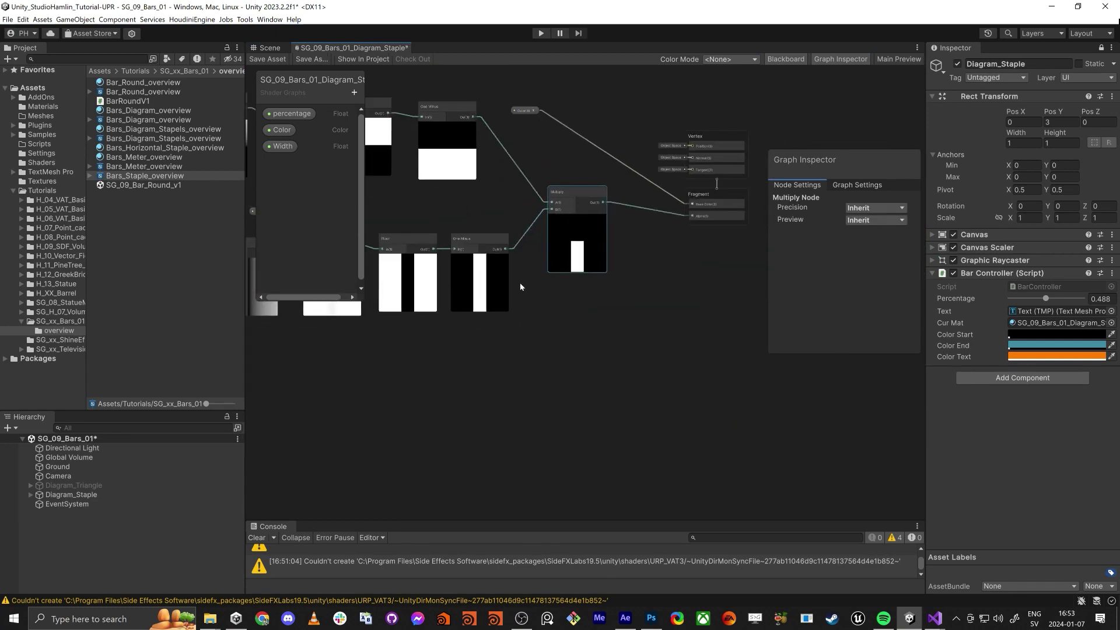
{"action": "middle_click_drag", "start_coordinate": [407, 382], "coordinate": [593, 374]}
{"action": "scroll", "coordinate": [592, 373], "scroll_direction": "down", "scroll_amount": 3}
{"action": "left_click_drag", "start_coordinate": [334, 365], "coordinate": [480, 323]}
{"action": "left_click_drag", "start_coordinate": [610, 258], "coordinate": [633, 319]}
{"action": "left_click", "coordinate": [684, 345]}
{"action": "middle_click_drag", "start_coordinate": [665, 334], "coordinate": [484, 401]}
{"action": "scroll", "coordinate": [483, 401], "scroll_direction": "up", "scroll_amount": 2}
{"action": "scroll", "coordinate": [483, 404], "scroll_direction": "up", "scroll_amount": 2}
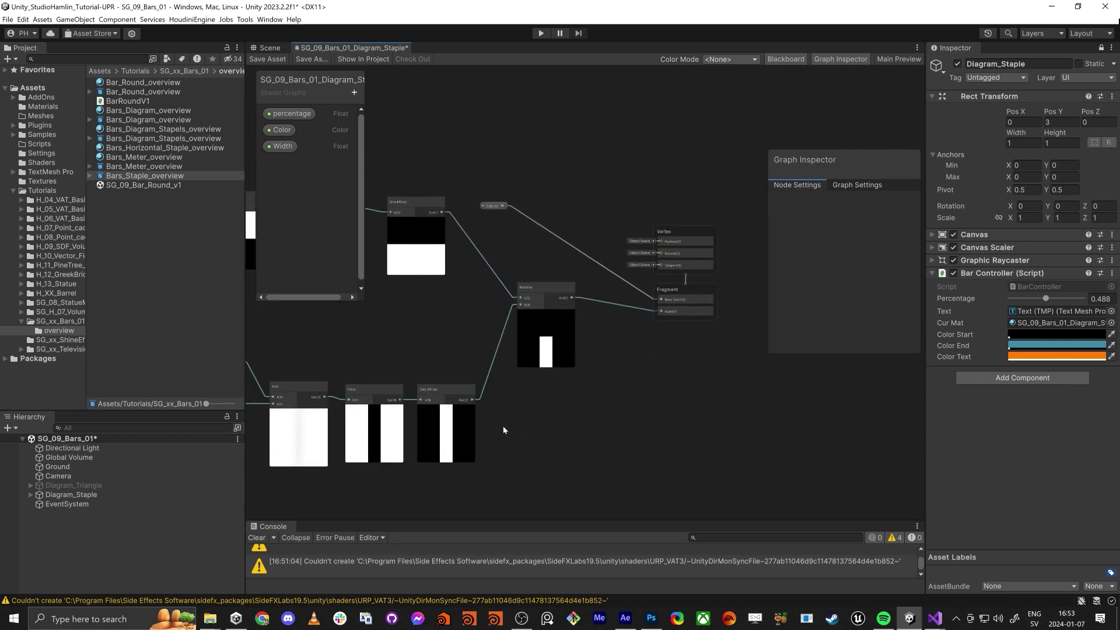
Step: Add a Multiply node fed by One Minus with its B value set to 0.5
{"action": "key", "text": "space"}
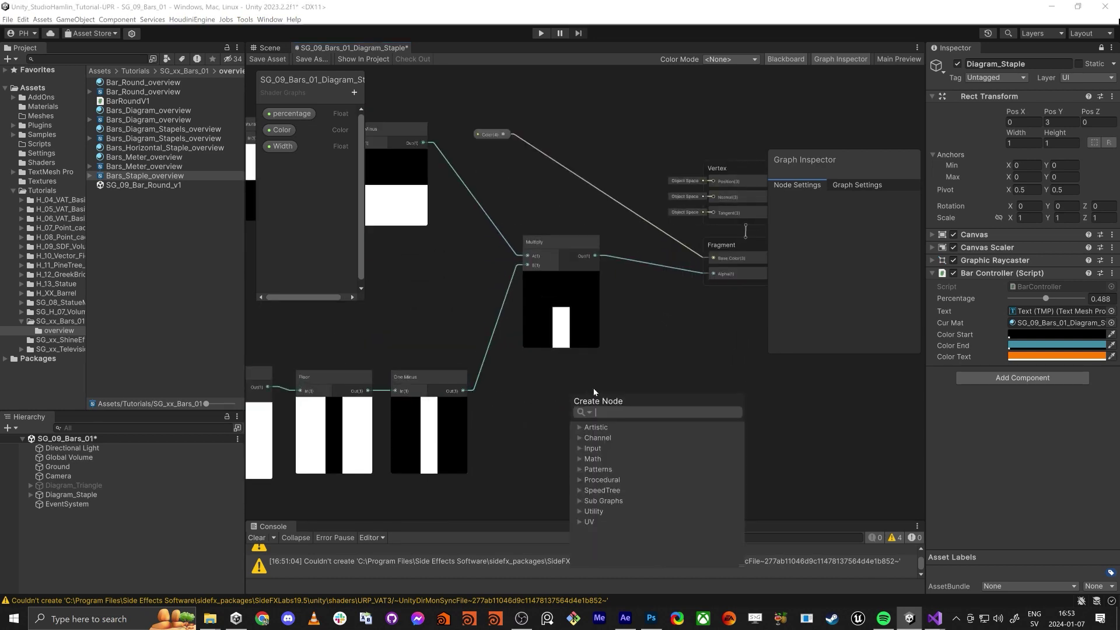
{"action": "type", "text": "multiply"}
{"action": "key", "text": "Return"}
{"action": "left_click", "coordinate": [545, 423]}
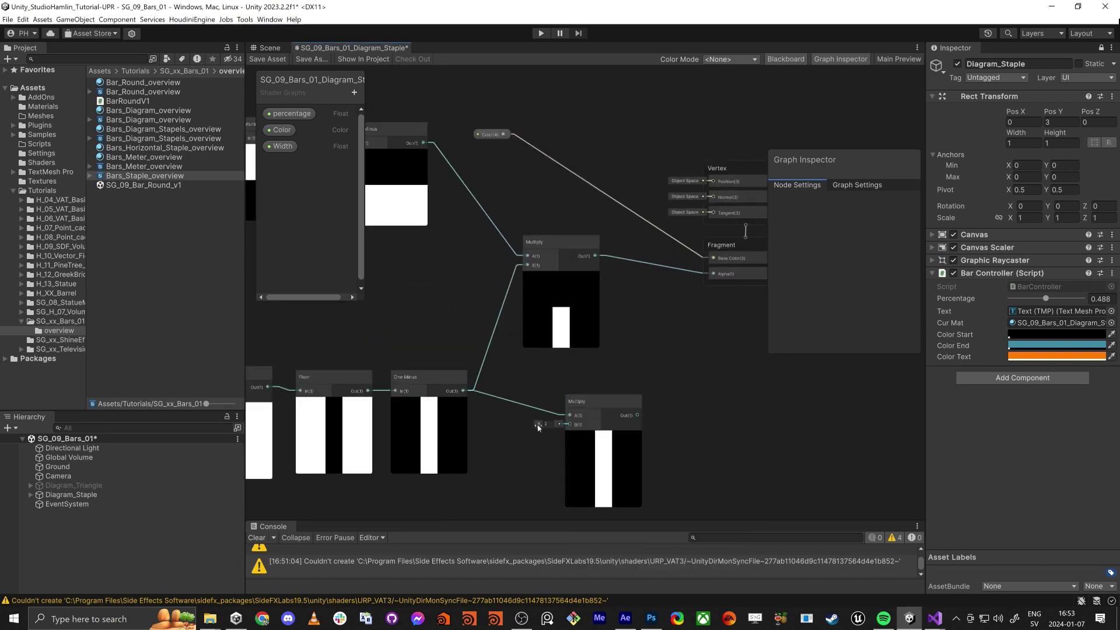
{"action": "type", "text": "0.5"}
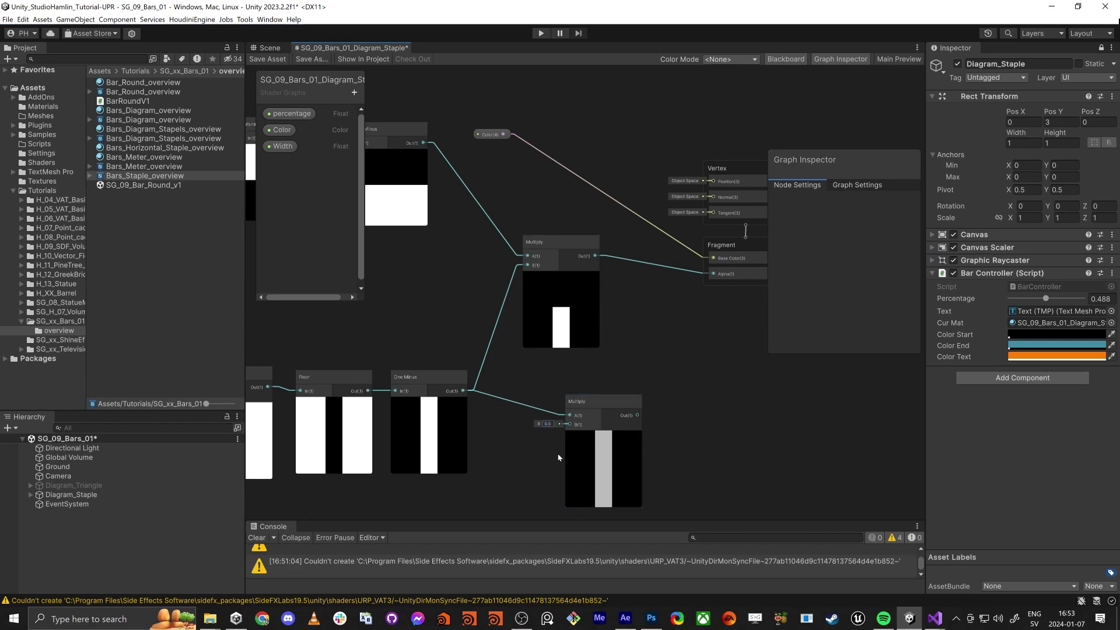
{"action": "left_click_drag", "start_coordinate": [604, 461], "coordinate": [606, 448]}
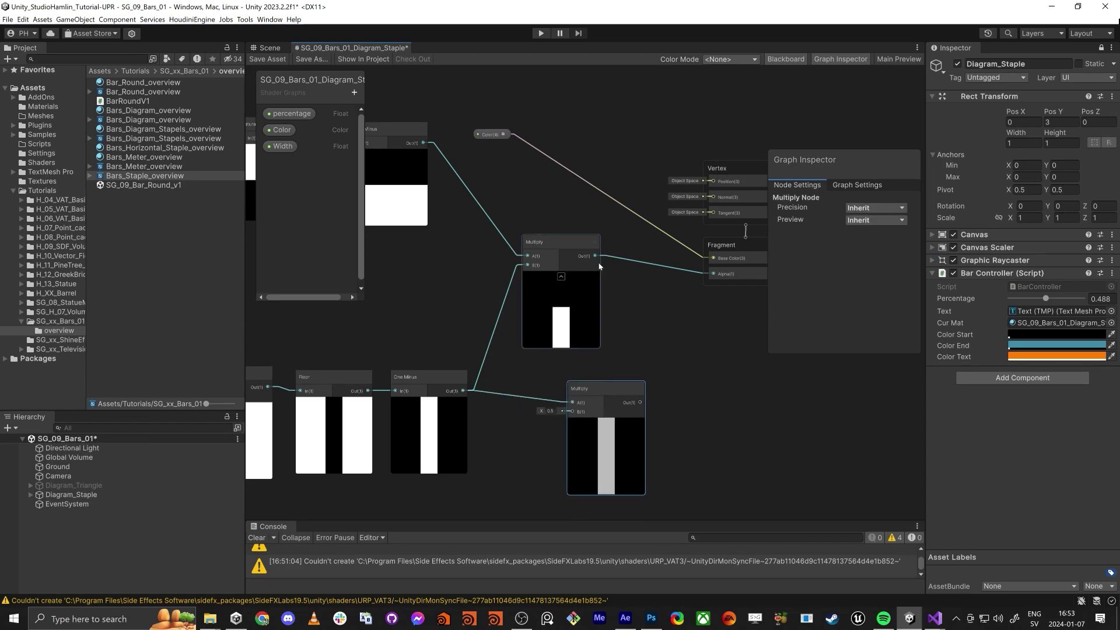
Step: Combine both Multiply outputs in a Maximum node feeding Fragment Alpha, and save the graph
{"action": "left_click_drag", "start_coordinate": [595, 256], "coordinate": [696, 341]}
{"action": "type", "text": "max"}
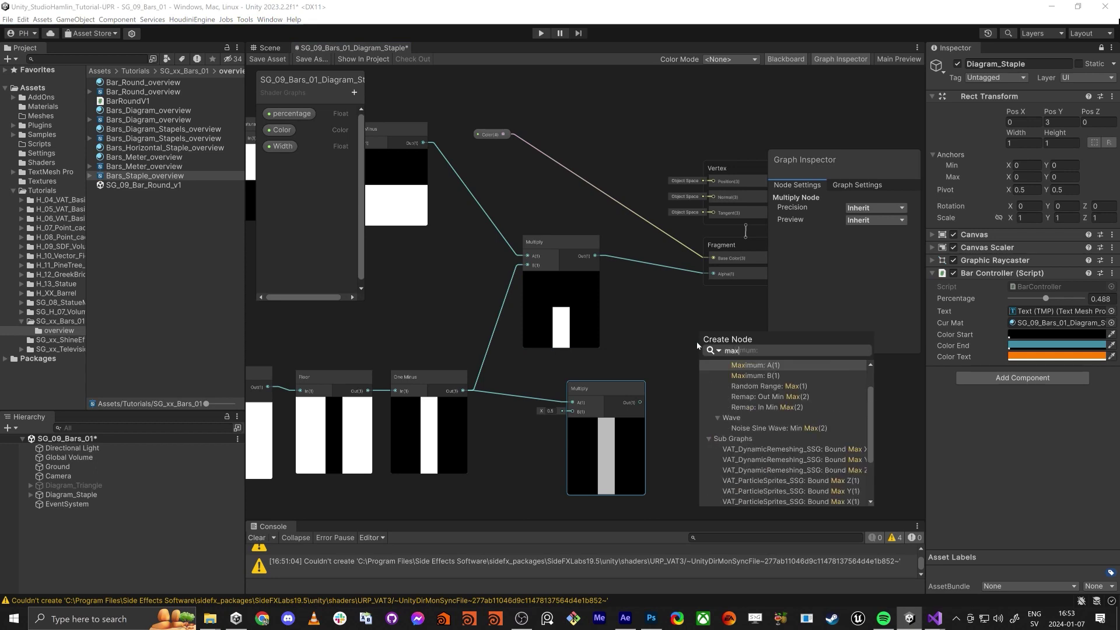
{"action": "key", "text": "Return"}
{"action": "middle_click_drag", "start_coordinate": [647, 335], "coordinate": [600, 325]}
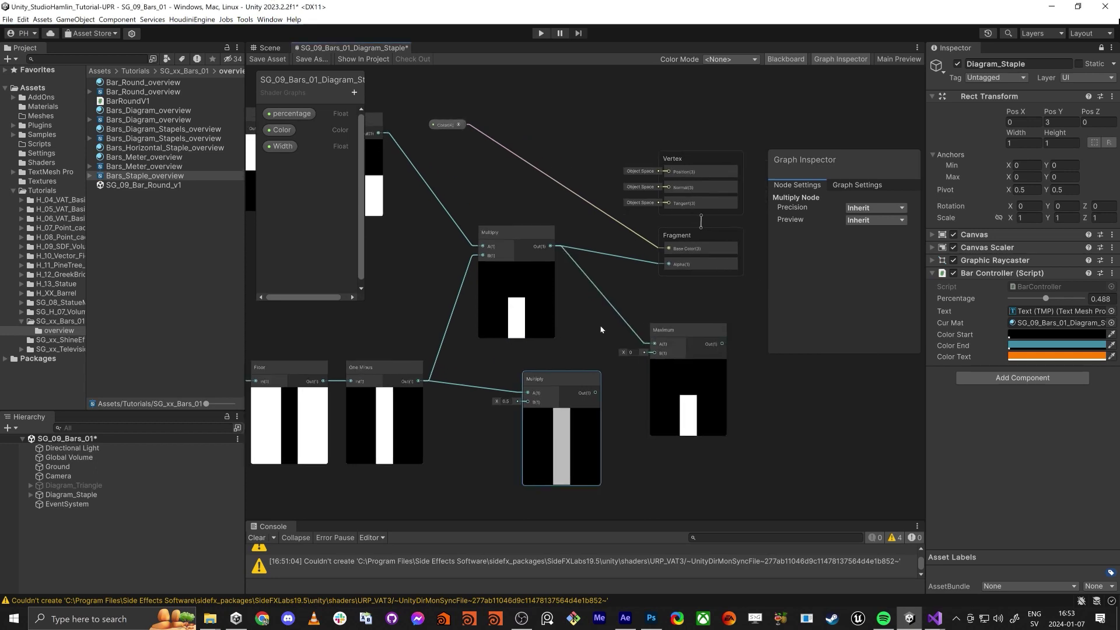
{"action": "left_click_drag", "start_coordinate": [654, 353], "coordinate": [596, 392]}
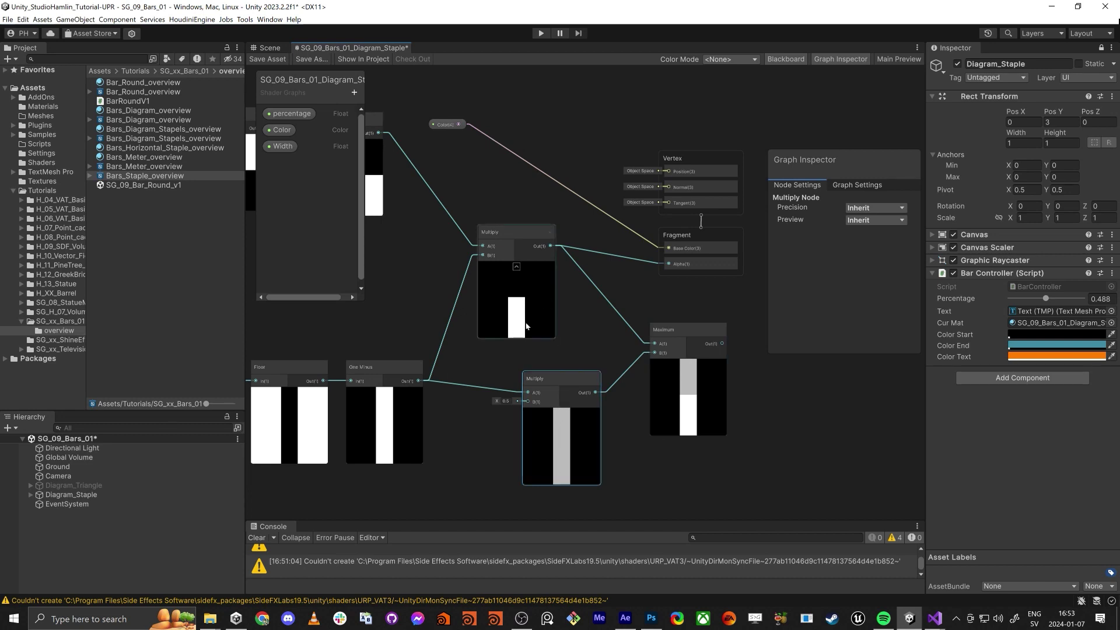
{"action": "left_click_drag", "start_coordinate": [670, 330], "coordinate": [668, 263]}
{"action": "left_click", "coordinate": [267, 58]}
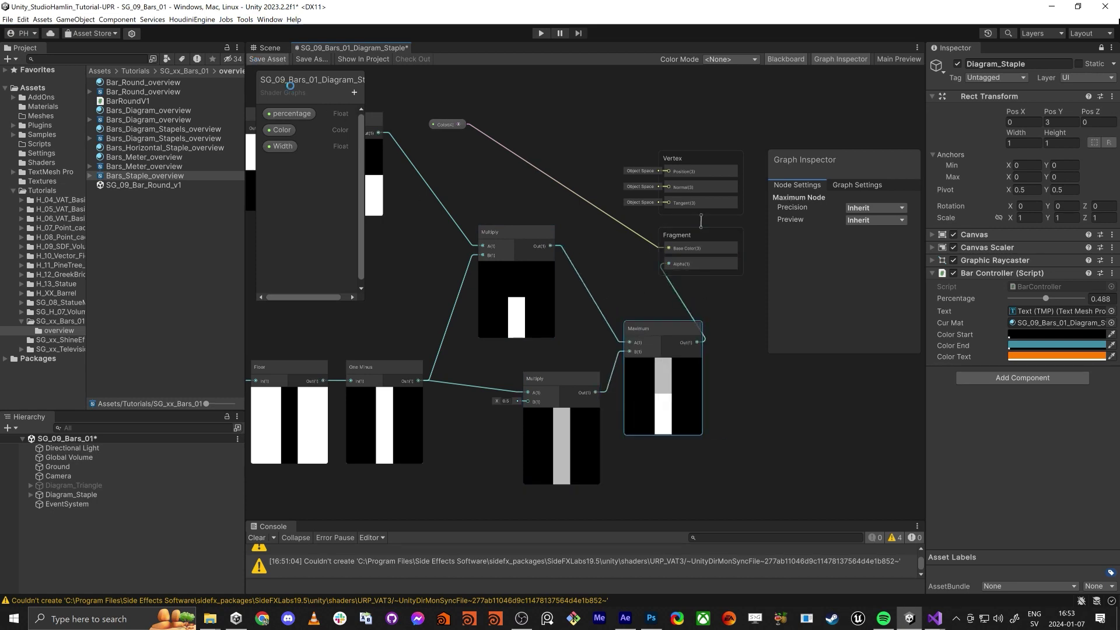
{"action": "left_click", "coordinate": [267, 47]}
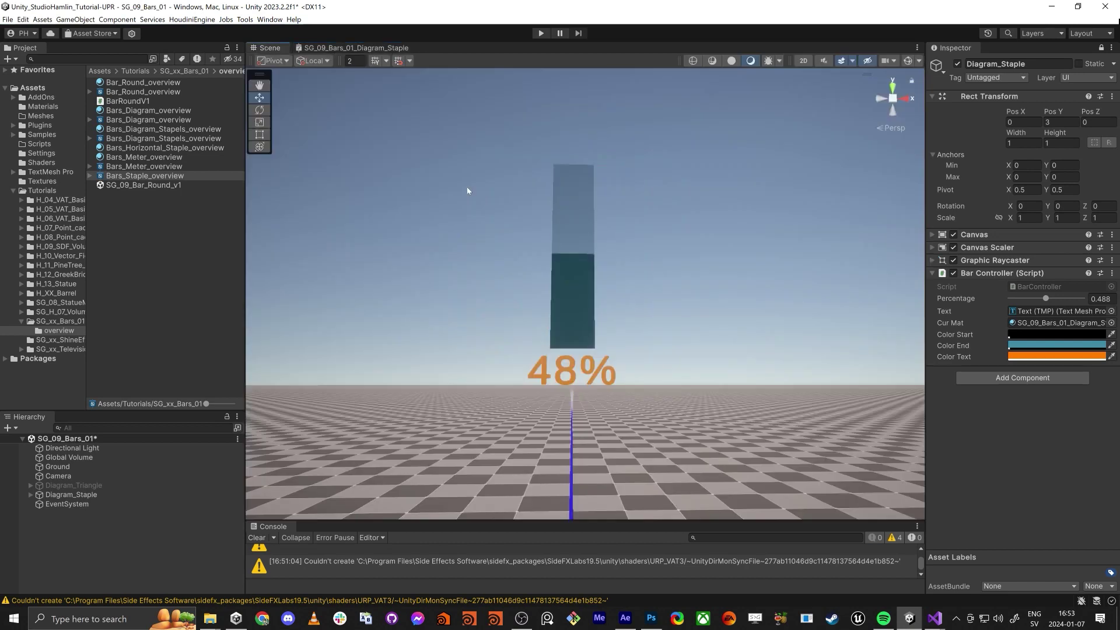
Step: Raise the bar's Percentage to 0.778 so it reads 77%, then bring up the window switcher
{"action": "mouse_move", "coordinate": [1046, 298]}
{"action": "left_mouse_down"}
{"action": "mouse_move", "coordinate": [1029, 298]}
{"action": "mouse_move", "coordinate": [1081, 299]}
{"action": "mouse_move", "coordinate": [1050, 298]}
{"action": "mouse_move", "coordinate": [1067, 299]}
{"action": "left_mouse_up"}
{"action": "mouse_move", "coordinate": [675, 307]}
{"action": "middle_mouse_down"}
{"action": "mouse_move", "coordinate": [663, 305]}
{"action": "mouse_move", "coordinate": [671, 298]}
{"action": "middle_mouse_up"}
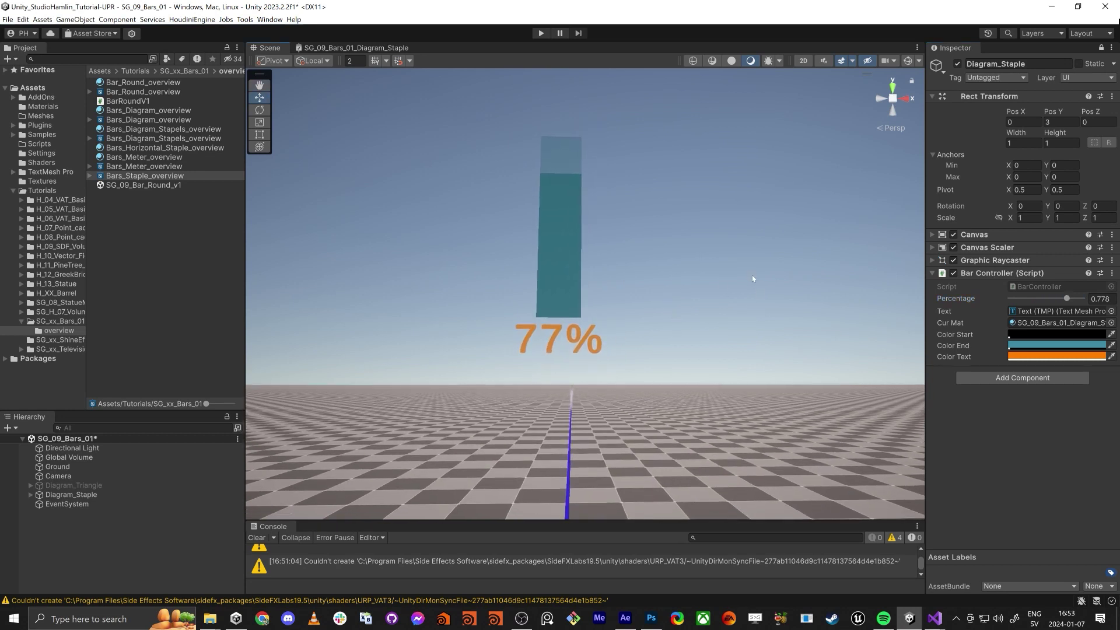
{"action": "key", "text": "alt+Tab"}
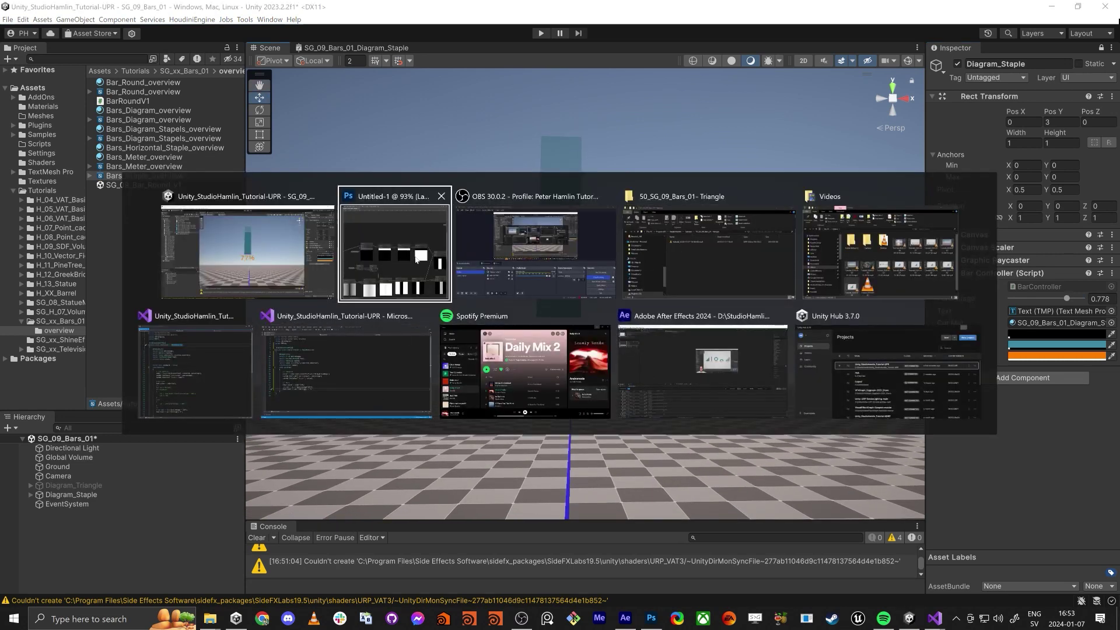
Step: Snap Visual Studio with BarController.cs to the left half, put Unity on the right, and widen the Inspector
{"action": "left_click", "coordinate": [318, 371]}
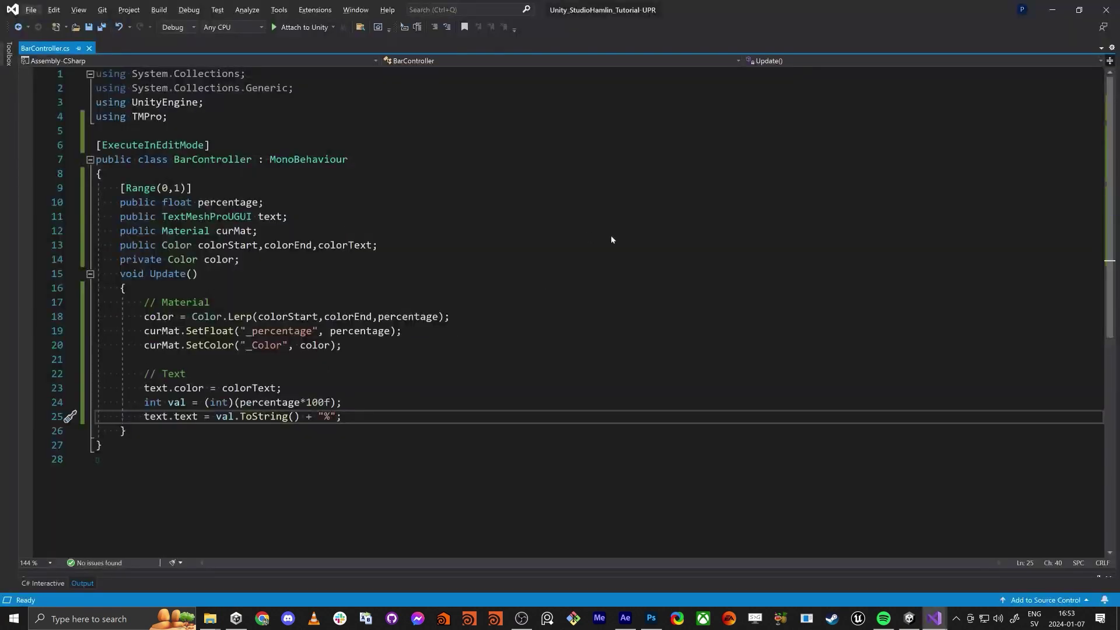
{"action": "key", "text": "super+Left"}
{"action": "key", "text": "Return"}
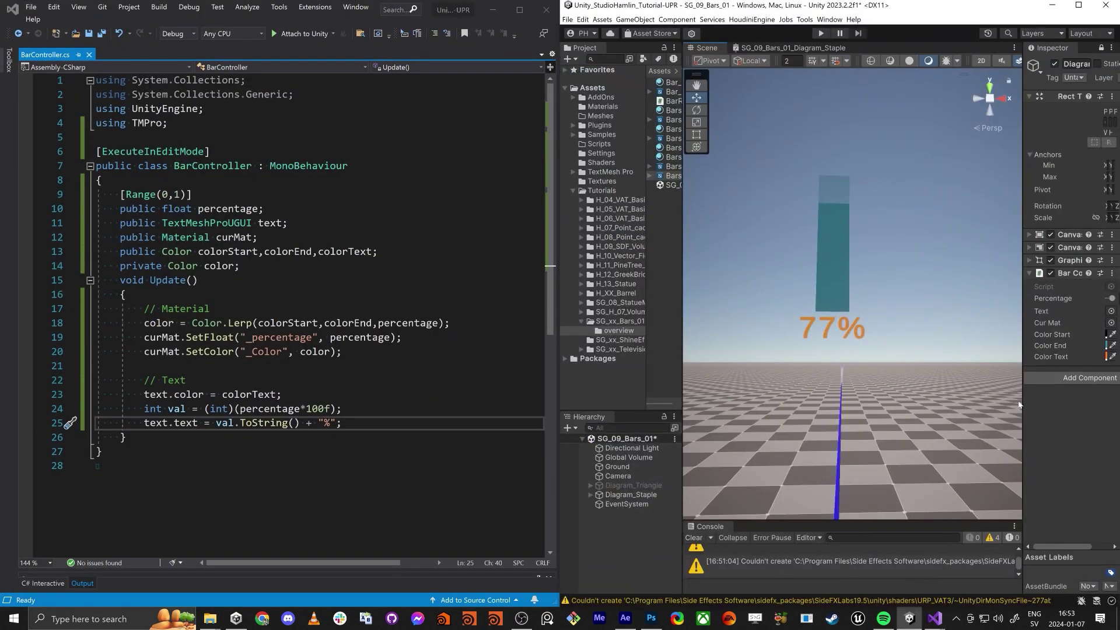
{"action": "left_click_drag", "start_coordinate": [1021, 358], "coordinate": [831, 355]}
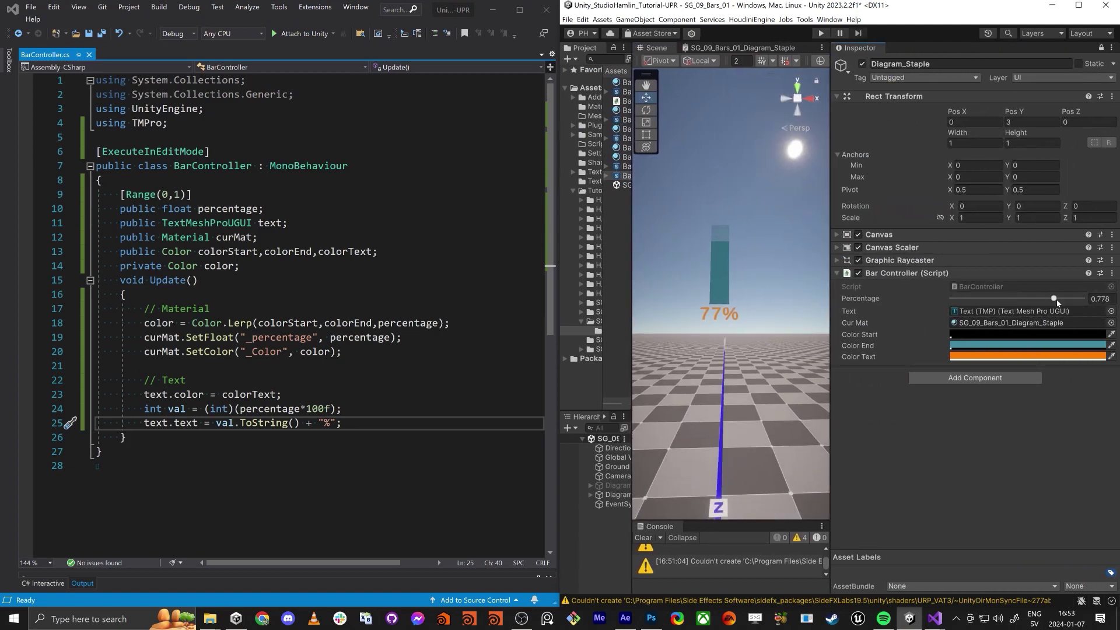
Step: Drag Percentage to 0.819 so the bar reads 81%, keeping Unity snapped beside the BarController code
{"action": "mouse_move", "coordinate": [1054, 299]}
{"action": "left_mouse_down"}
{"action": "mouse_move", "coordinate": [975, 299]}
{"action": "mouse_move", "coordinate": [1058, 298]}
{"action": "left_mouse_up"}
{"action": "left_click_drag", "start_coordinate": [153, 469], "coordinate": [97, 81]}
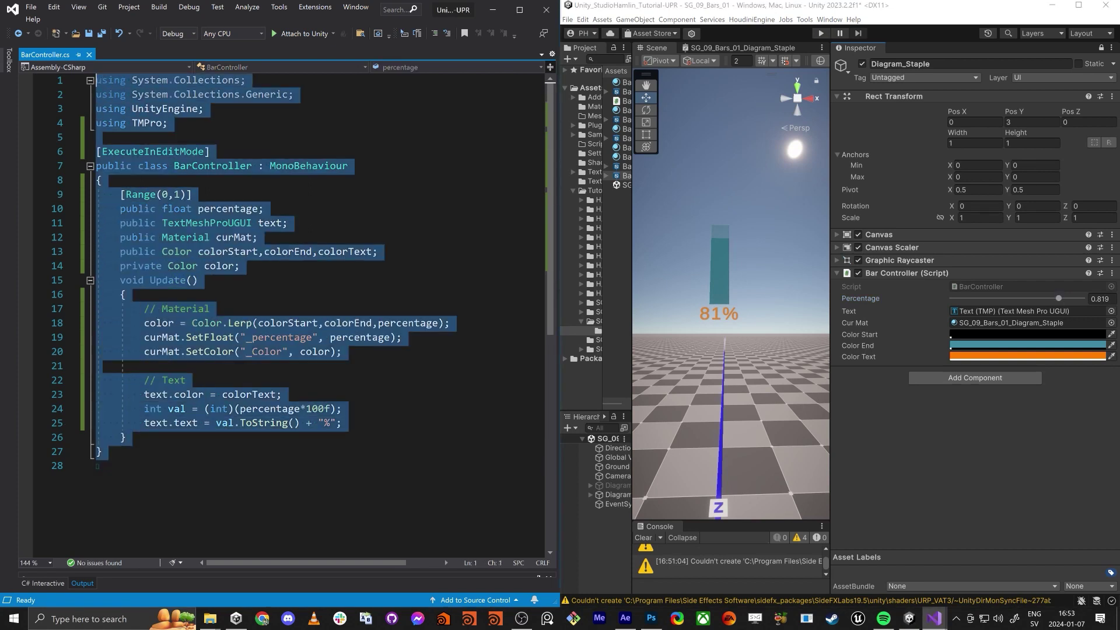
{"action": "left_click", "coordinate": [251, 474]}
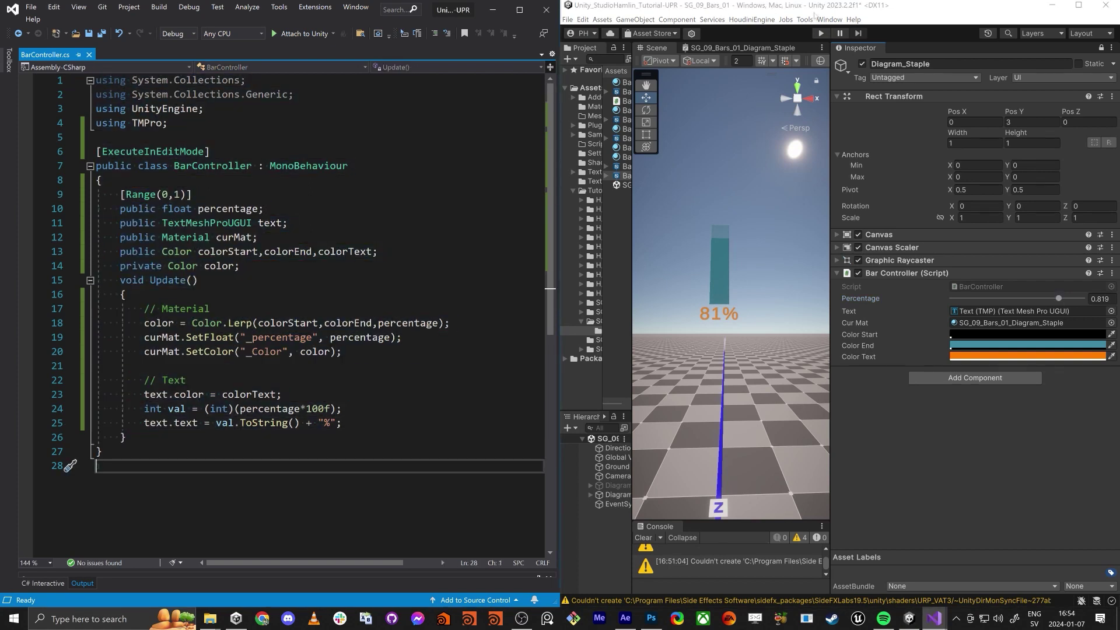
{"action": "double_click", "coordinate": [717, 10]}
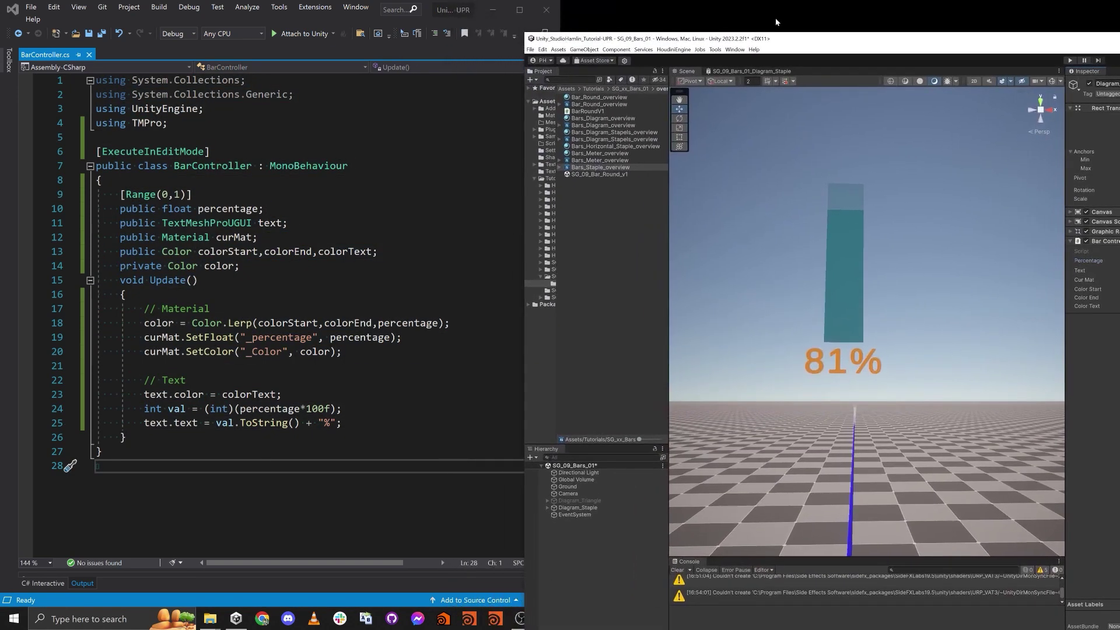
{"action": "key", "text": "super+Right"}
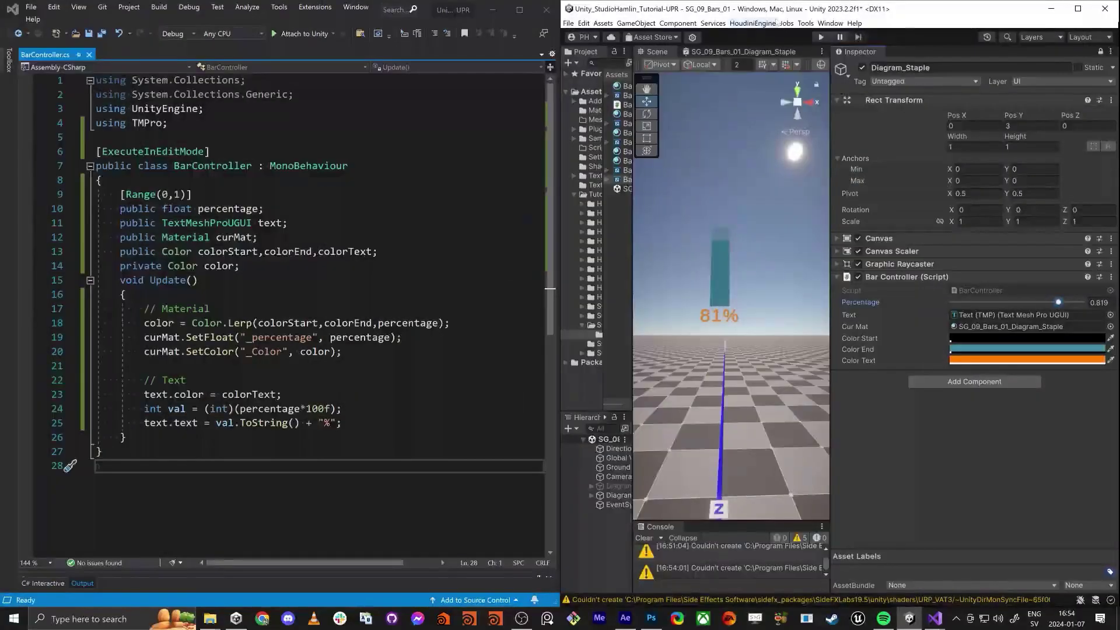